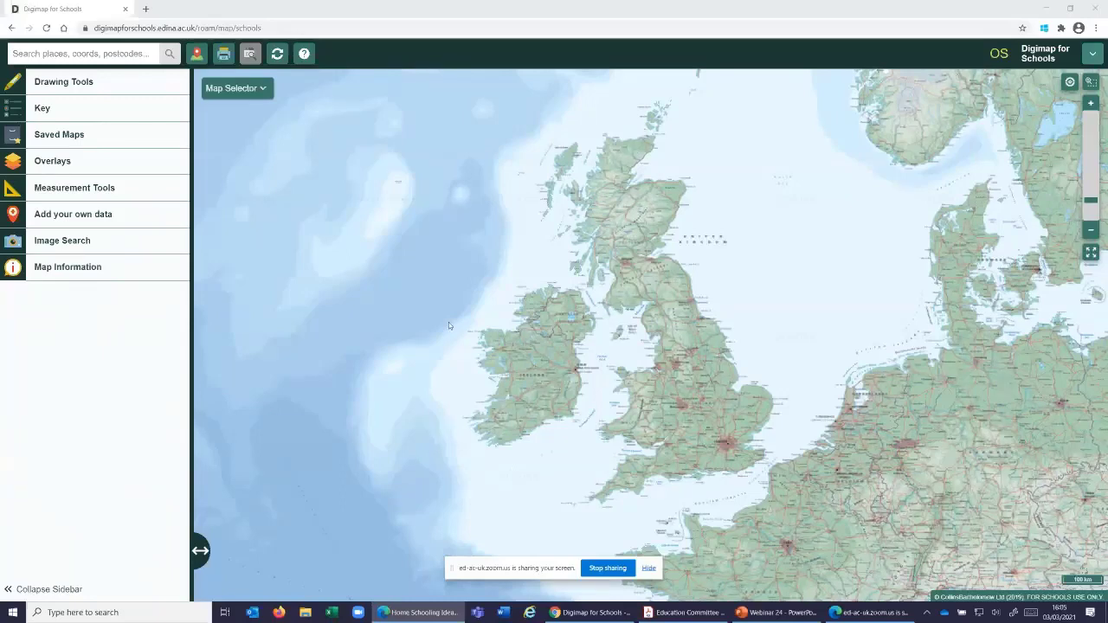
Search for the walk's local postcode, centre the map on the Calmore and Testwood area at the 100 m scale, and dismiss the results.
click(45, 54)
text(so40 2ru)
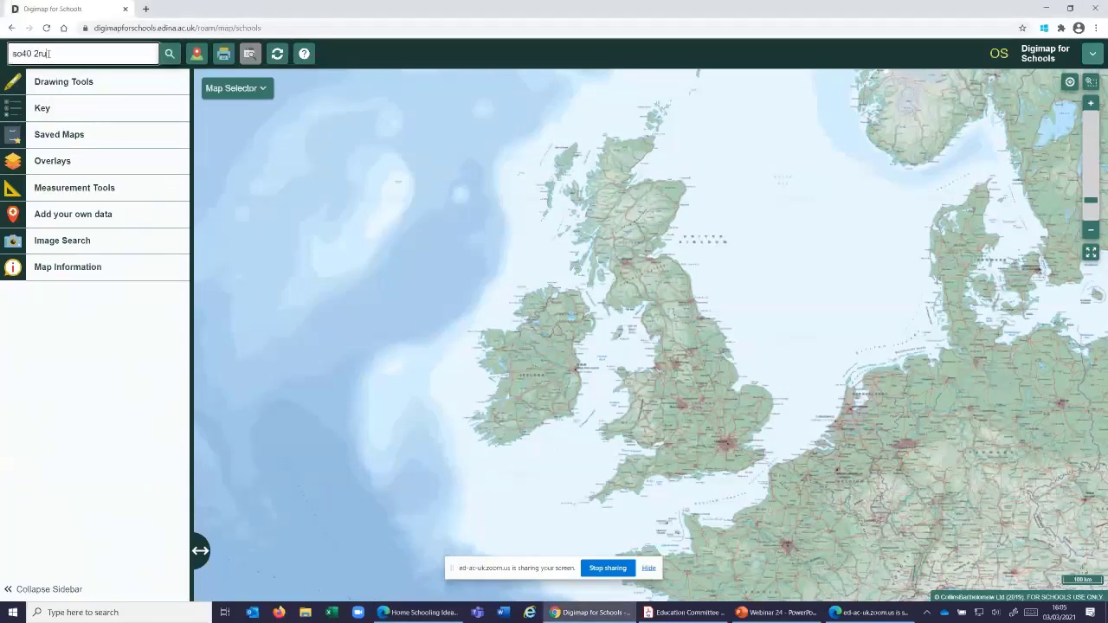
key(Return)
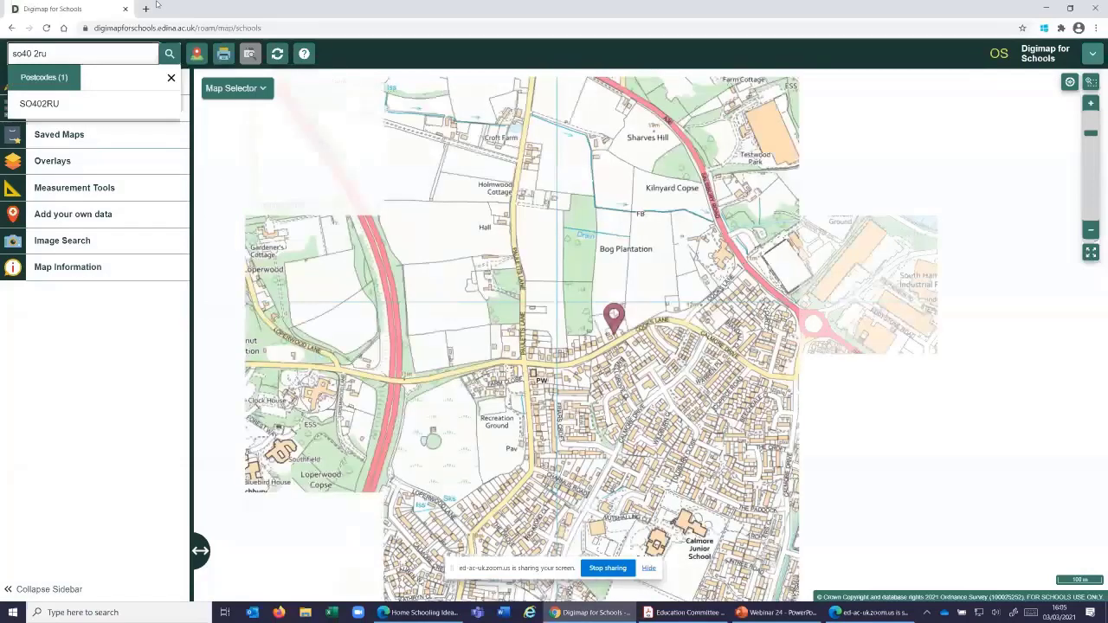
scroll(617, 355, up, 1)
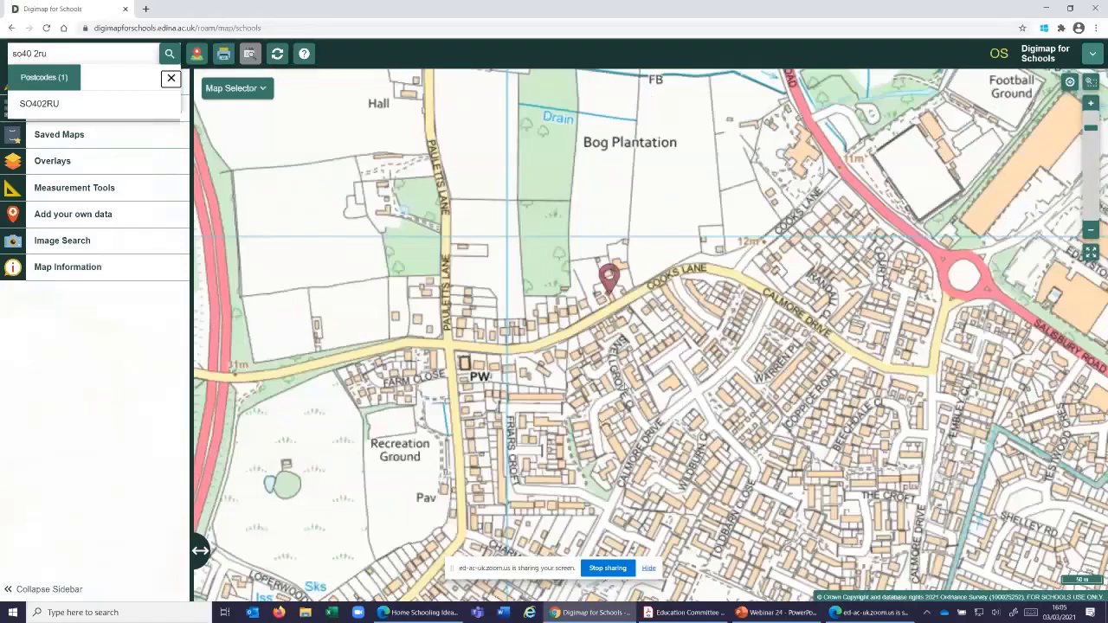
scroll(617, 338, down, 1)
scroll(607, 337, down, 1)
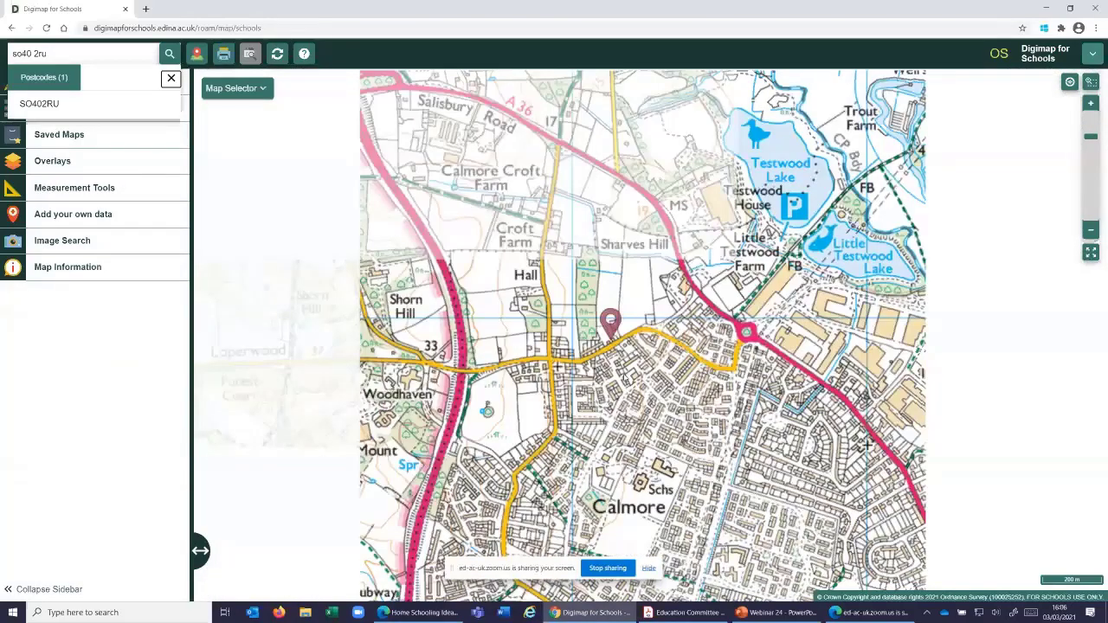
scroll(620, 372, up, 1)
drag(618, 372, 492, 321)
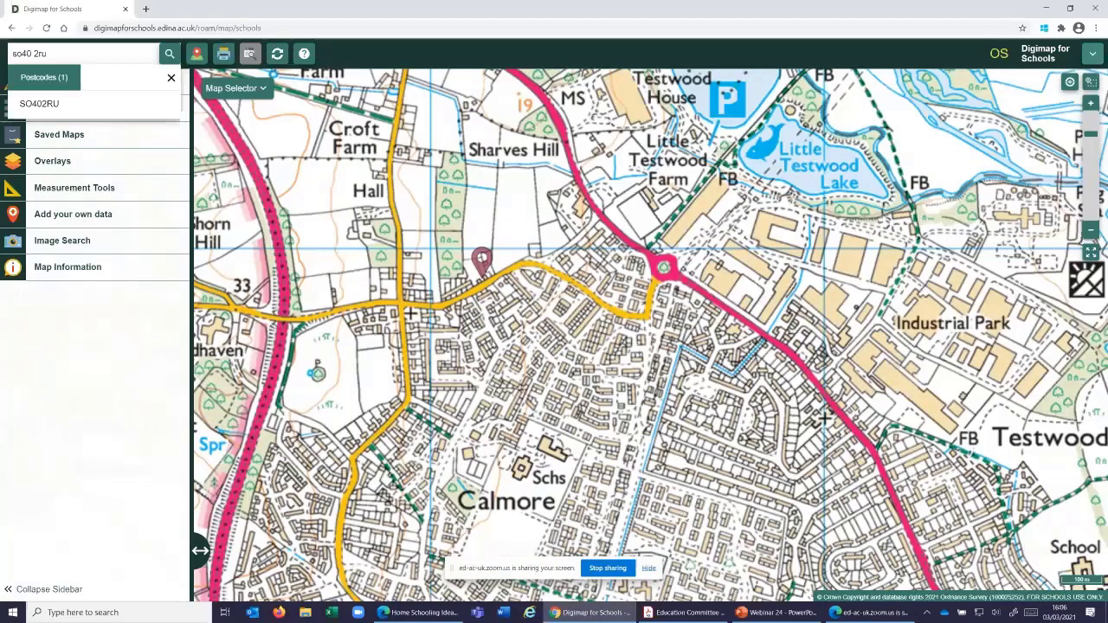
click(170, 77)
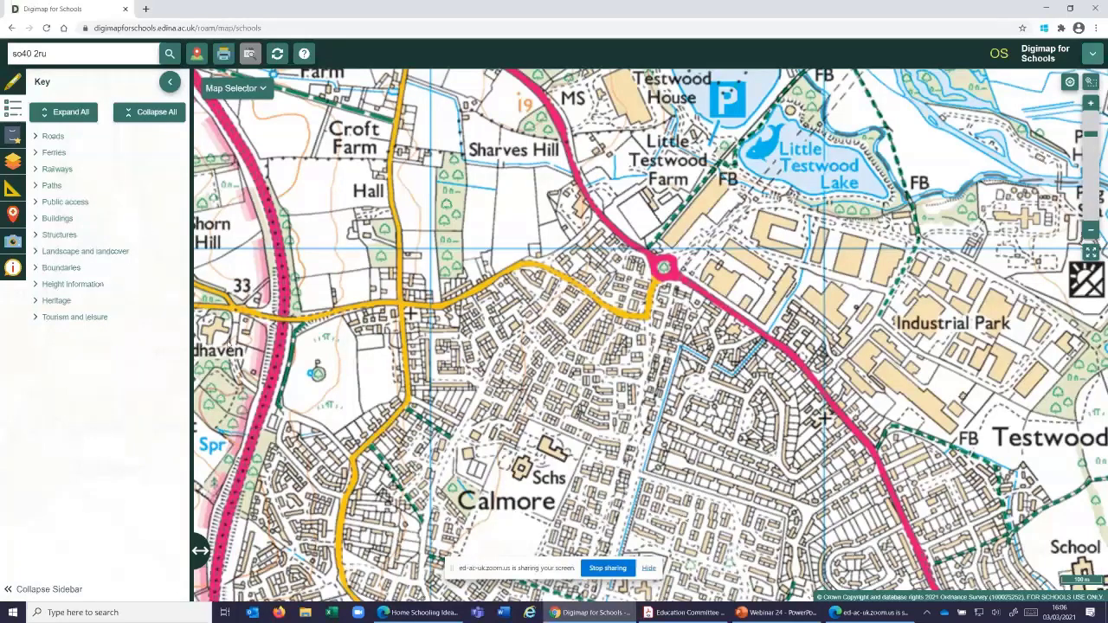
Examine the Tourism and leisure symbols in the map key.
drag(761, 155, 764, 166)
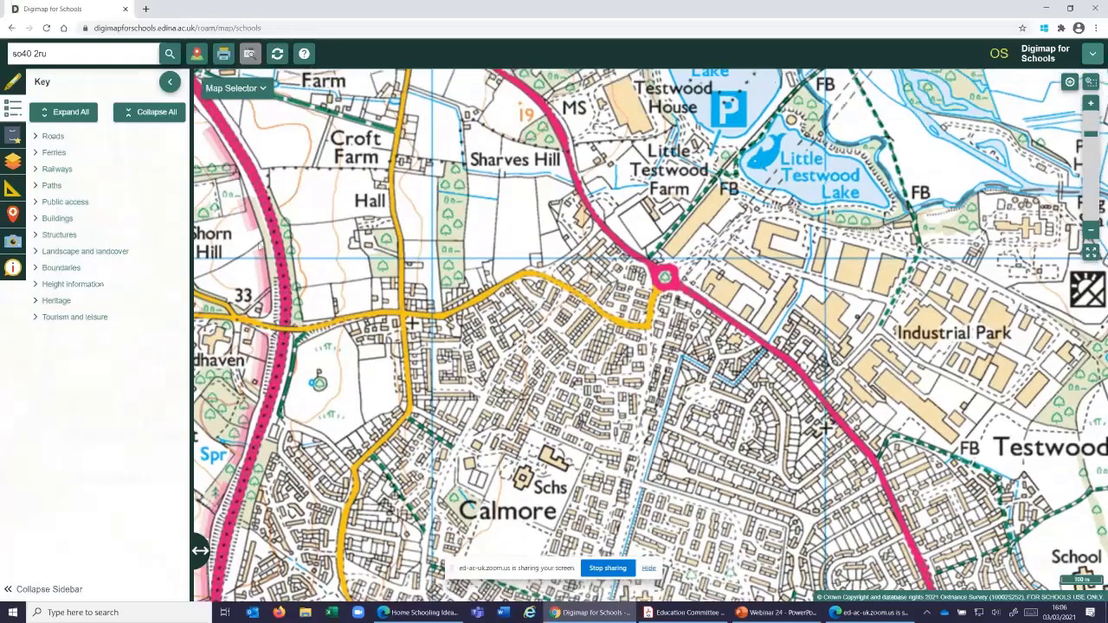
click(75, 317)
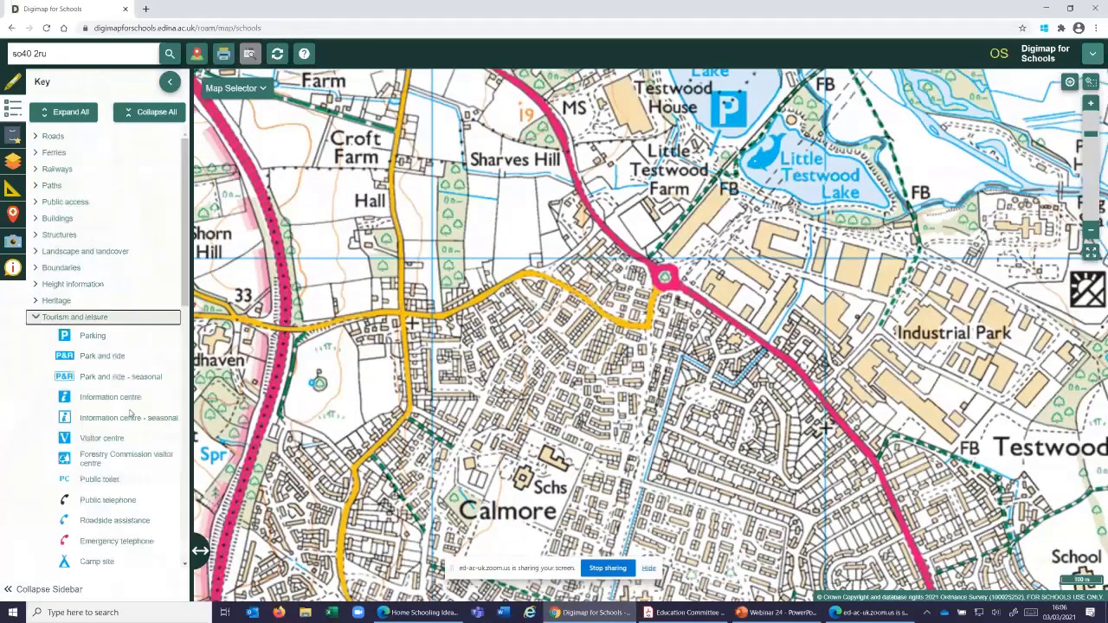
scroll(127, 415, down, 2)
scroll(126, 414, down, 6)
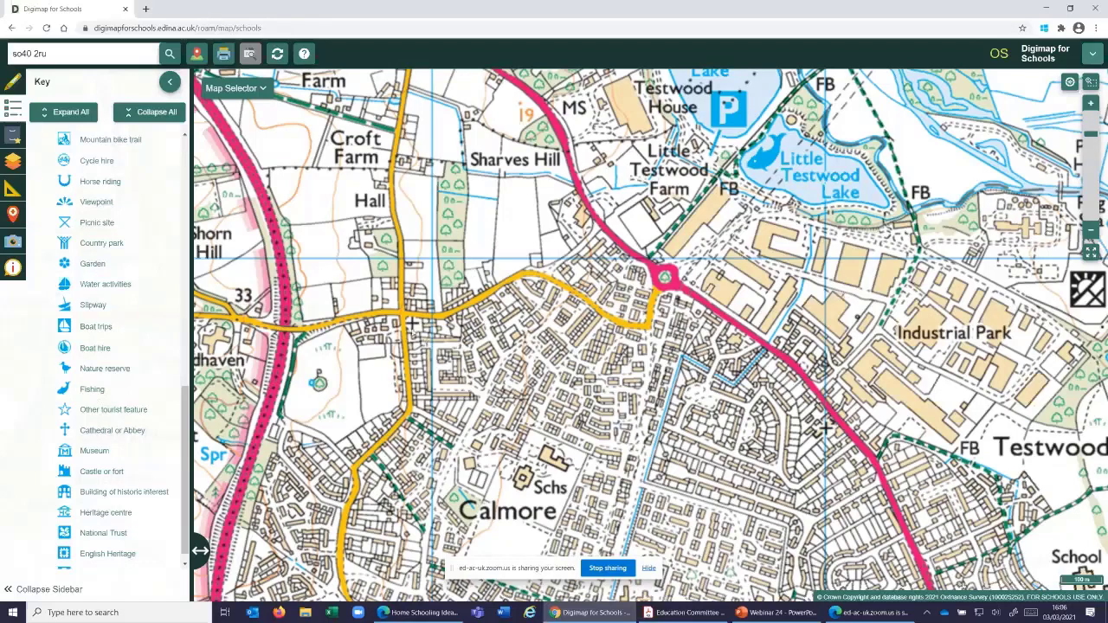
scroll(49, 189, up, 10)
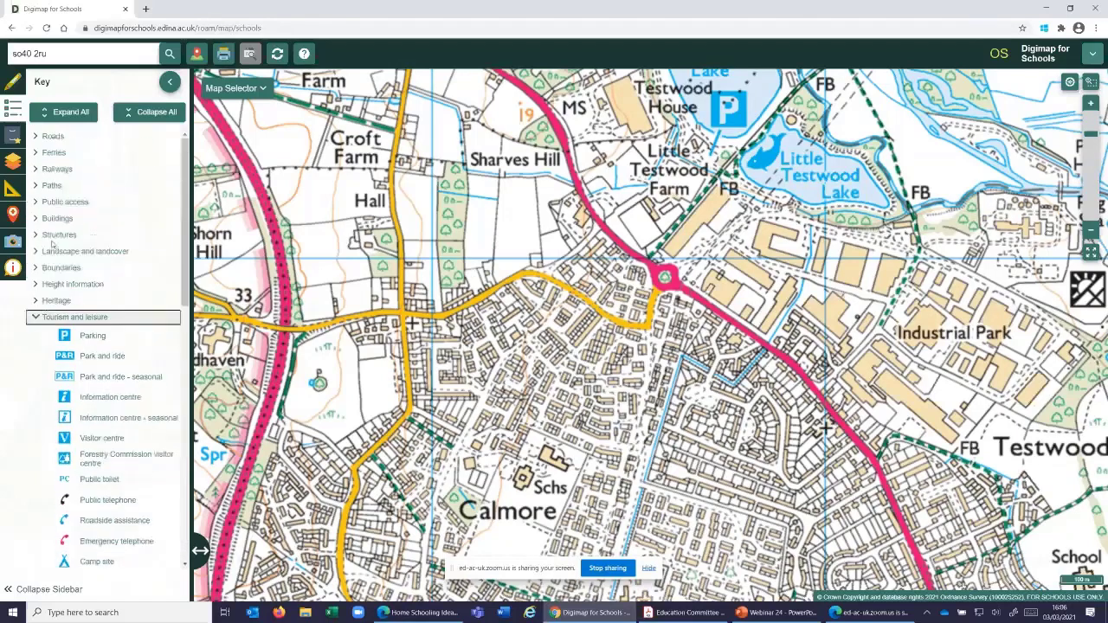
click(39, 317)
Examine the Buildings, Roads and Paths symbols in the map key and close the key.
click(36, 219)
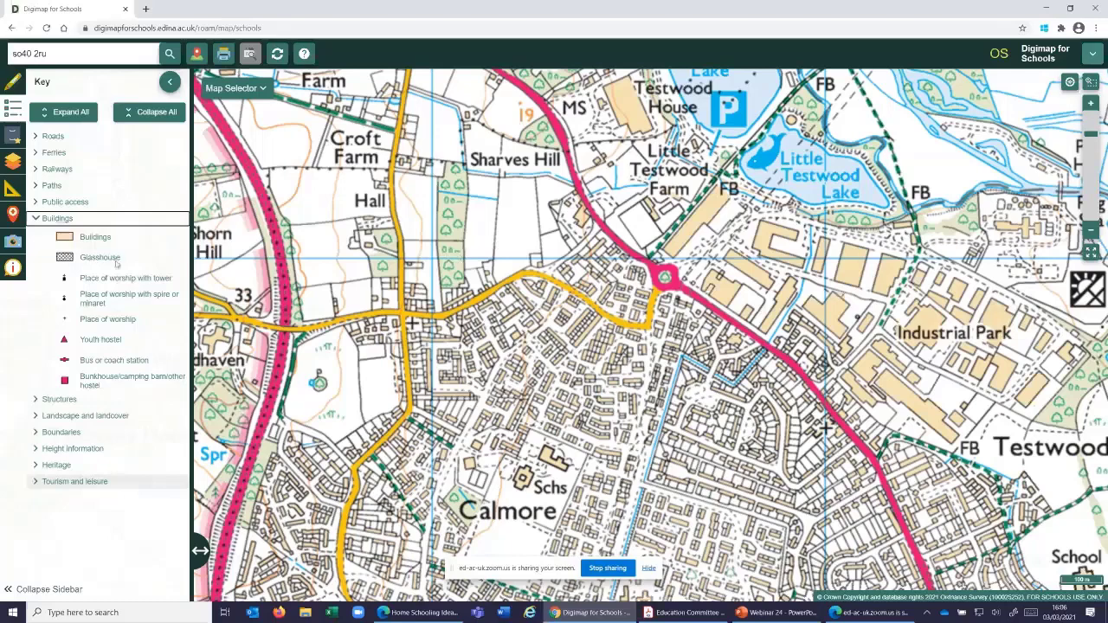
click(37, 218)
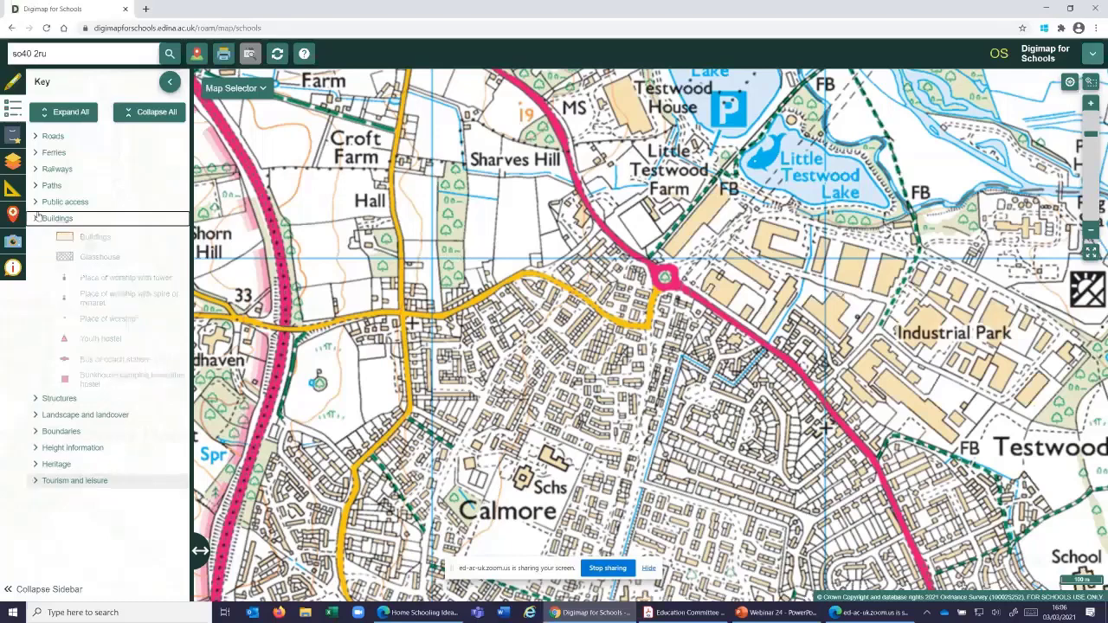
click(37, 136)
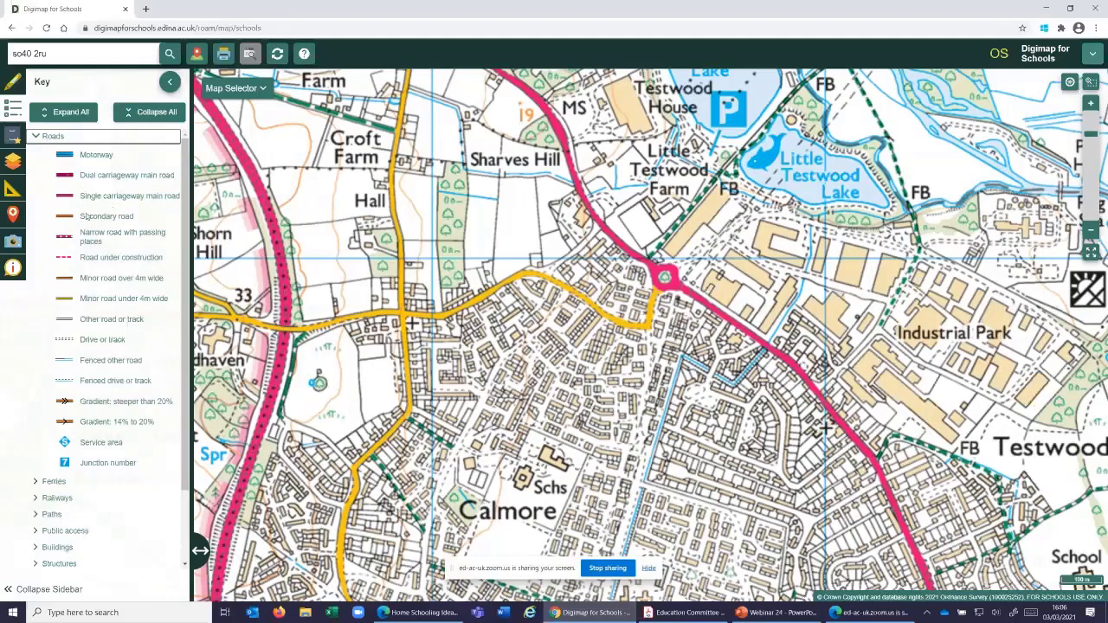
click(34, 139)
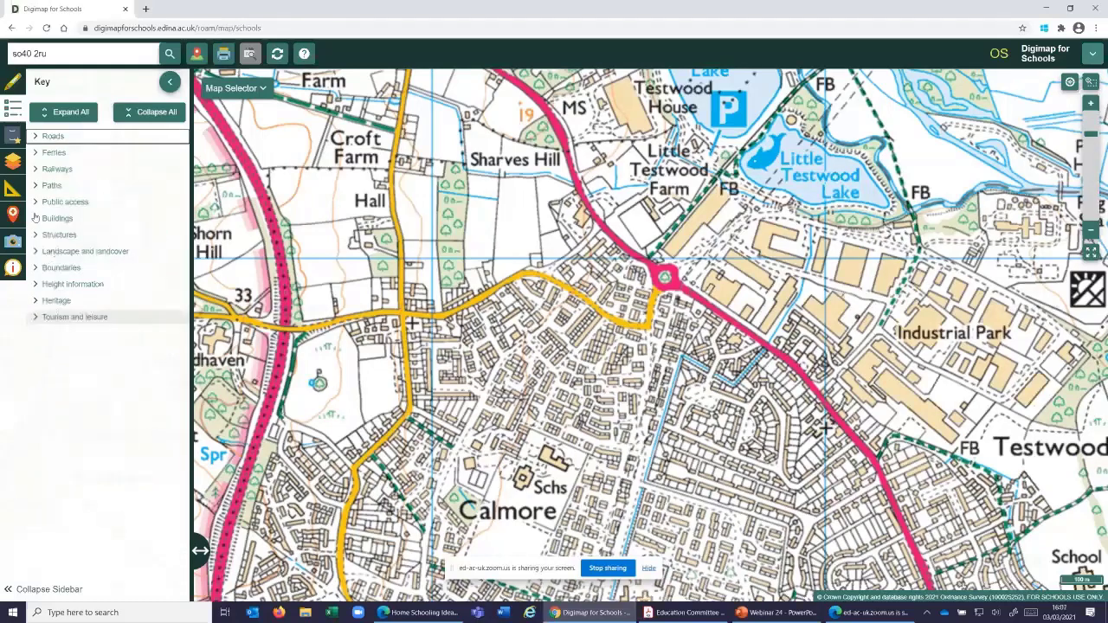
click(35, 190)
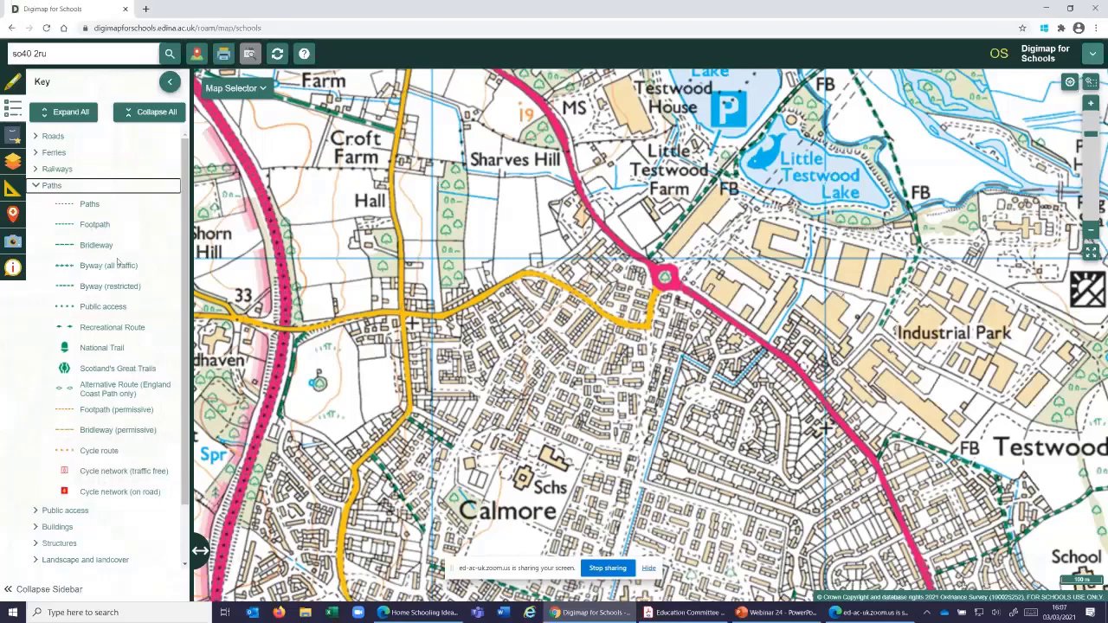
click(21, 113)
click(170, 83)
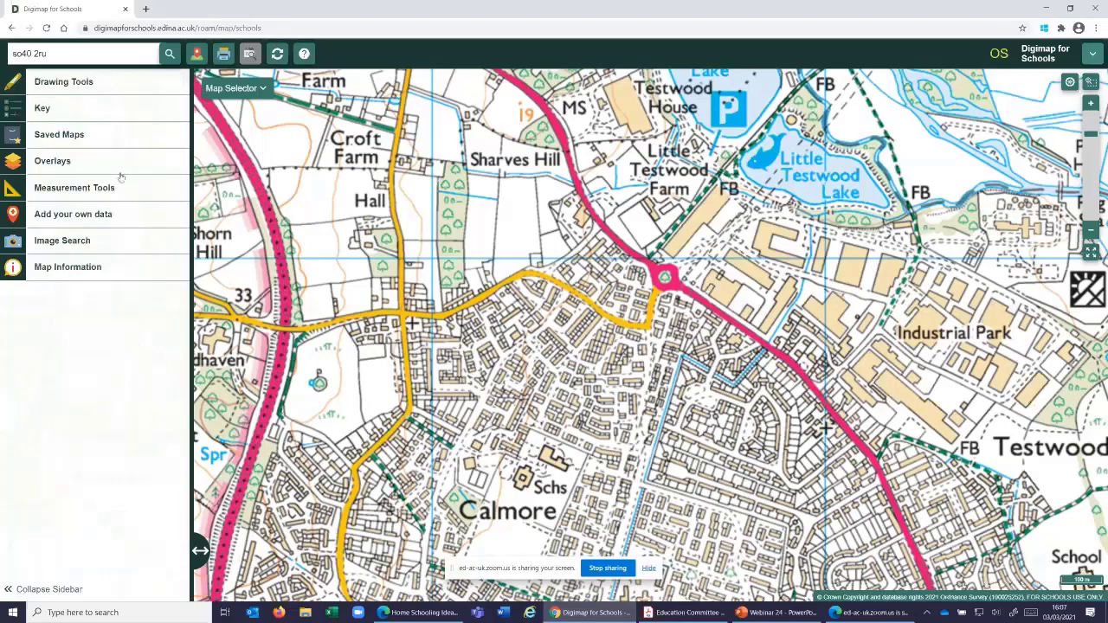
Draw a looping solid 3pt purple route line linking Little Testwood Lake, the minor roads and Calmore's schools, and add a metric length label.
click(14, 86)
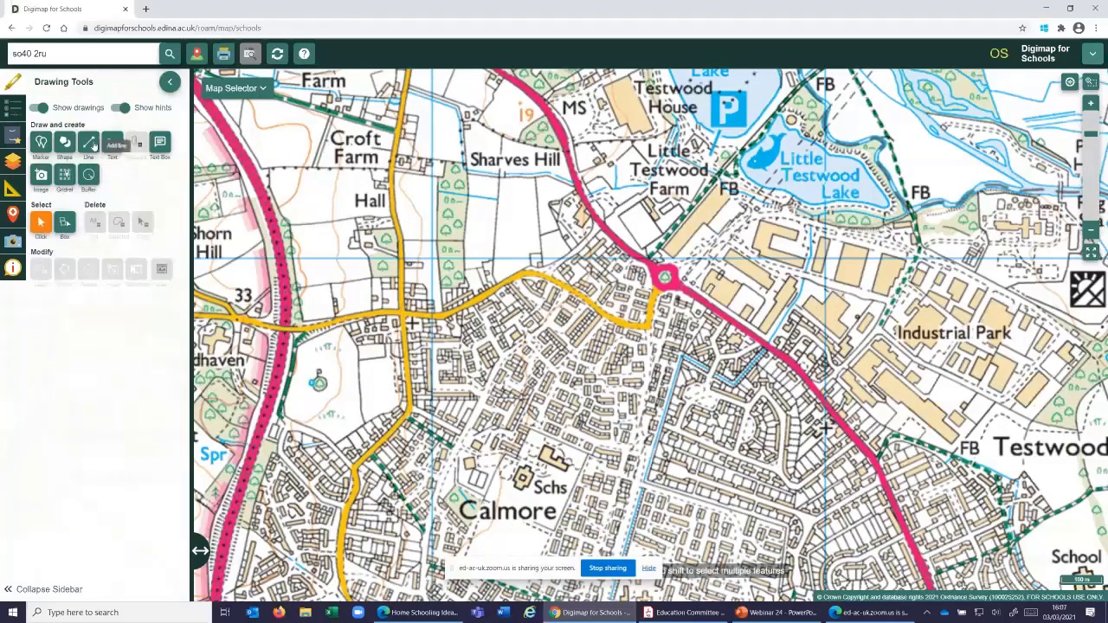
click(90, 144)
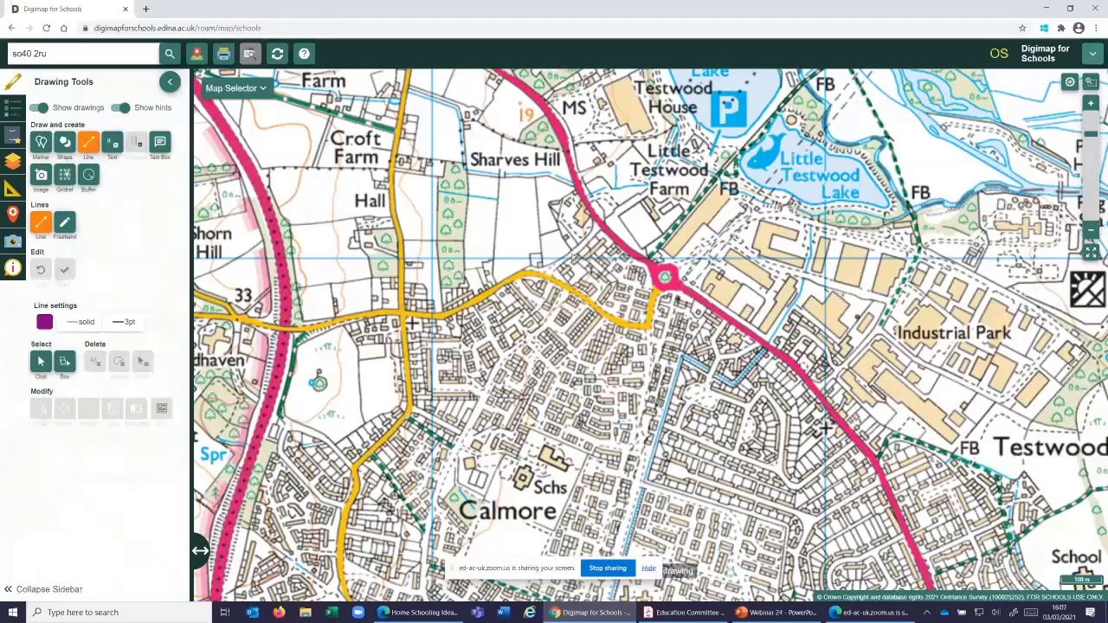
click(590, 236)
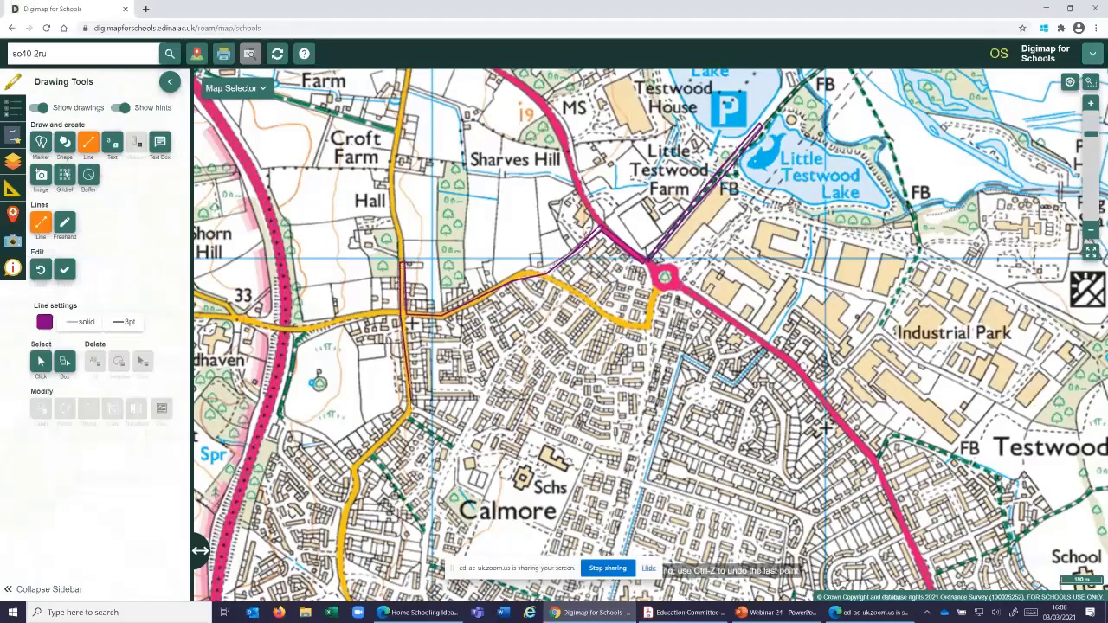
click(408, 414)
click(459, 451)
click(504, 456)
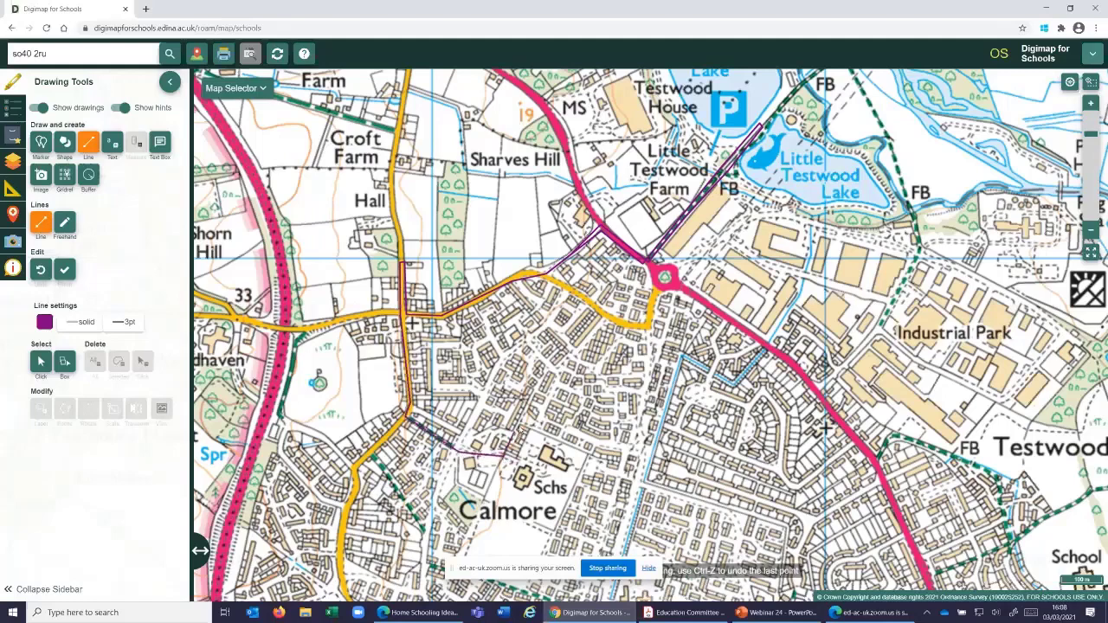
click(548, 367)
click(533, 337)
click(592, 304)
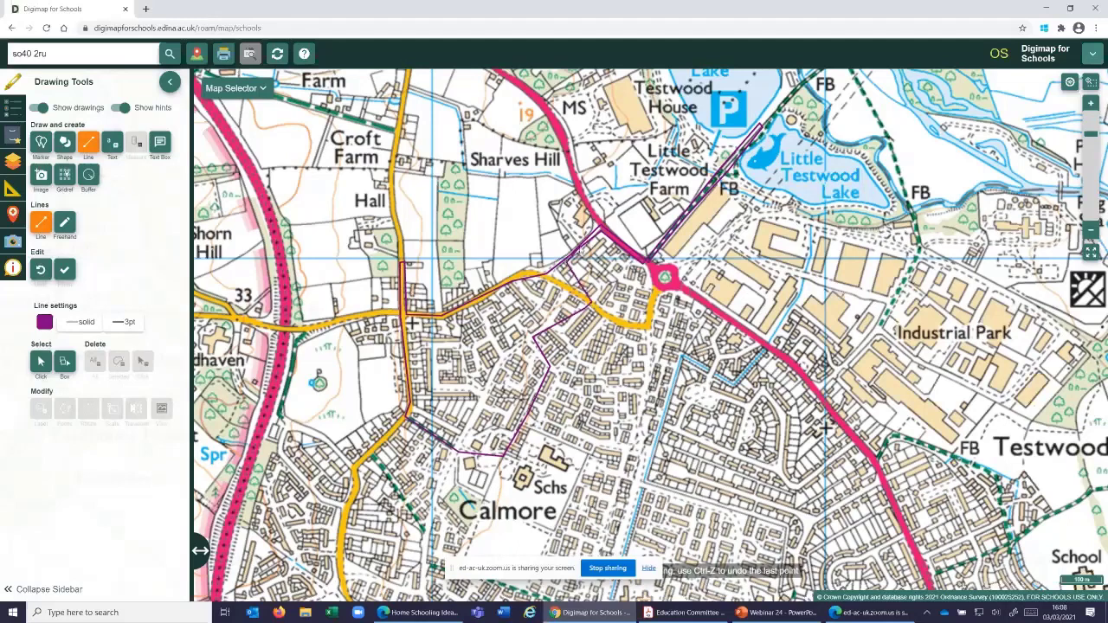
double_click(568, 261)
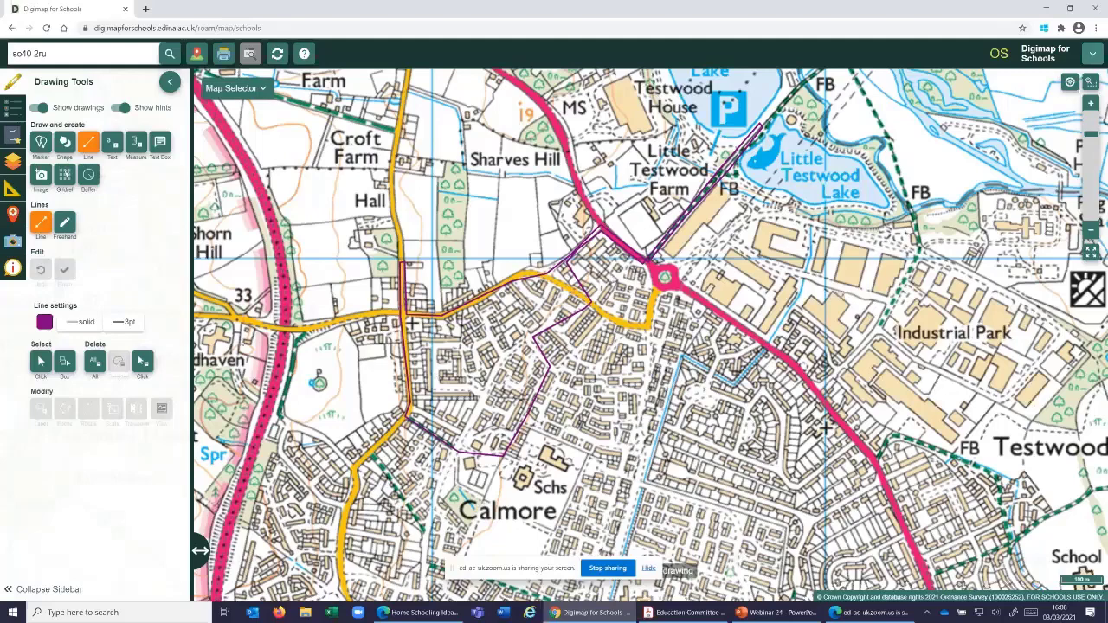
click(136, 144)
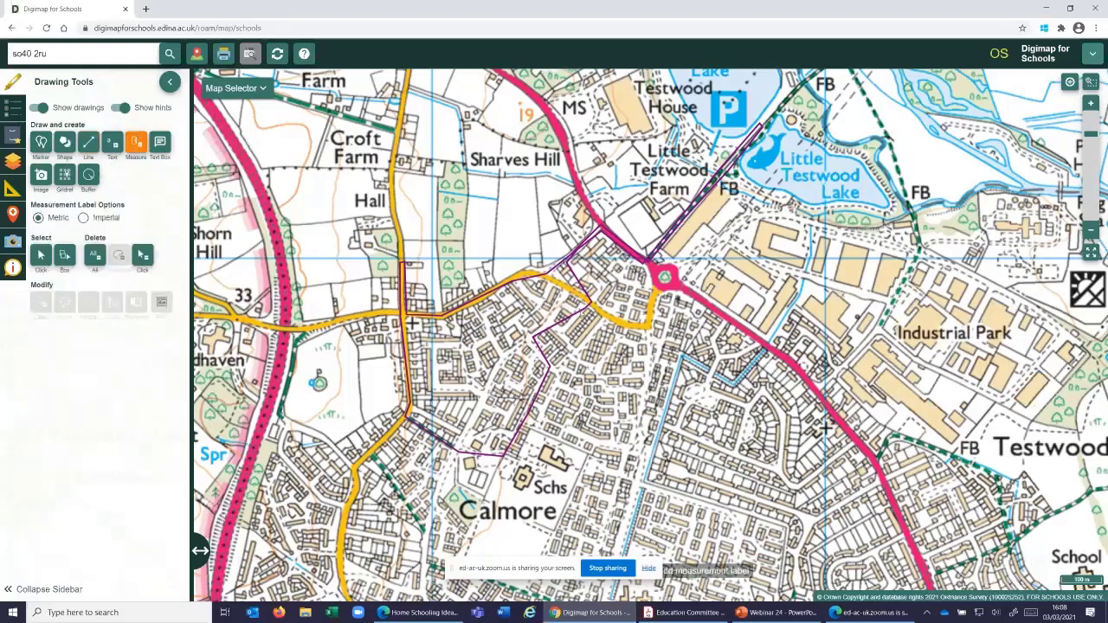
click(585, 316)
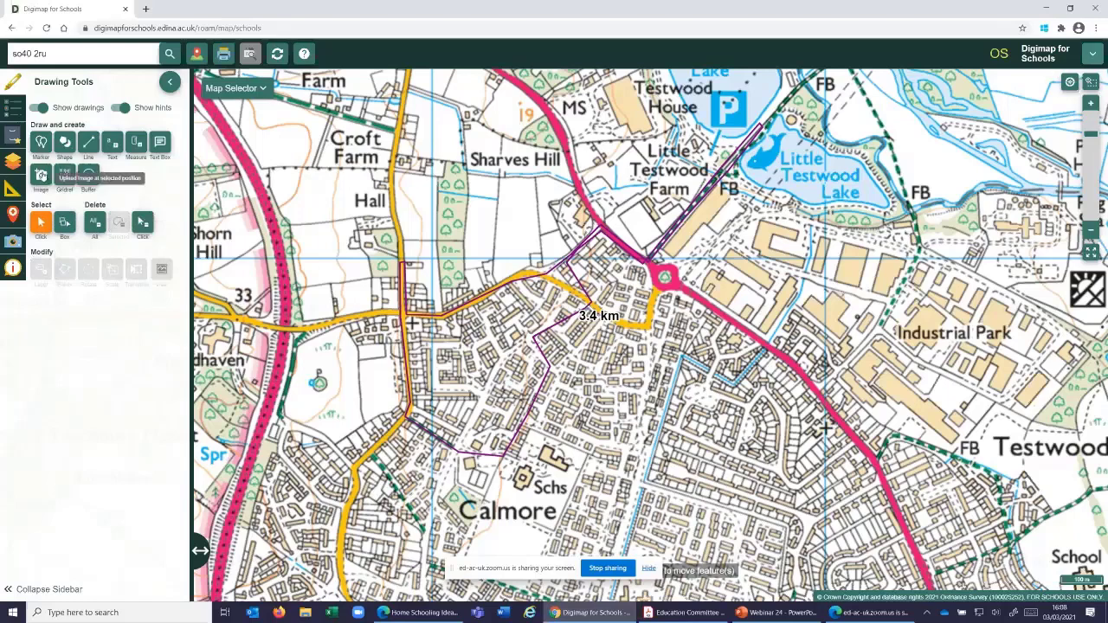
Upload Fishing.jpg as an image annotation on Little Testwood Lake and move the picture to the clear area east of the lake.
click(41, 176)
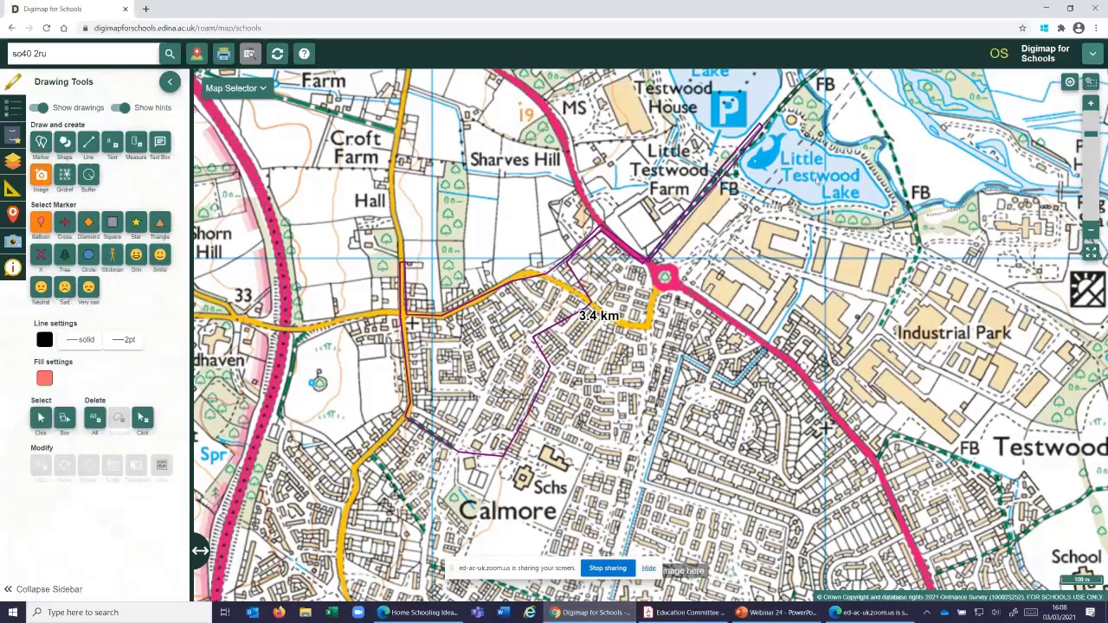
click(817, 180)
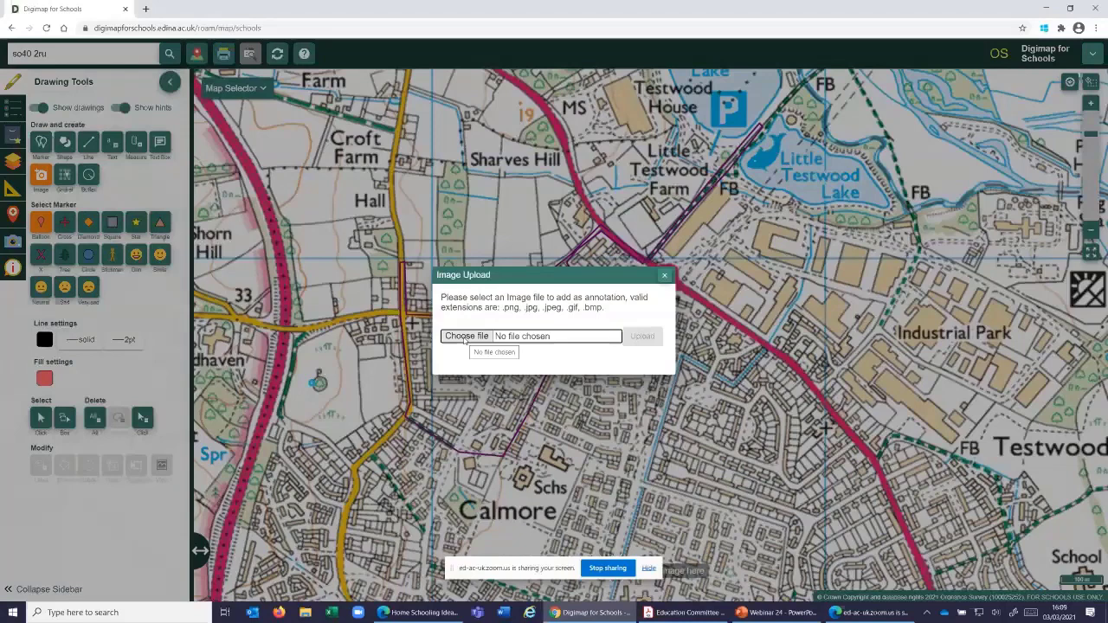
click(466, 338)
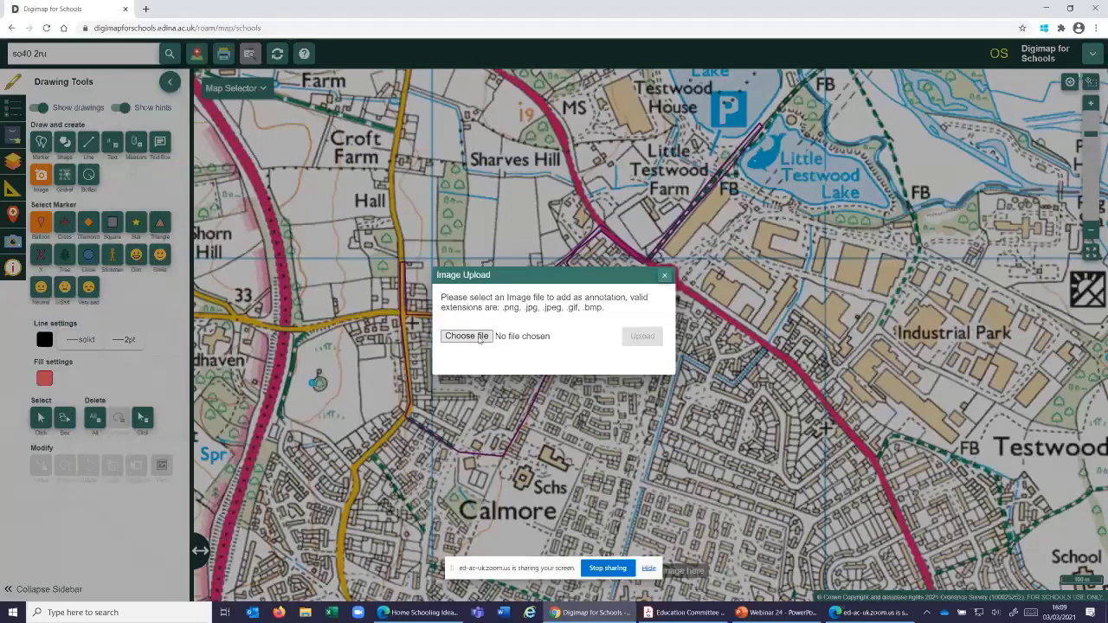
click(479, 338)
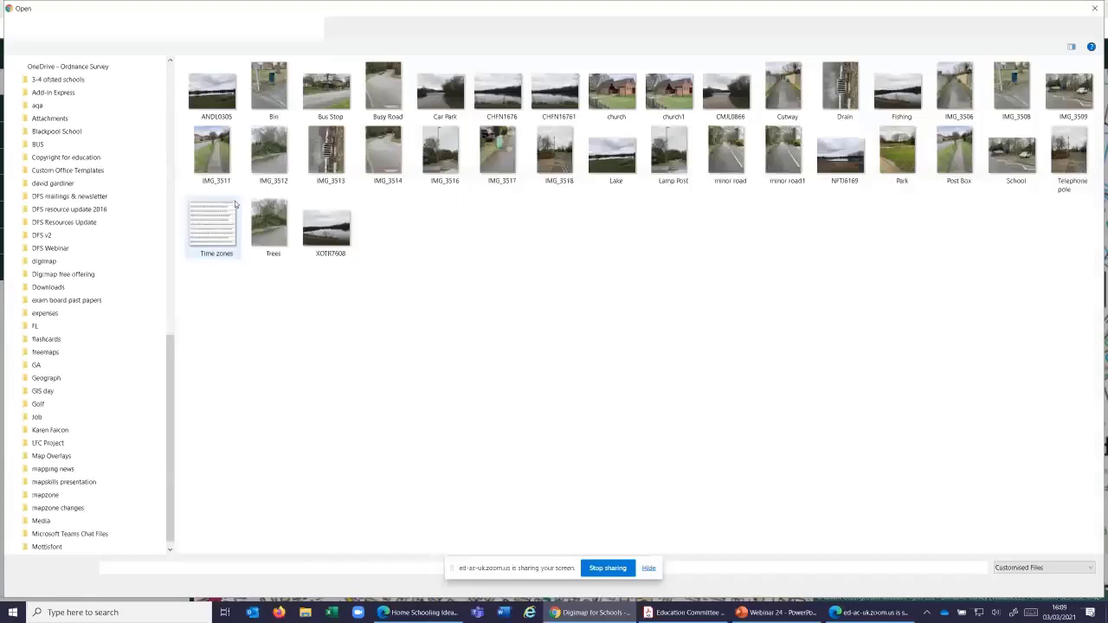
click(903, 103)
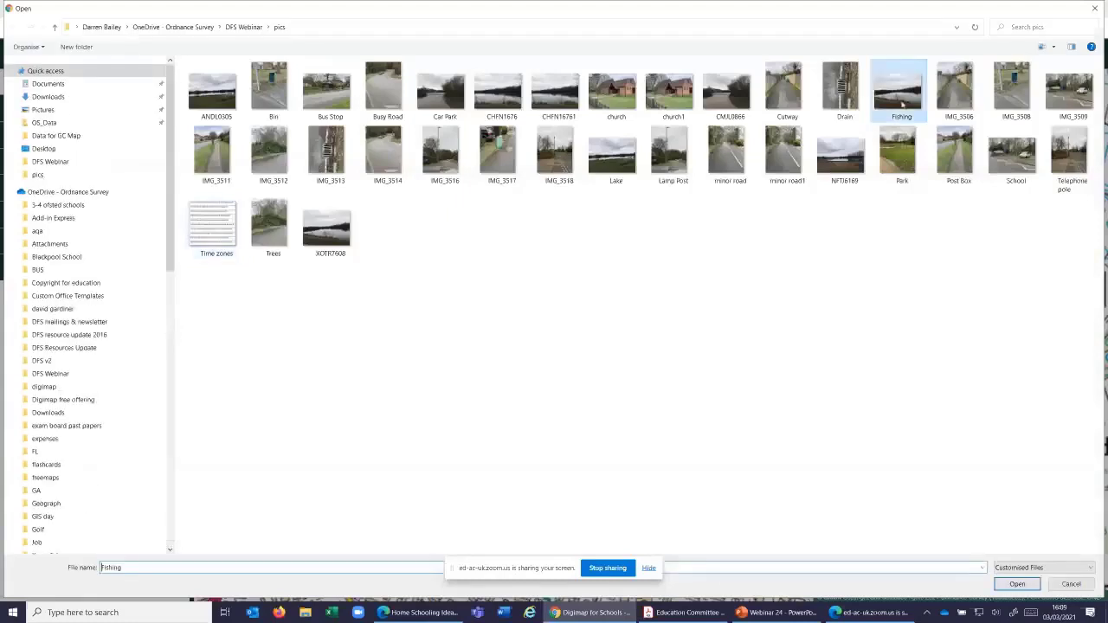
click(1017, 584)
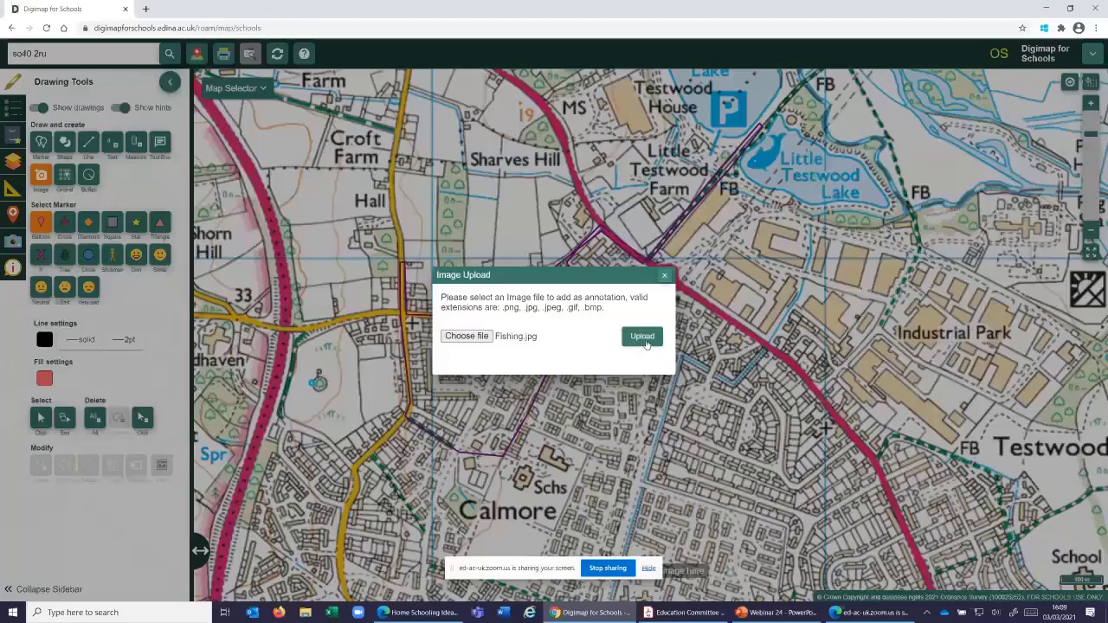
click(642, 337)
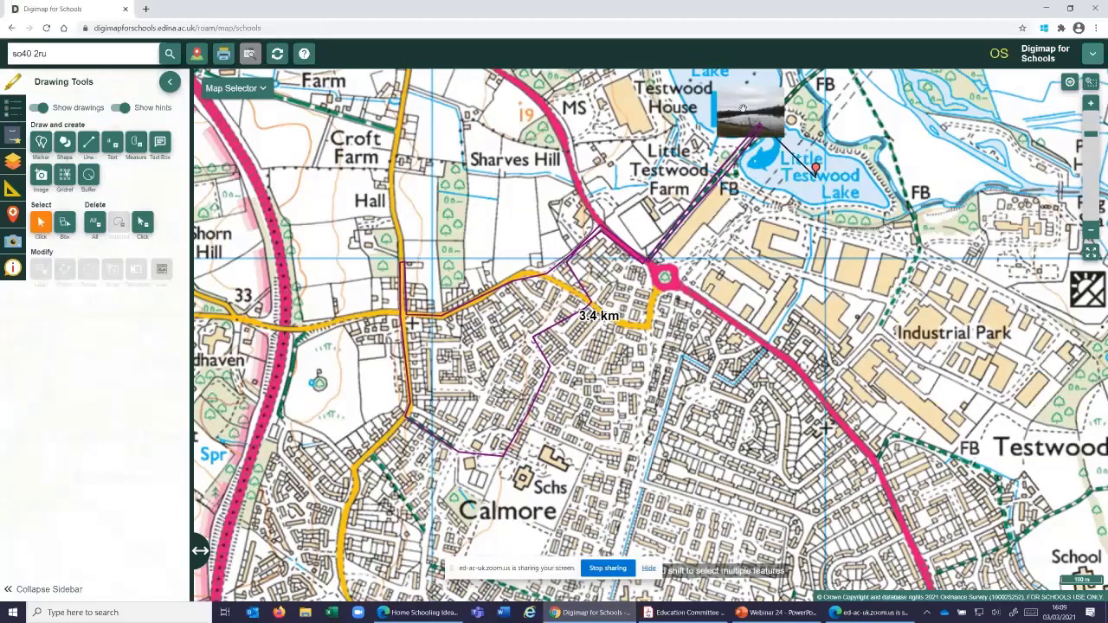
drag(742, 108, 985, 123)
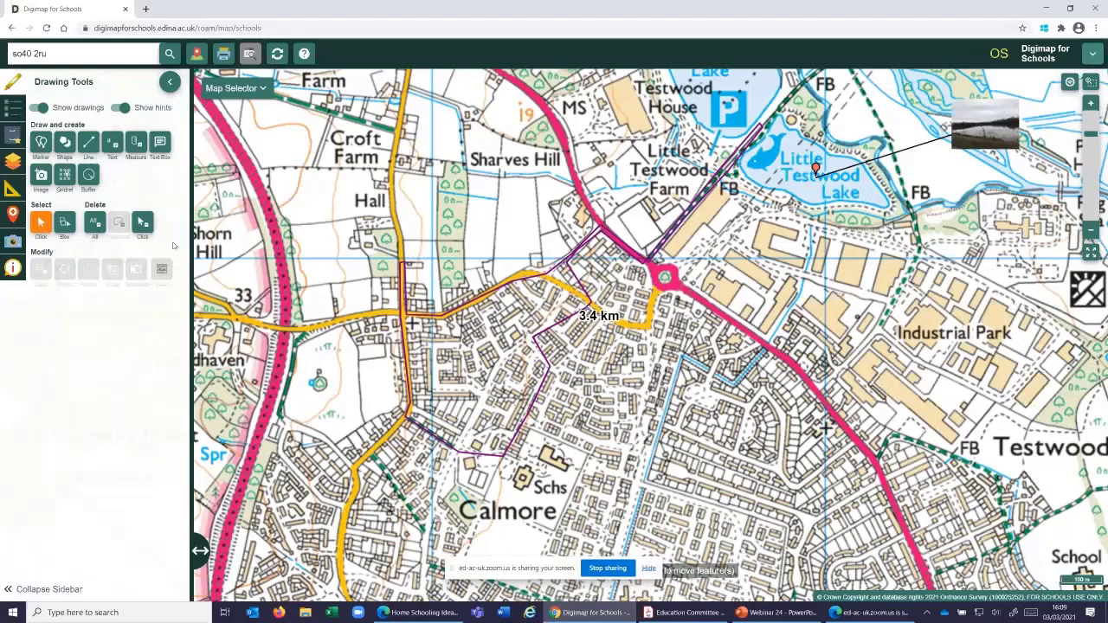
Upload church1.jpg as an image annotation at the place of worship symbol beside the minor road junction north-west of Calmore.
click(41, 175)
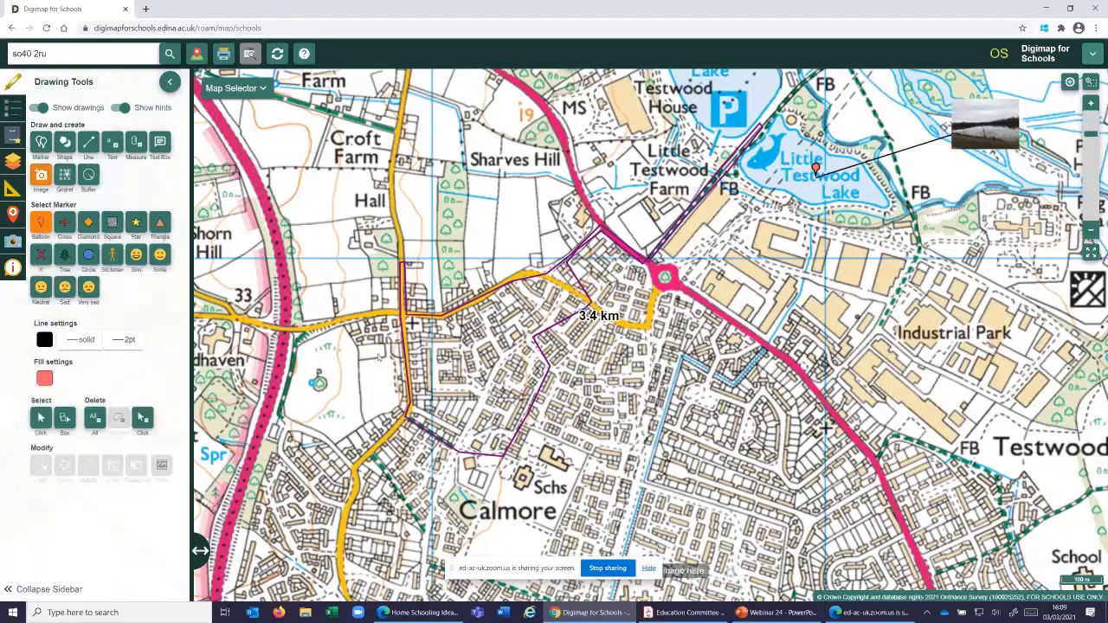
click(413, 323)
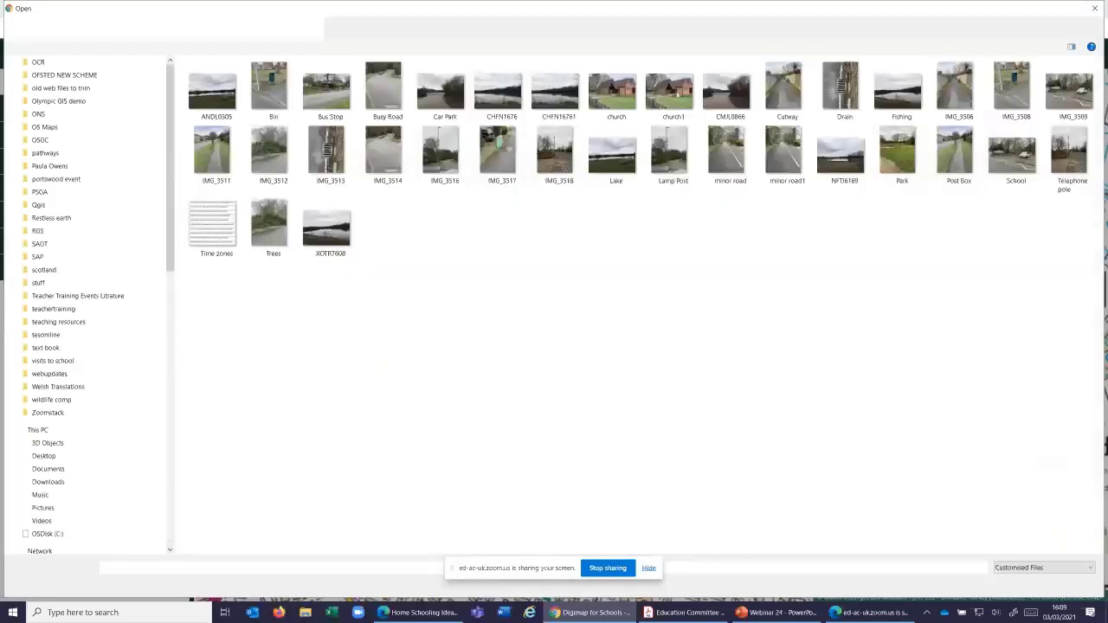
click(669, 91)
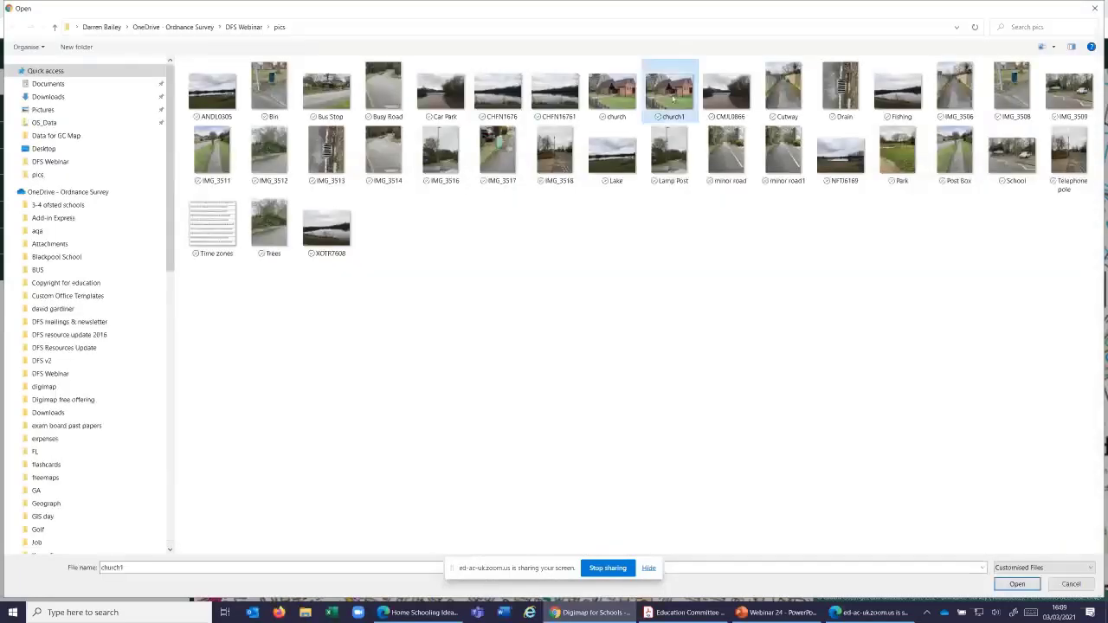
click(1014, 584)
click(642, 337)
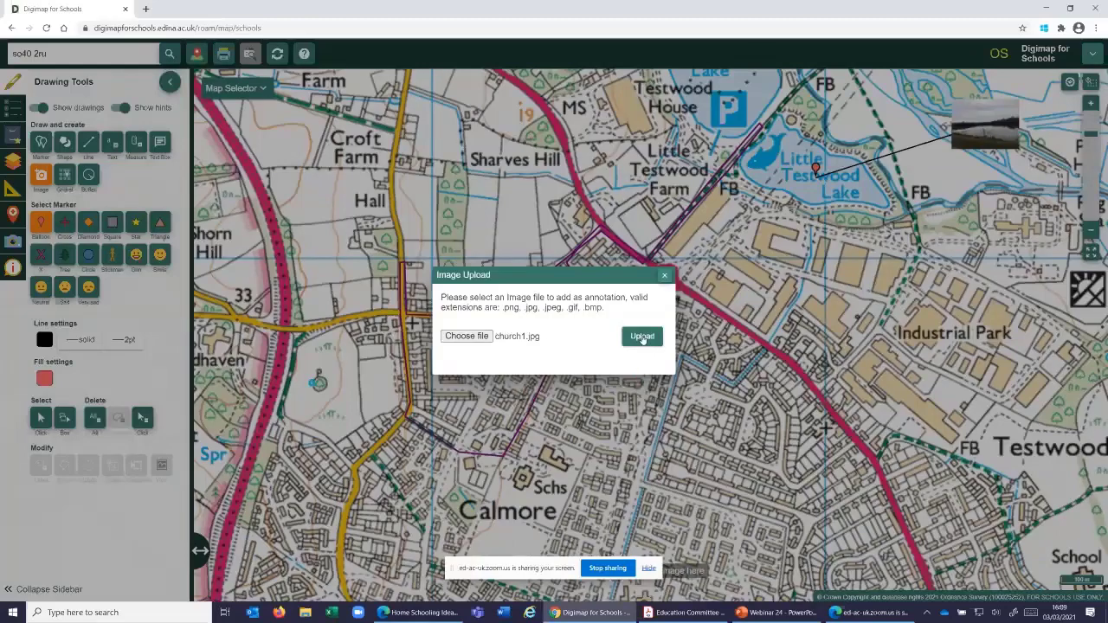
click(642, 337)
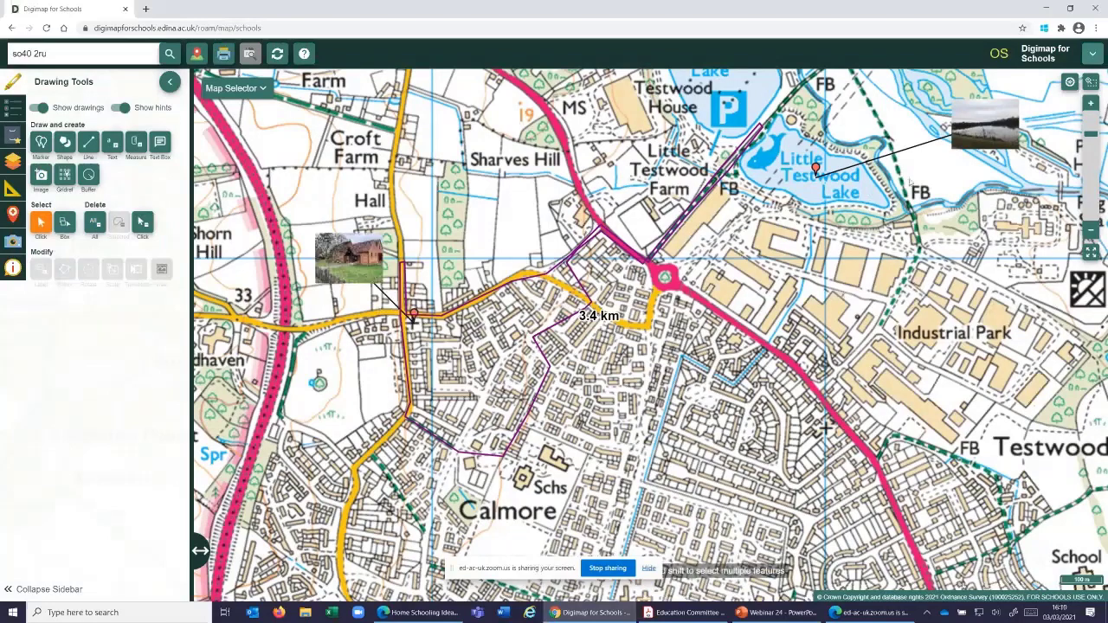
View the church picture at its original size, examine the building and its roof, and close the view.
click(344, 252)
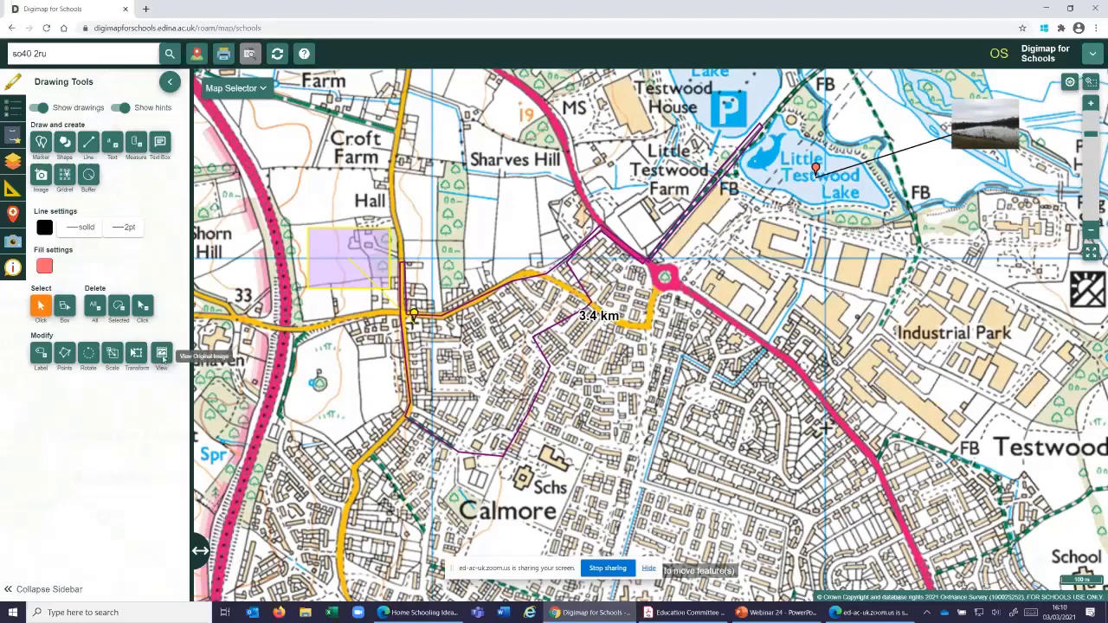
click(162, 354)
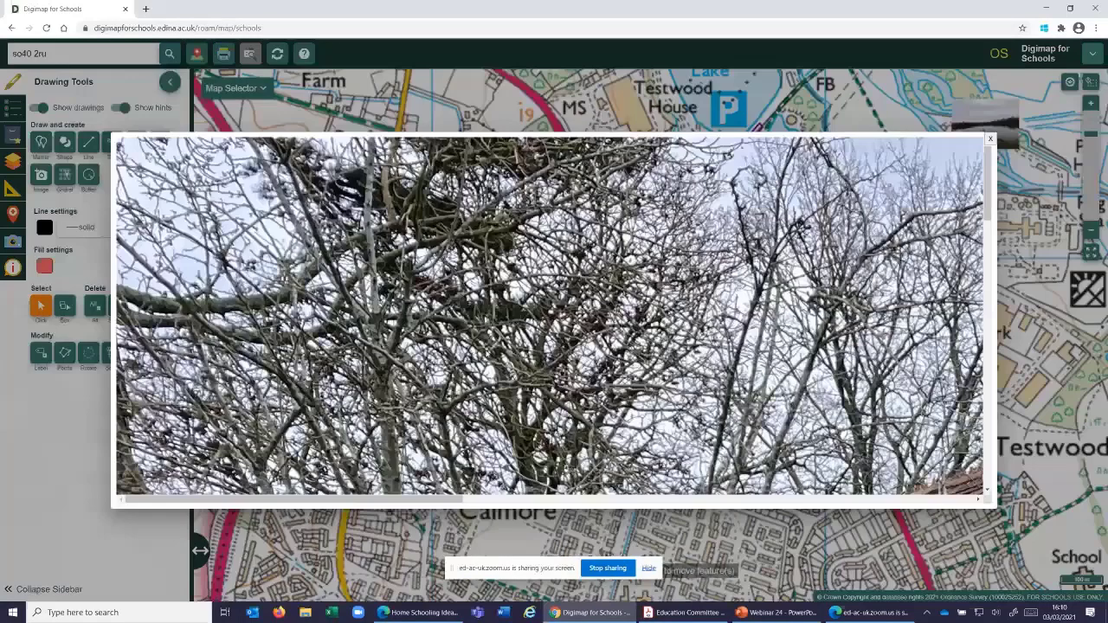
scroll(653, 422, right, 10)
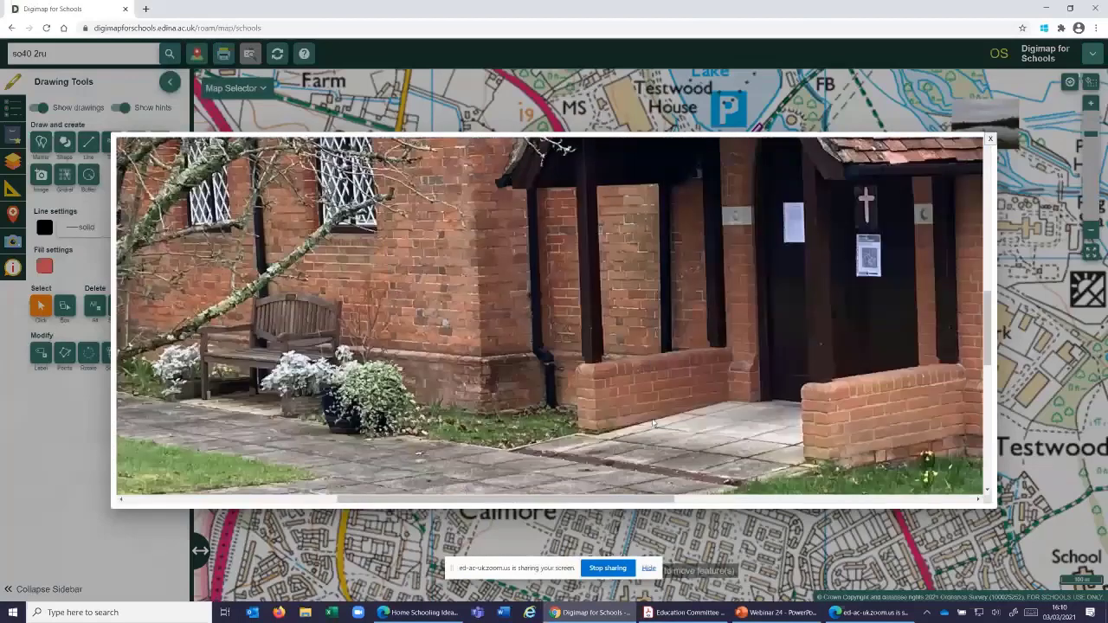
scroll(653, 423, up, 5)
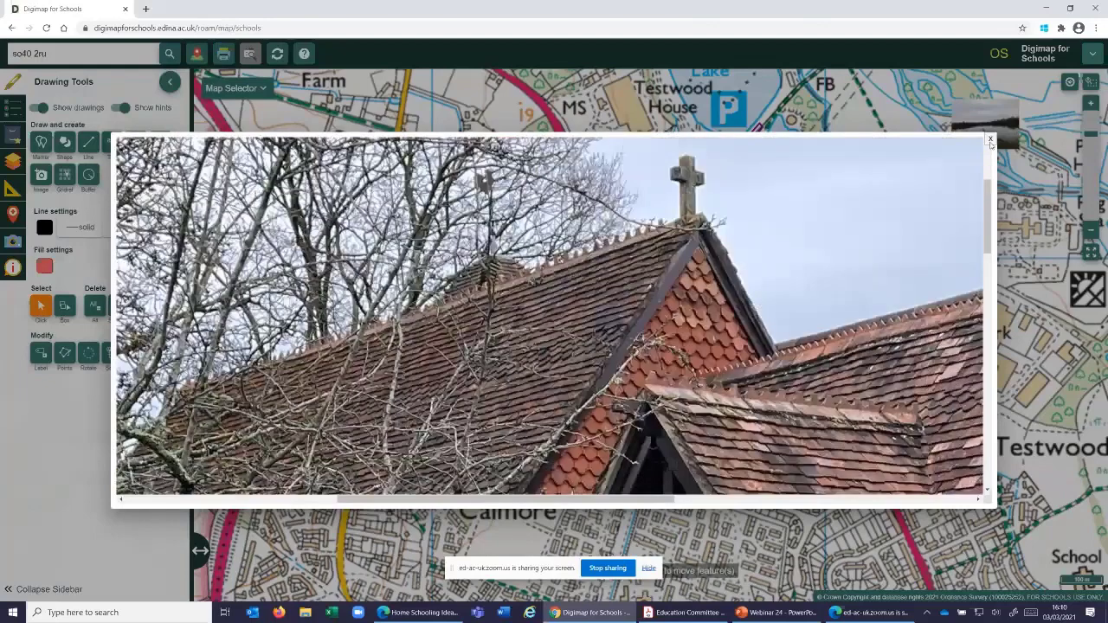
click(990, 140)
Scale the church picture up to almost three times its size and move it north of its marker, near Croft Farm.
click(112, 352)
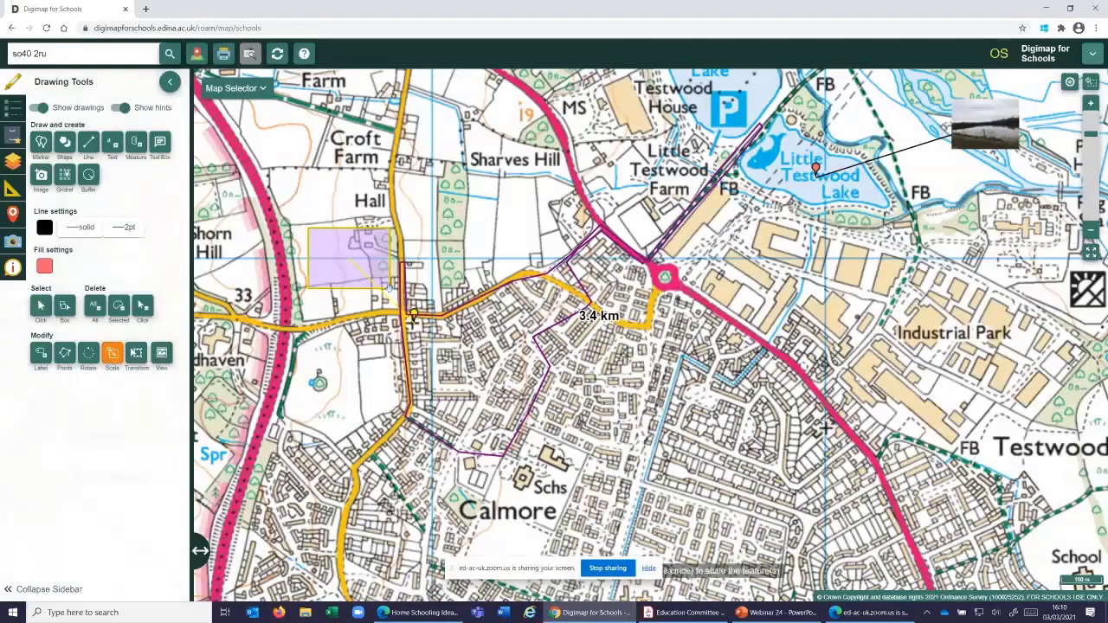
drag(388, 289, 464, 343)
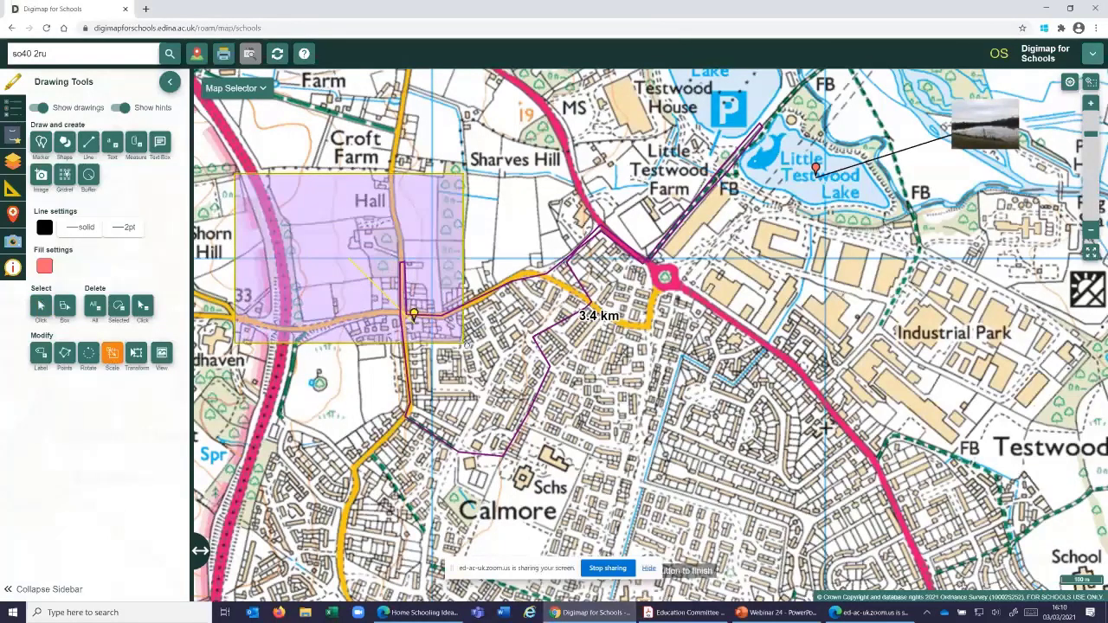
click(464, 344)
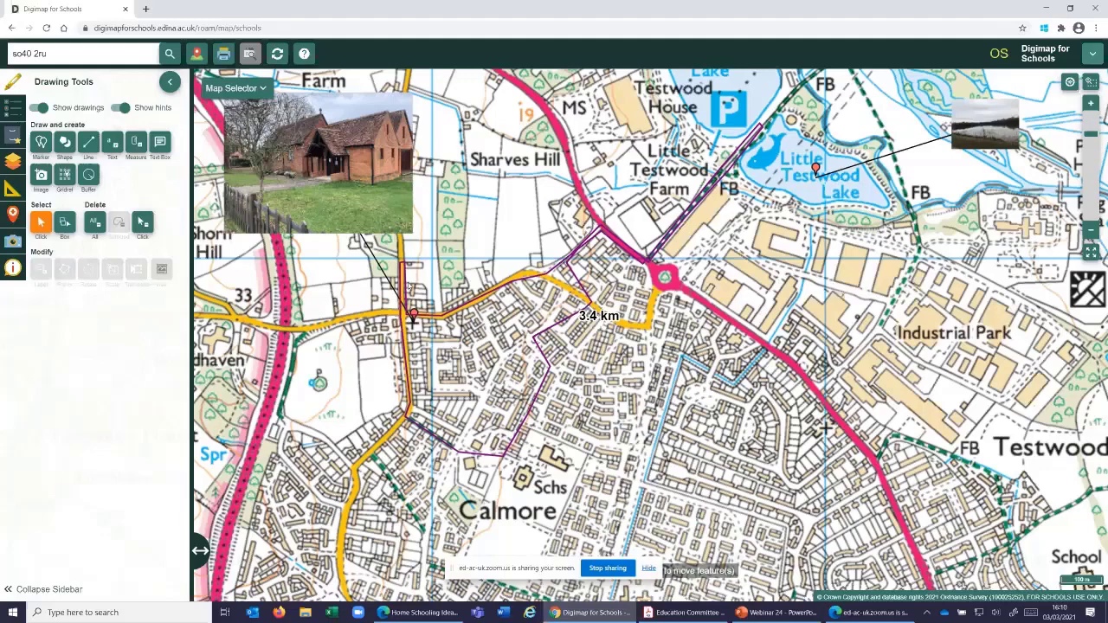
Open the saved Symbols Walk map from the Webinar folder, replacing the current drawings, and request the saved Non Symbols map.
click(12, 135)
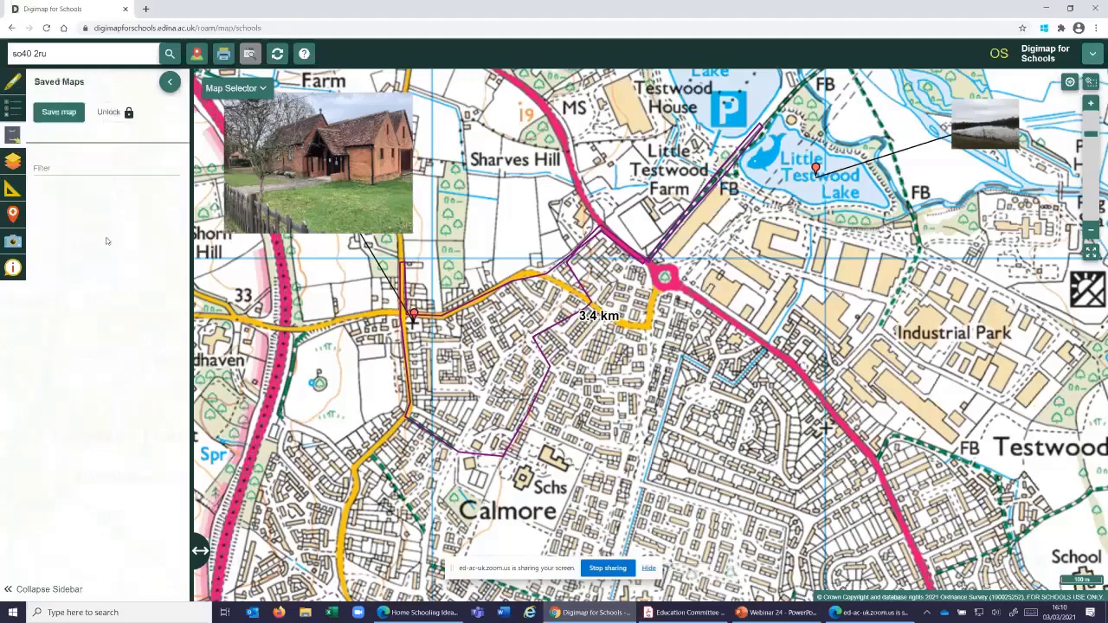
click(34, 141)
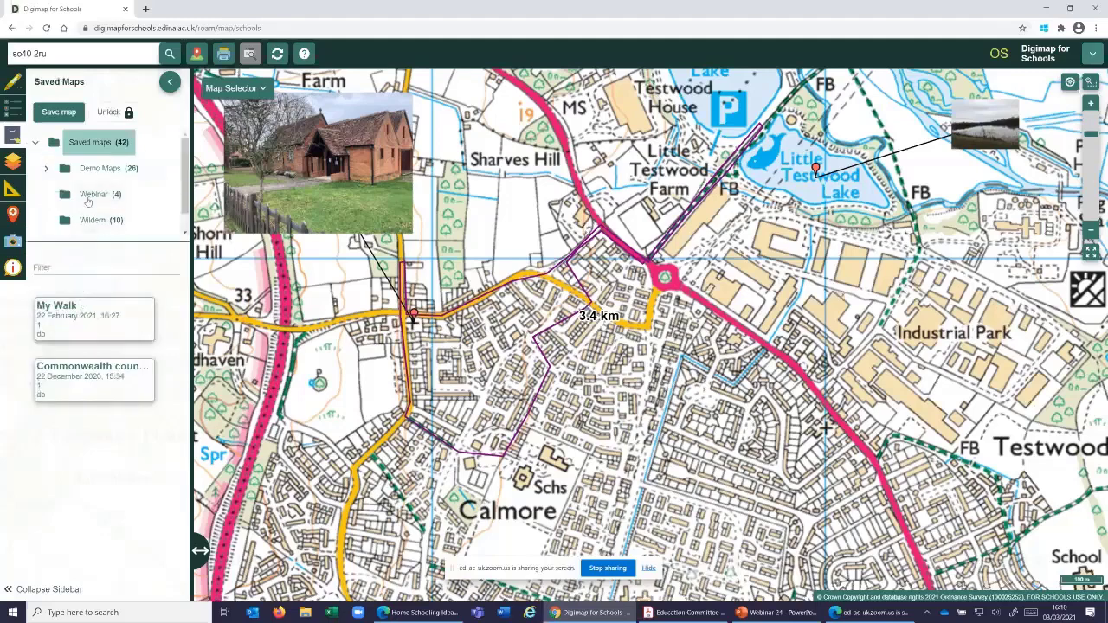
click(92, 194)
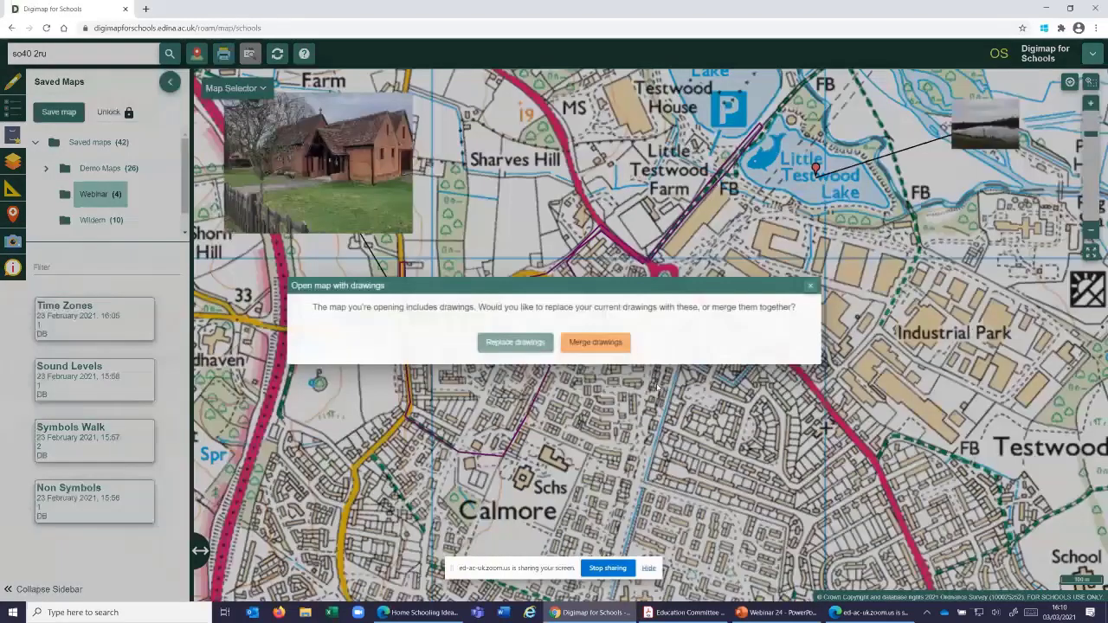
click(514, 341)
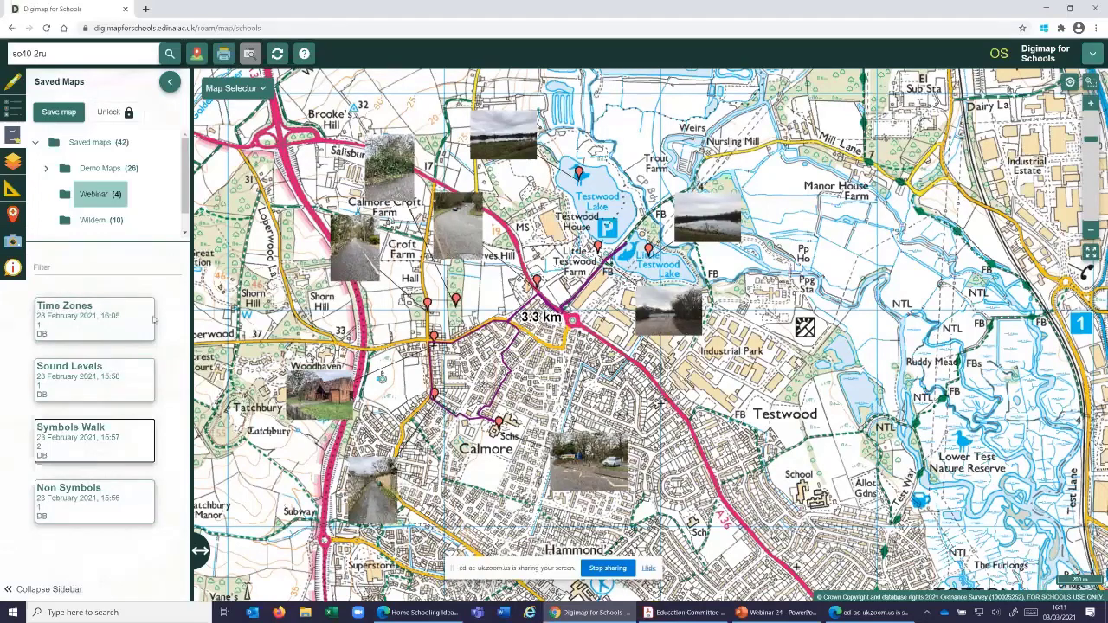
click(119, 508)
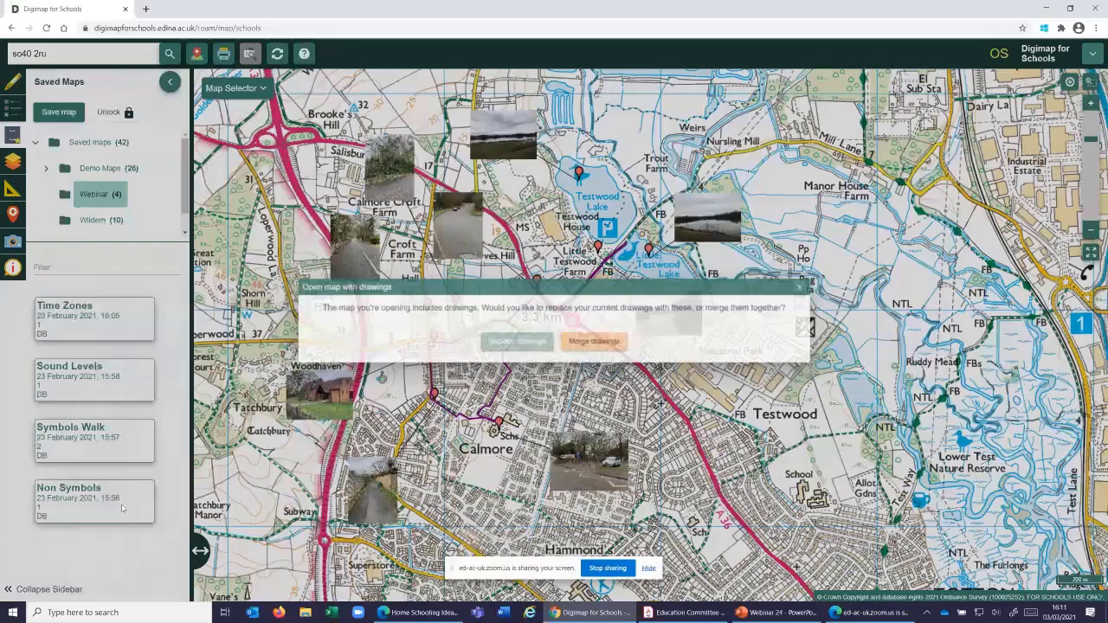
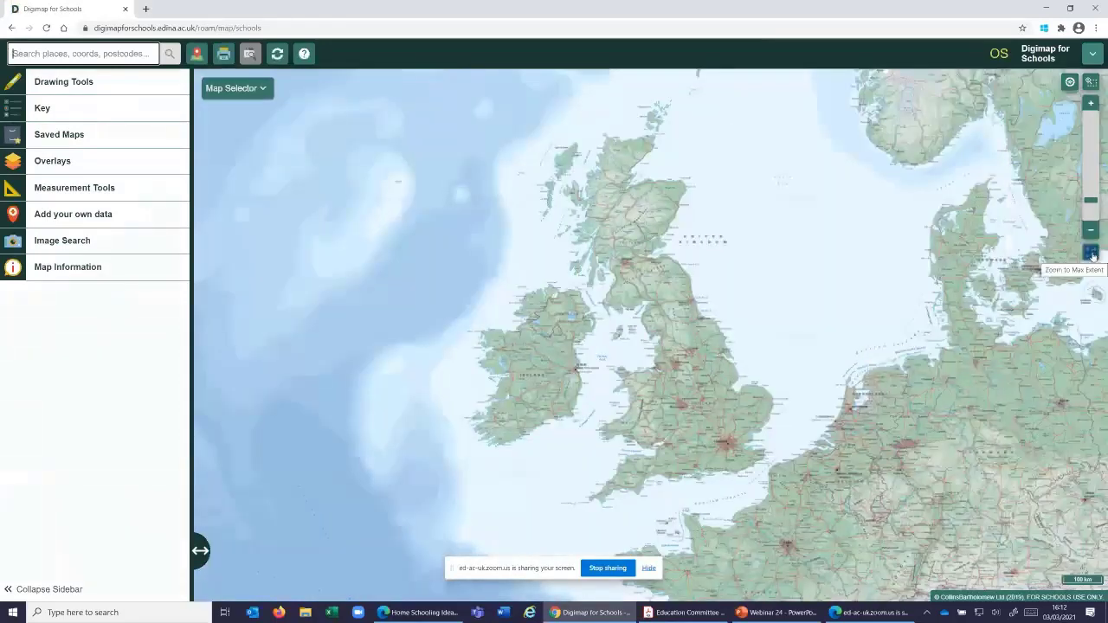
Show the whole world at maximum extent and switch the base map from Atlas to World Boundaries.
click(1091, 253)
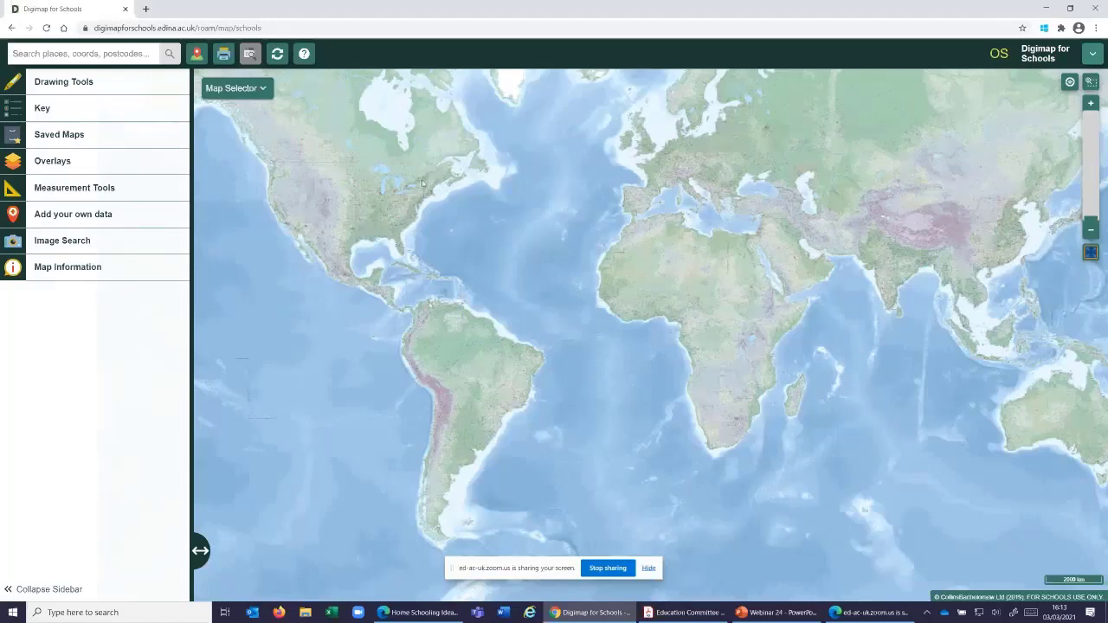
click(263, 92)
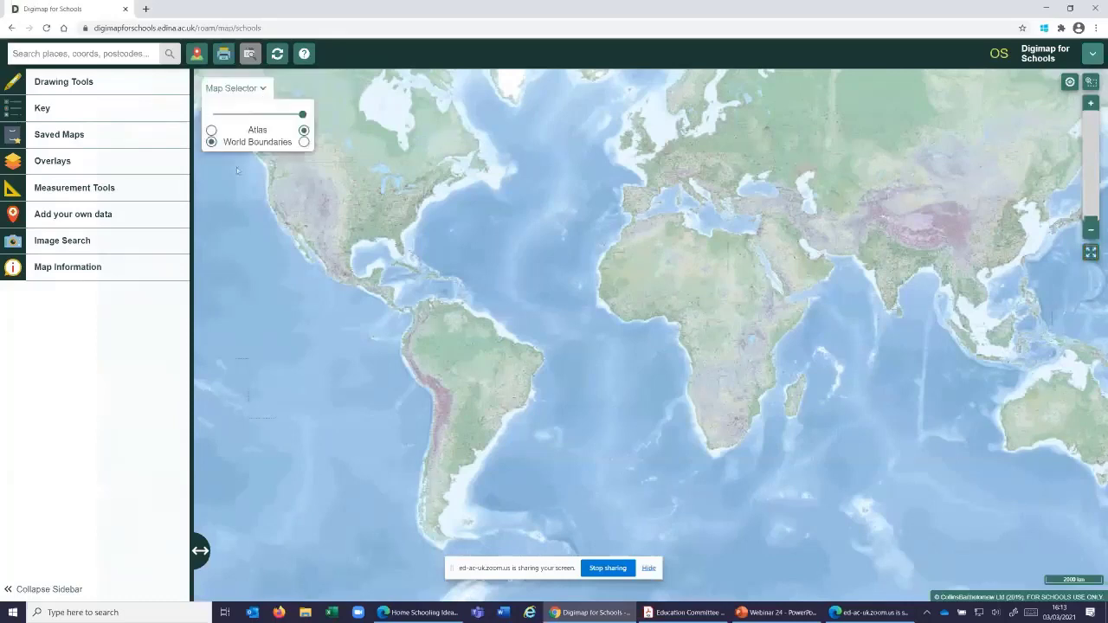
click(212, 130)
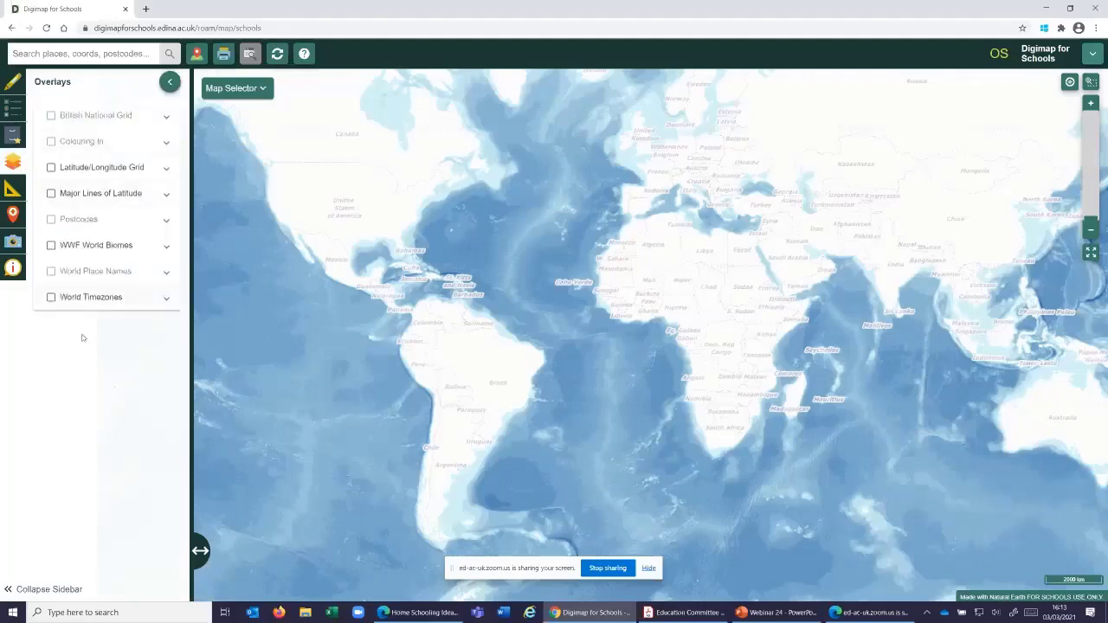
Turn on the World Timezones overlay and fade it to a little under half strength so the country names show through.
click(51, 297)
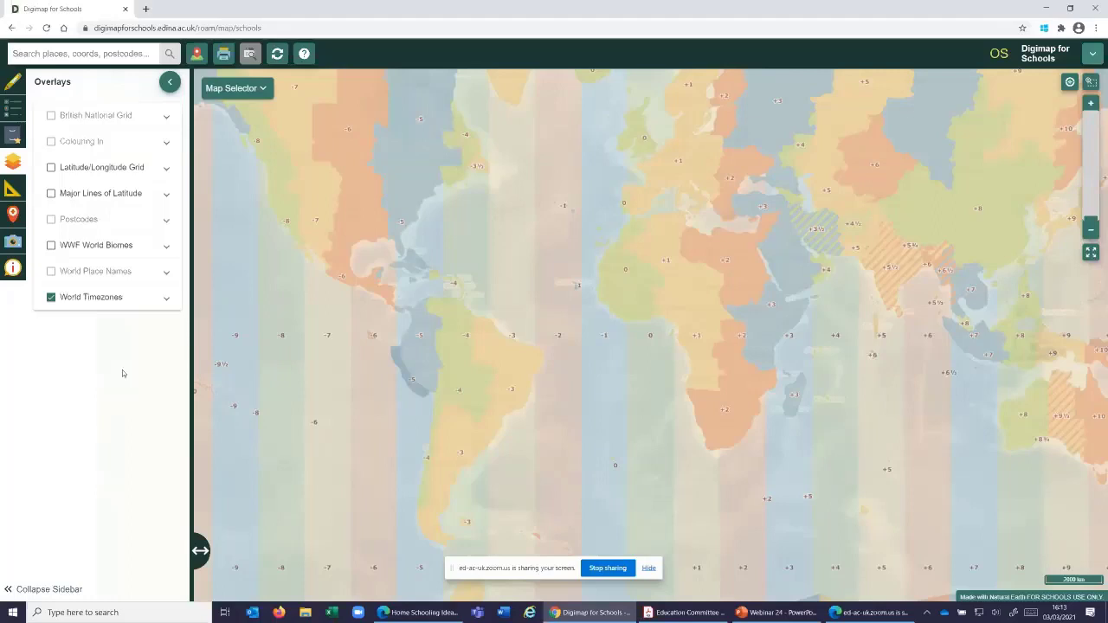
click(166, 302)
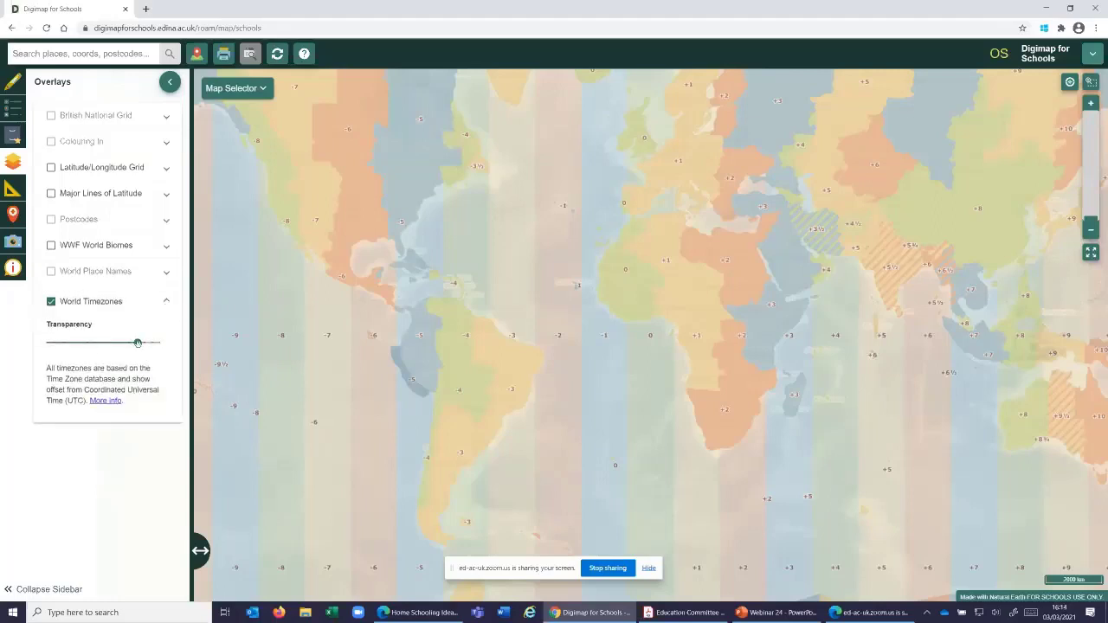
drag(138, 343, 98, 343)
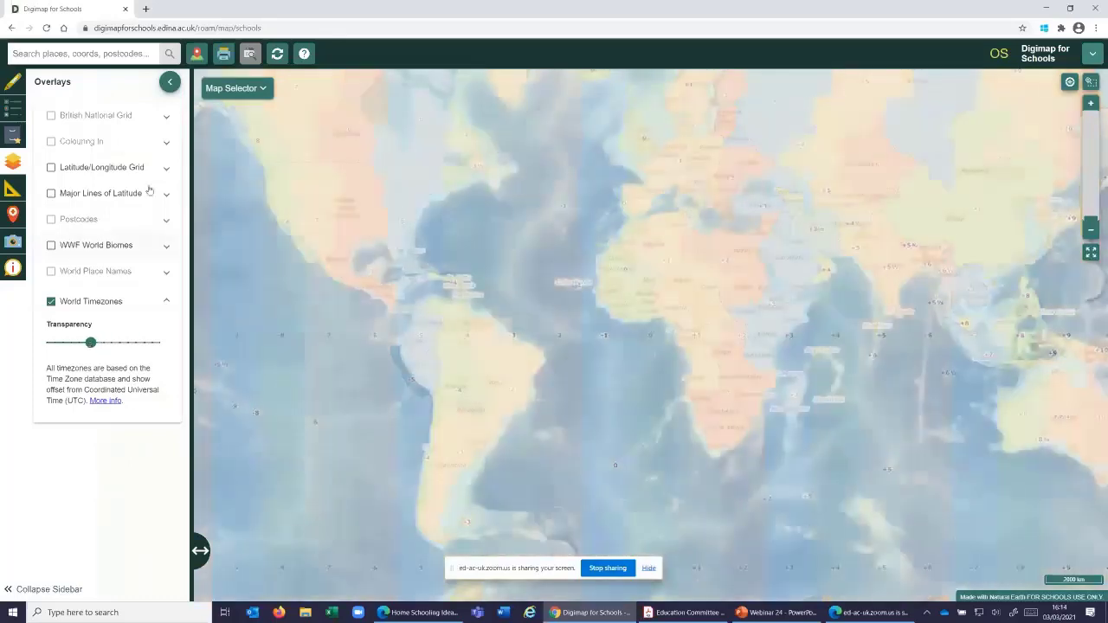
click(170, 81)
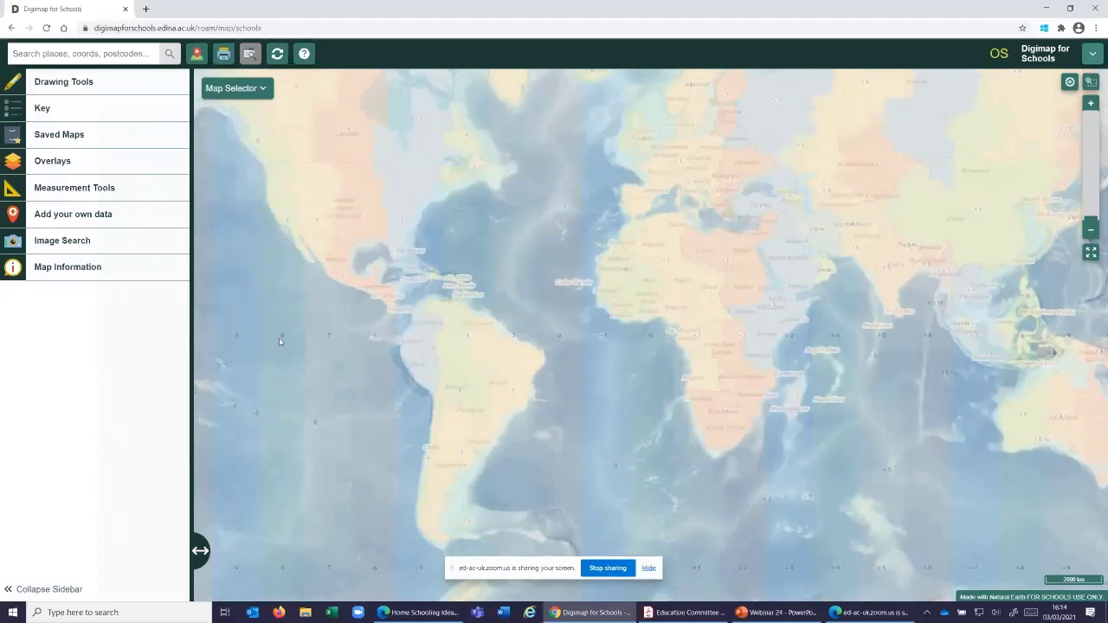
Upload Time zones.jpg as an image annotation in the Pacific Ocean west of South America.
click(28, 84)
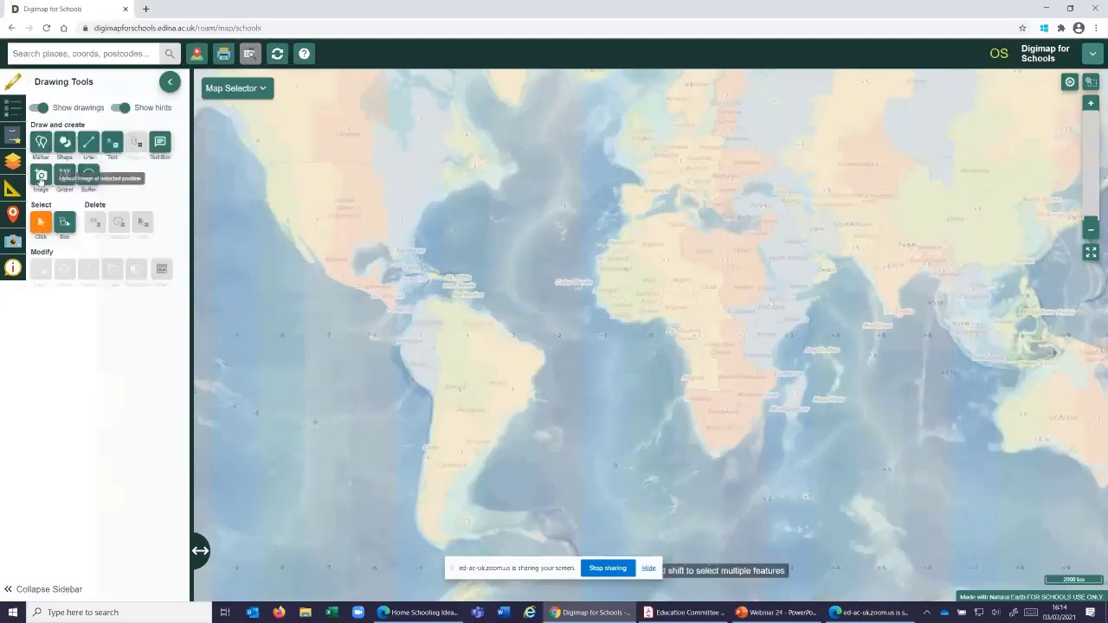
click(41, 177)
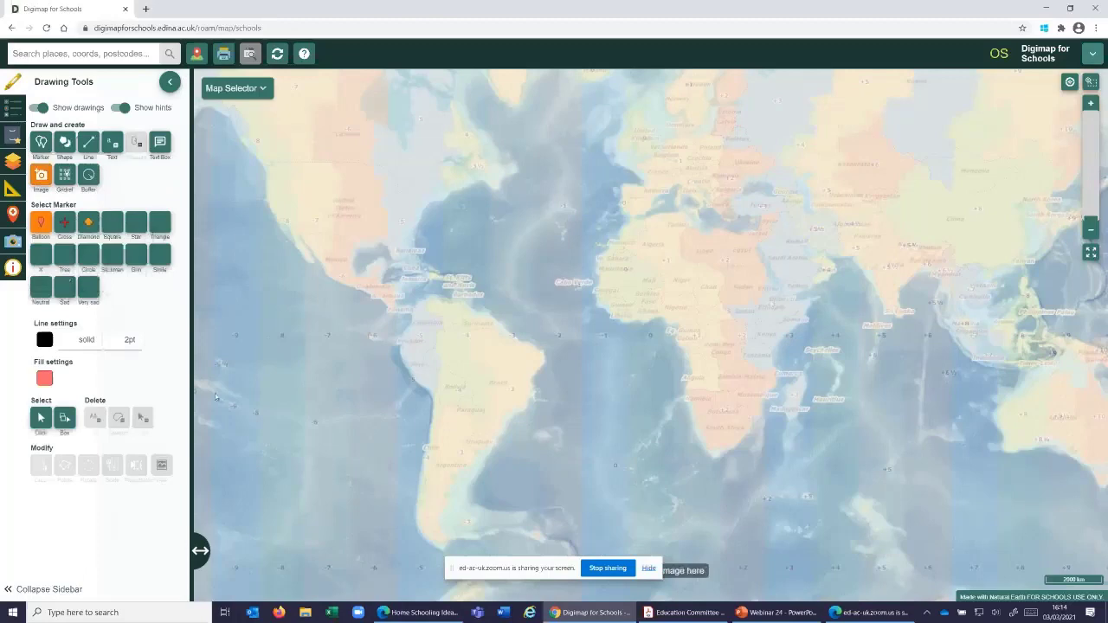
click(247, 423)
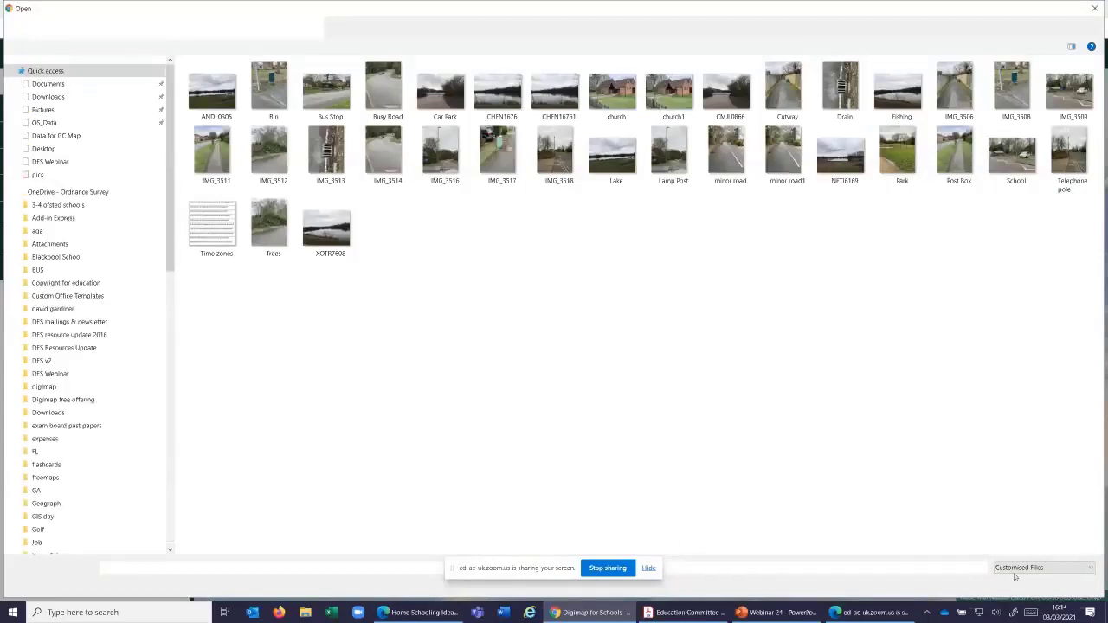
click(231, 230)
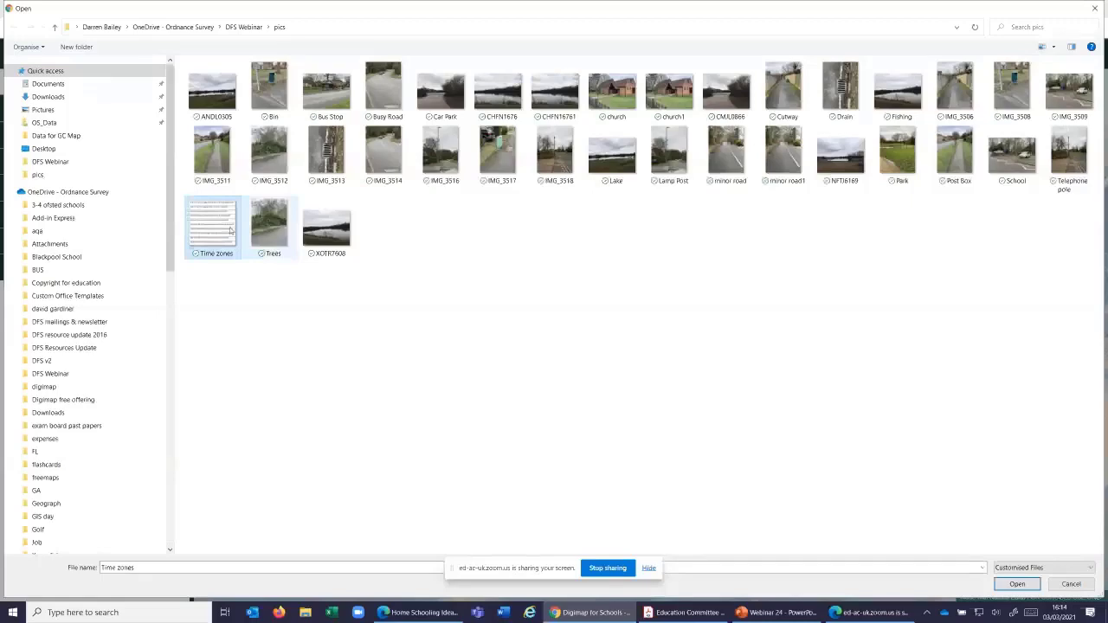
double_click(231, 231)
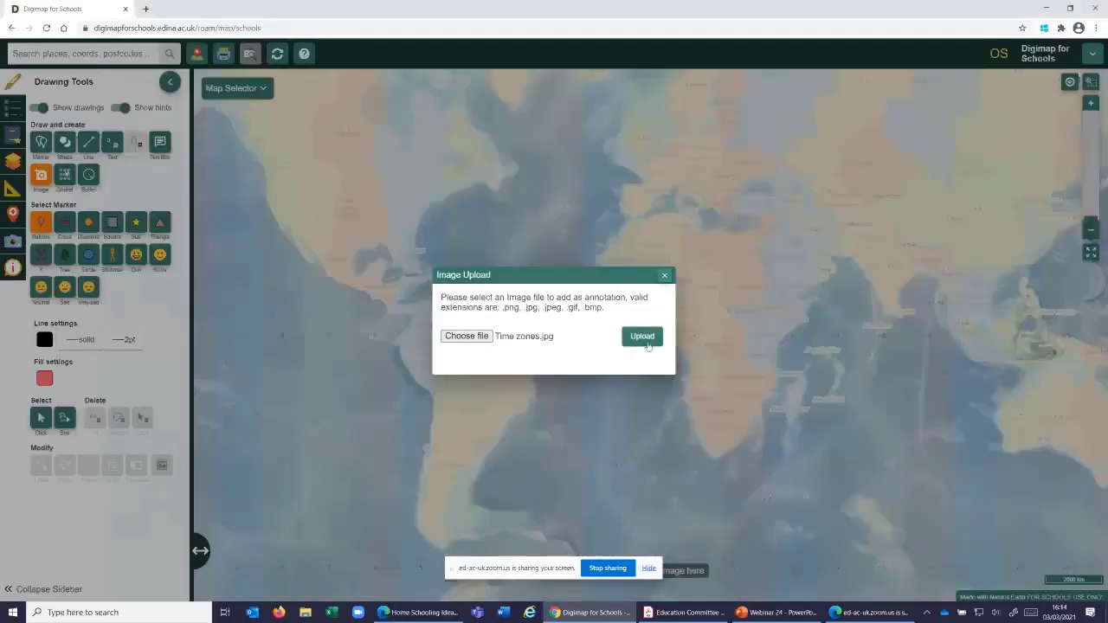
click(642, 344)
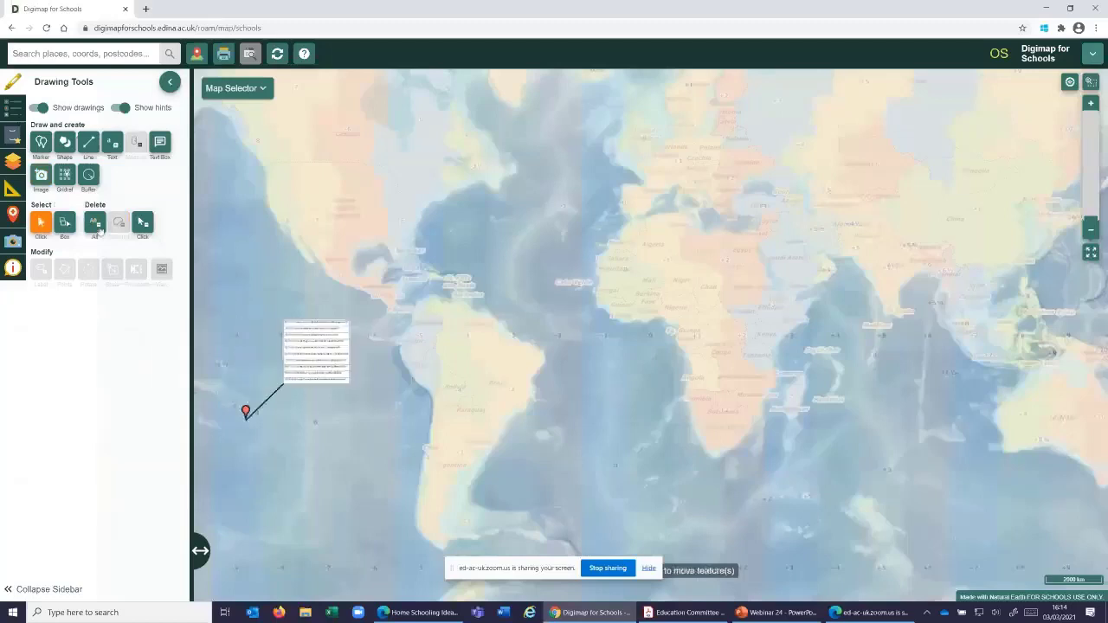
Scale up the time zone question sheet until its text is readable and move it south in the Pacific beside South America.
click(319, 339)
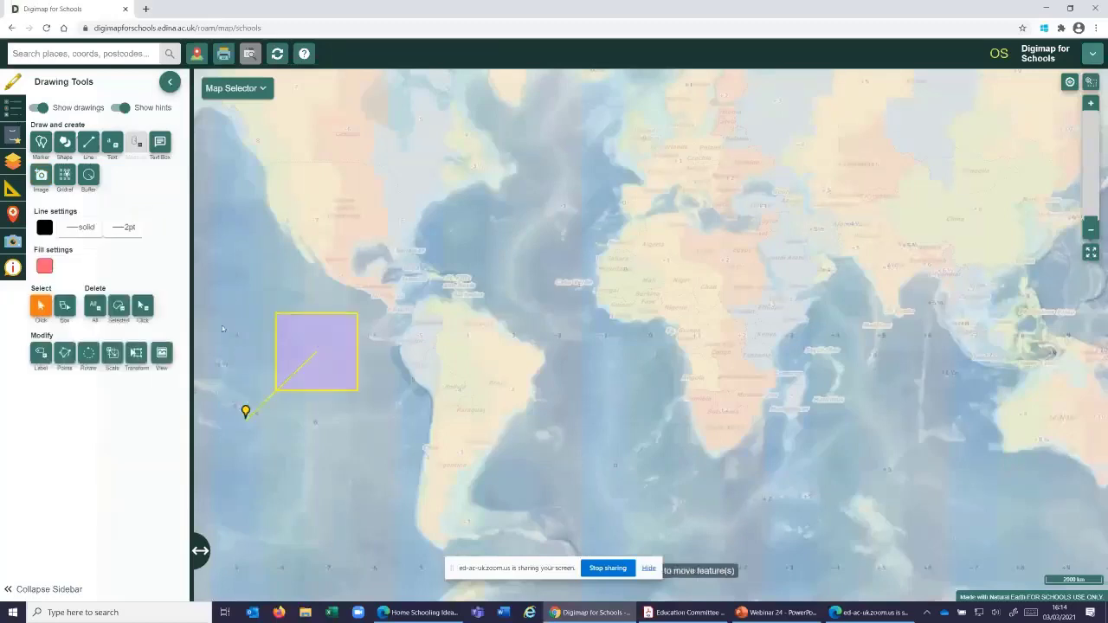
click(112, 353)
drag(357, 391, 444, 484)
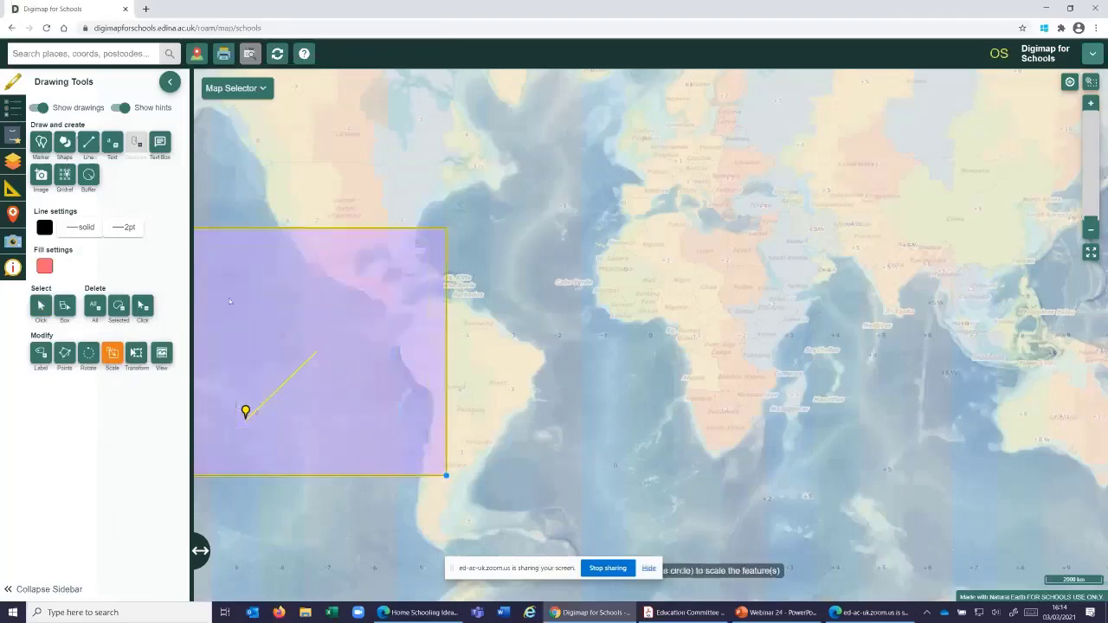
click(112, 352)
click(345, 165)
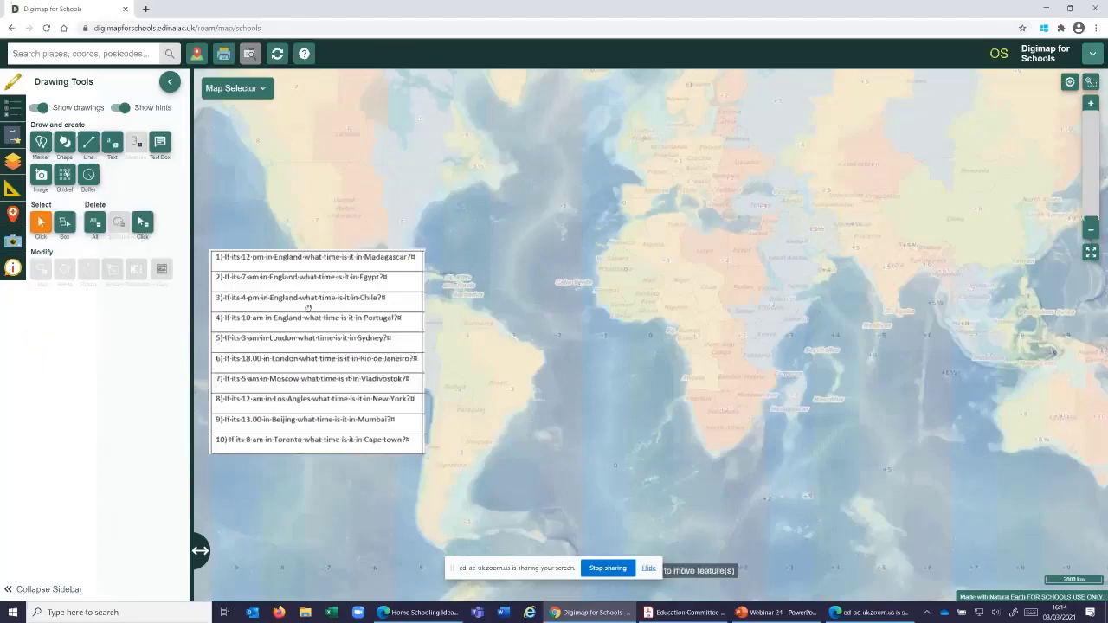
drag(324, 318, 320, 428)
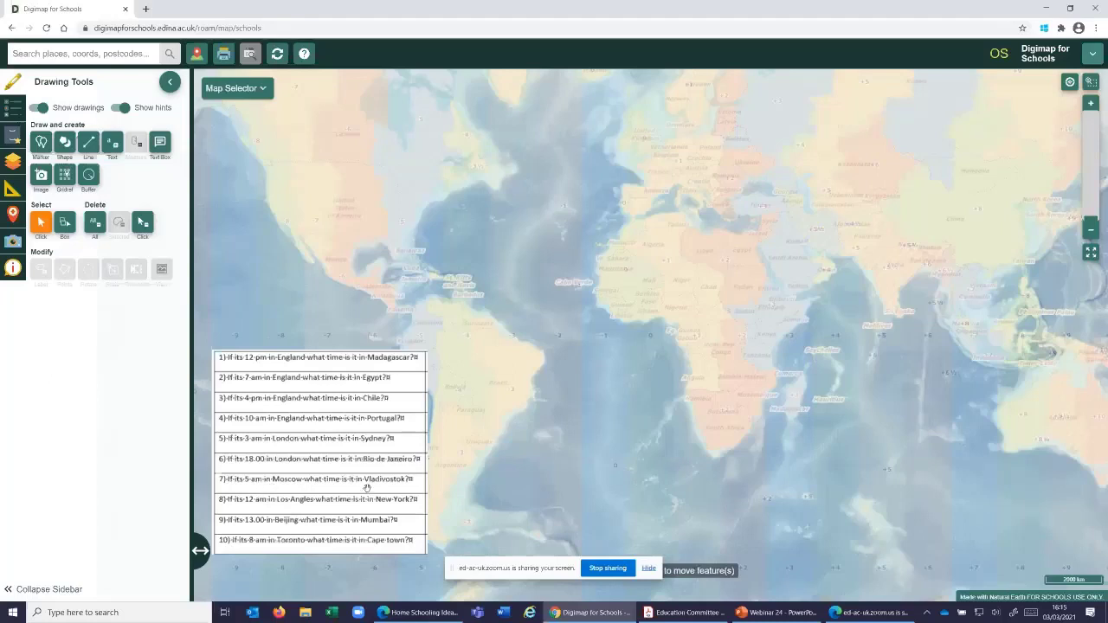
Find Moscow, Russia, among the world places and mark the city centre with a balloon marker.
click(74, 58)
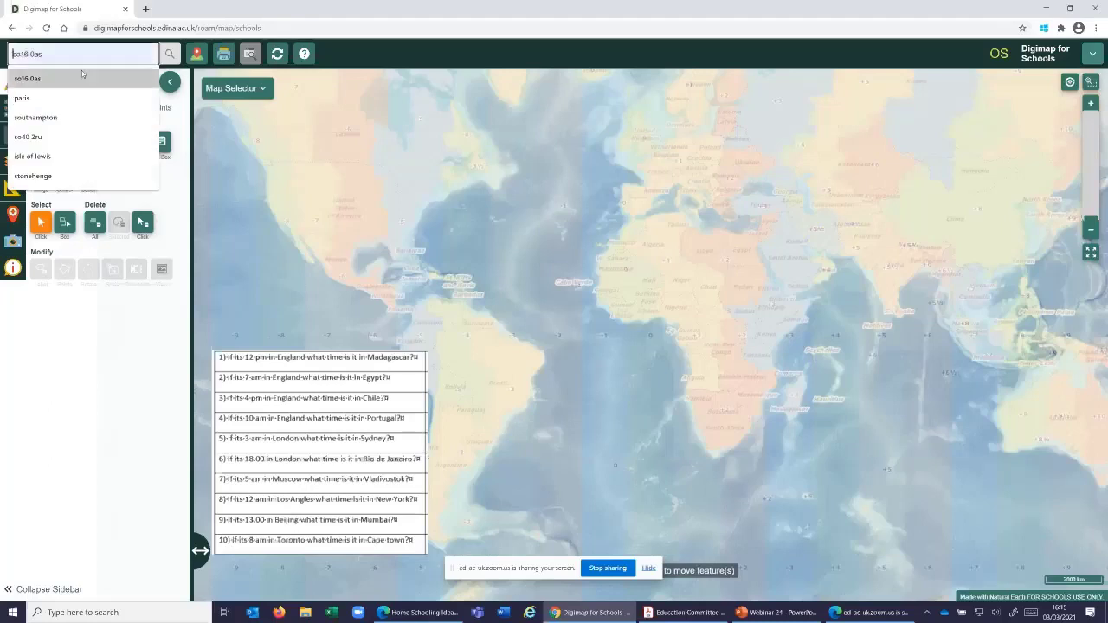
text(moscow)
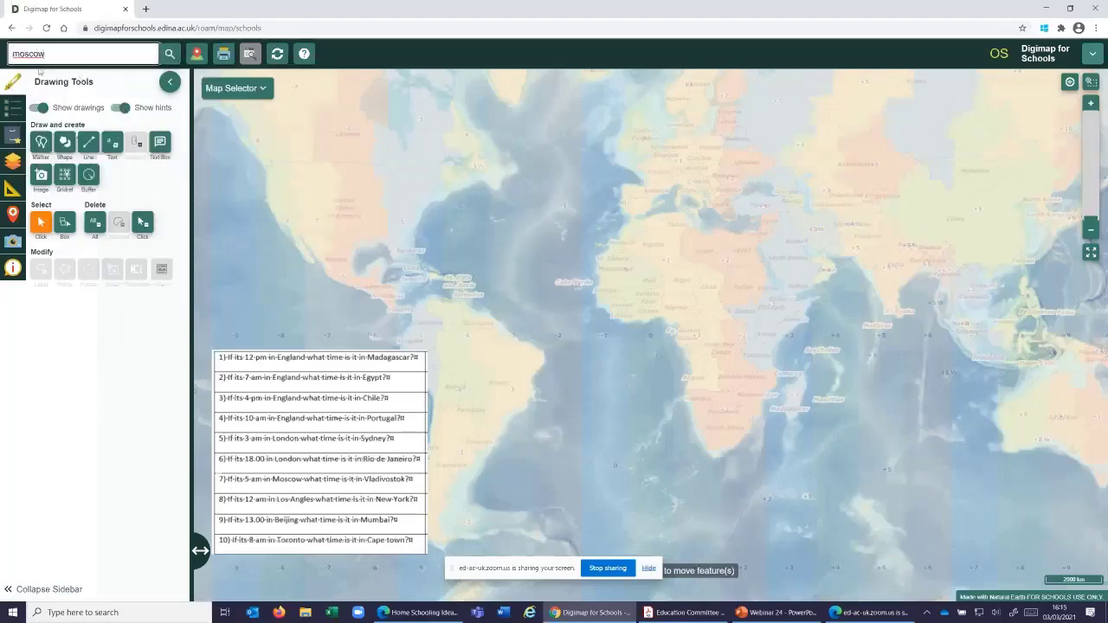
click(170, 53)
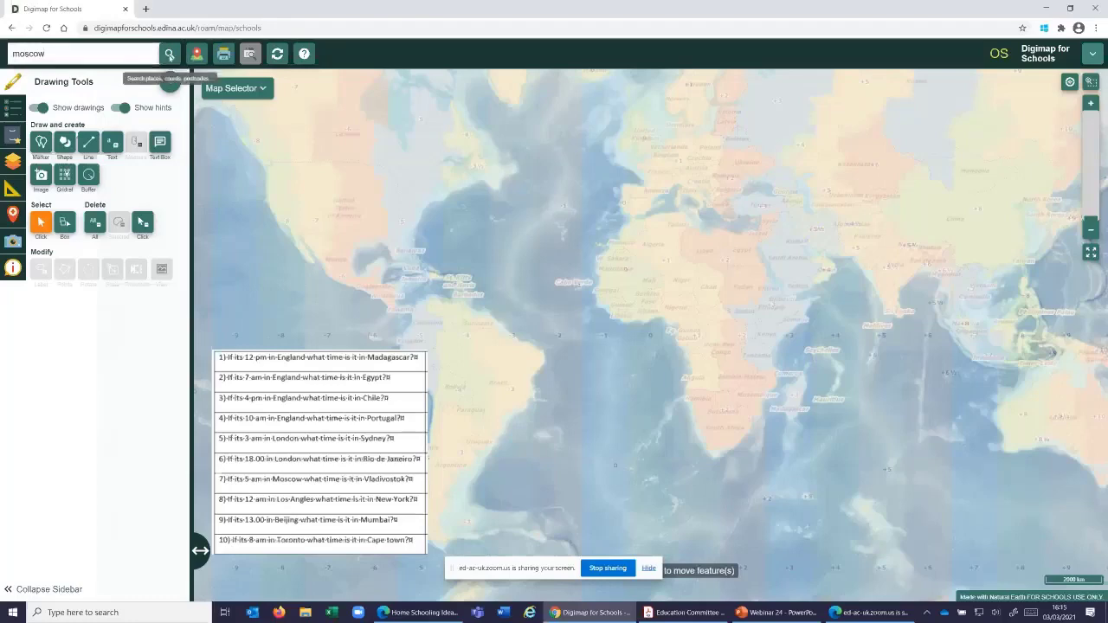
click(170, 54)
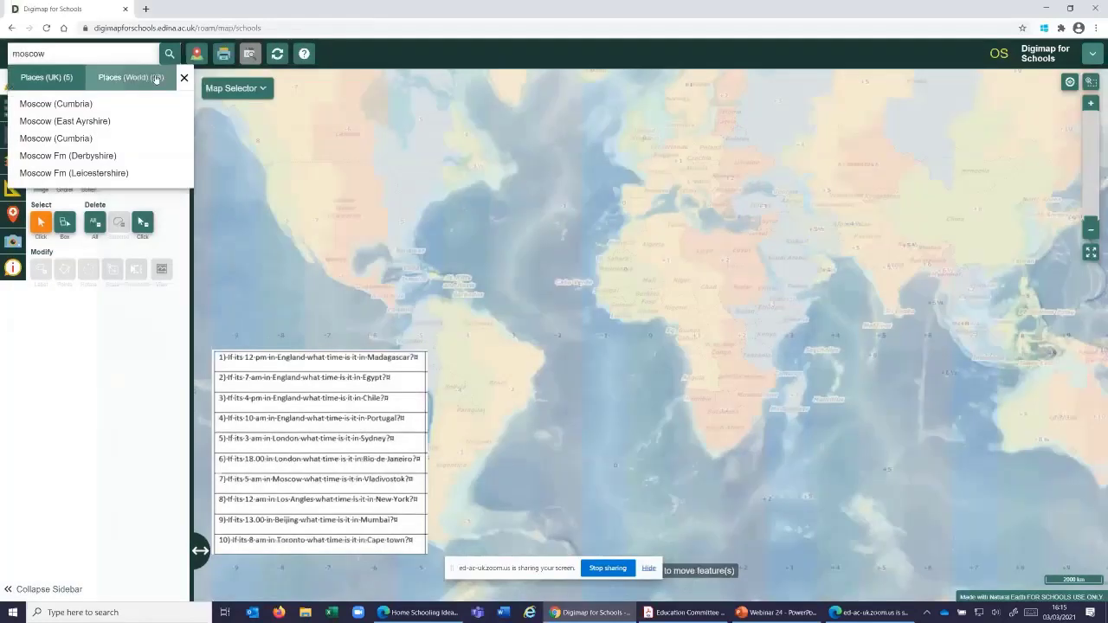
click(156, 79)
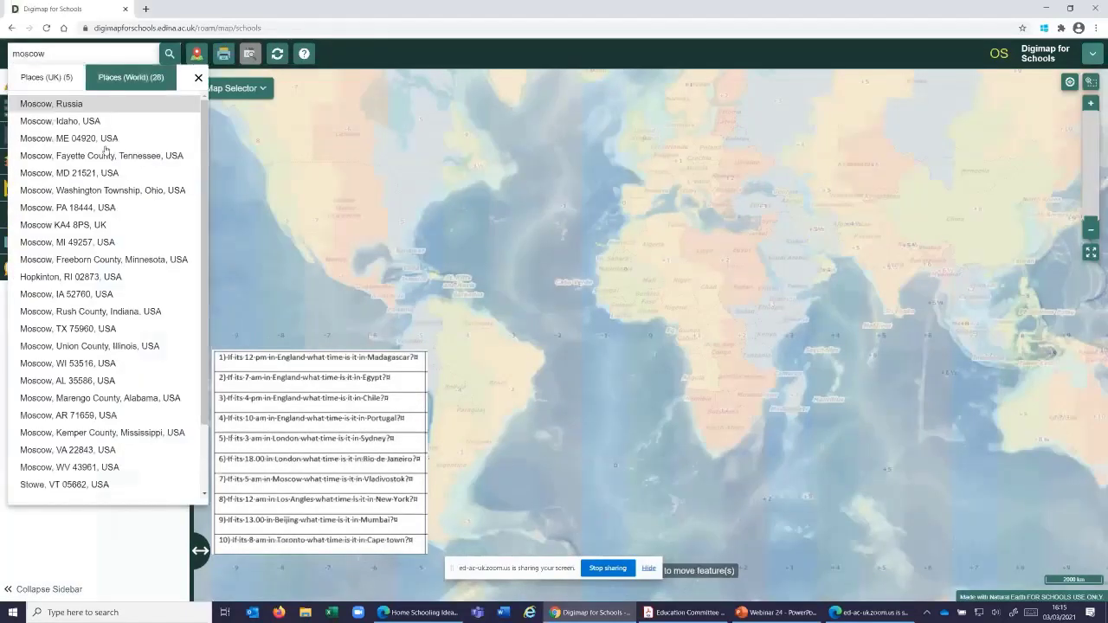
click(77, 104)
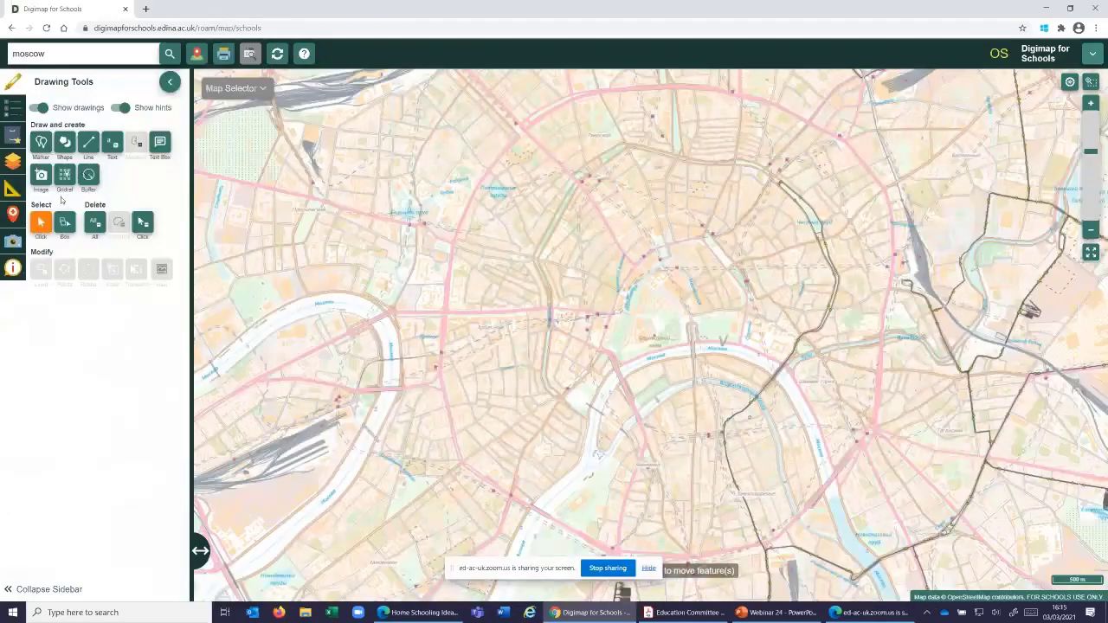
click(43, 144)
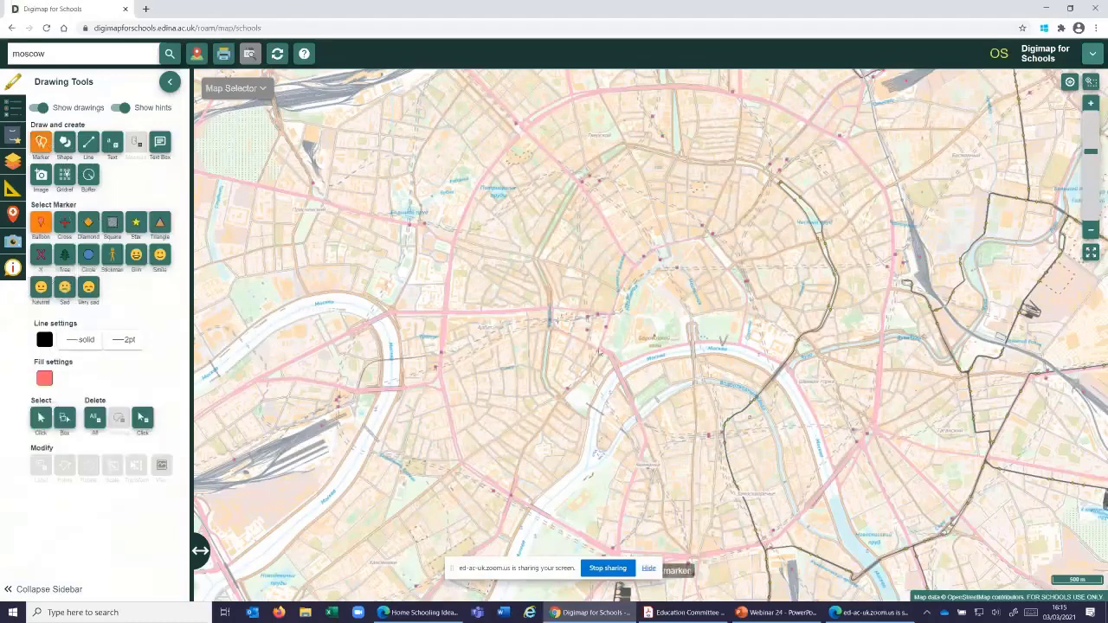
click(660, 316)
Find Vladivostok, Russia, and mark the city with a balloon marker.
click(67, 54)
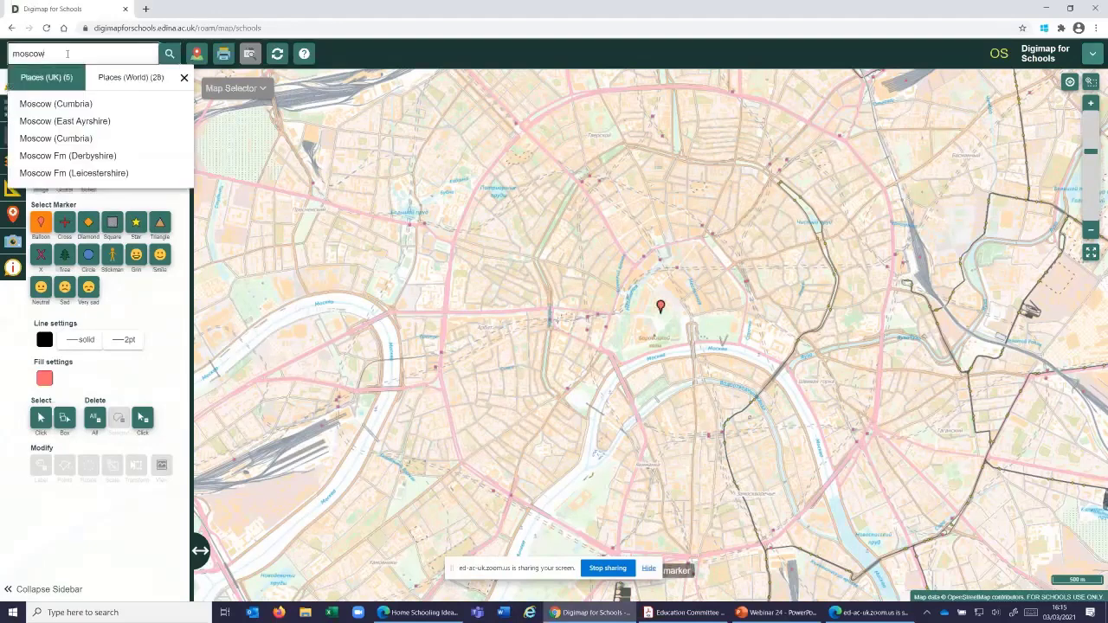
key(BackSpace)
key(BackSpace)
key(BackSpace)
key(BackSpace)
key(BackSpace)
key(BackSpace)
text(vla)
key(ctrl+a)
text(d)
key(ctrl+a)
text(ivostok)
key(Return)
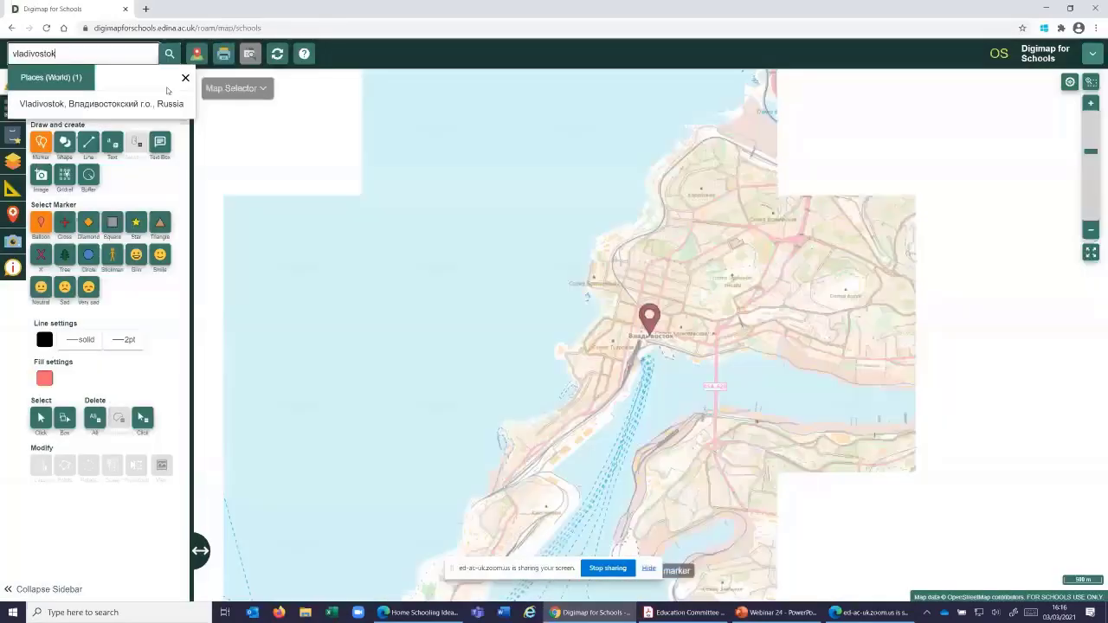
click(185, 77)
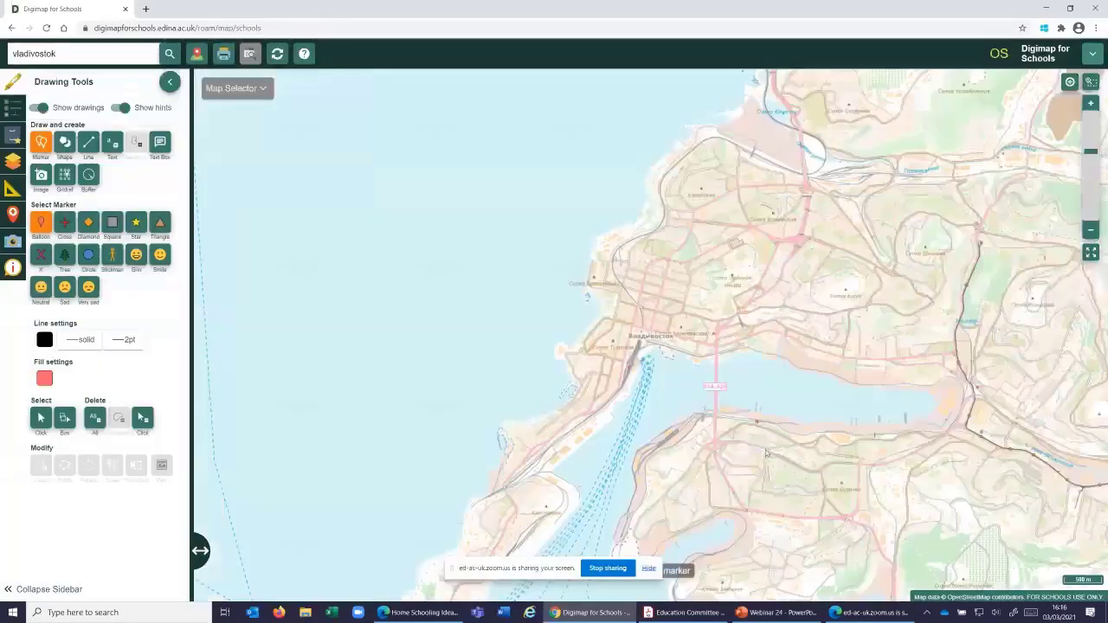
click(1090, 253)
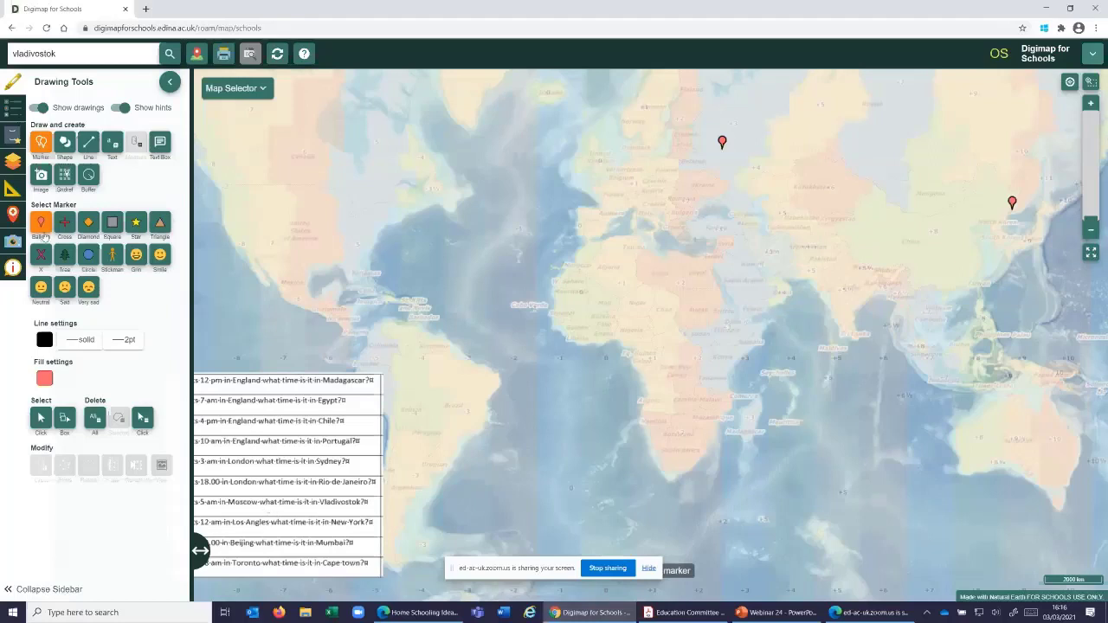
Find Toronto, ON, Canada, among the world places and mark the city with a balloon marker.
click(68, 56)
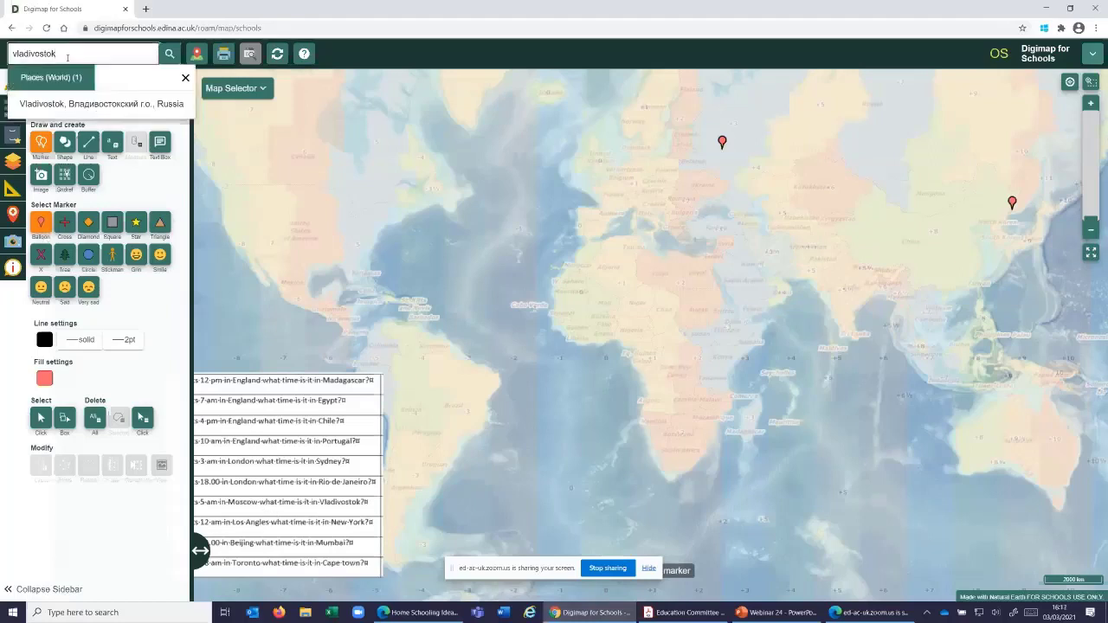
key(BackSpace)
key(BackSpace)
key(BackSpace)
key(BackSpace)
key(BackSpace)
key(BackSpace)
key(BackSpace)
key(BackSpace)
key(BackSpace)
key(BackSpace)
key(BackSpace)
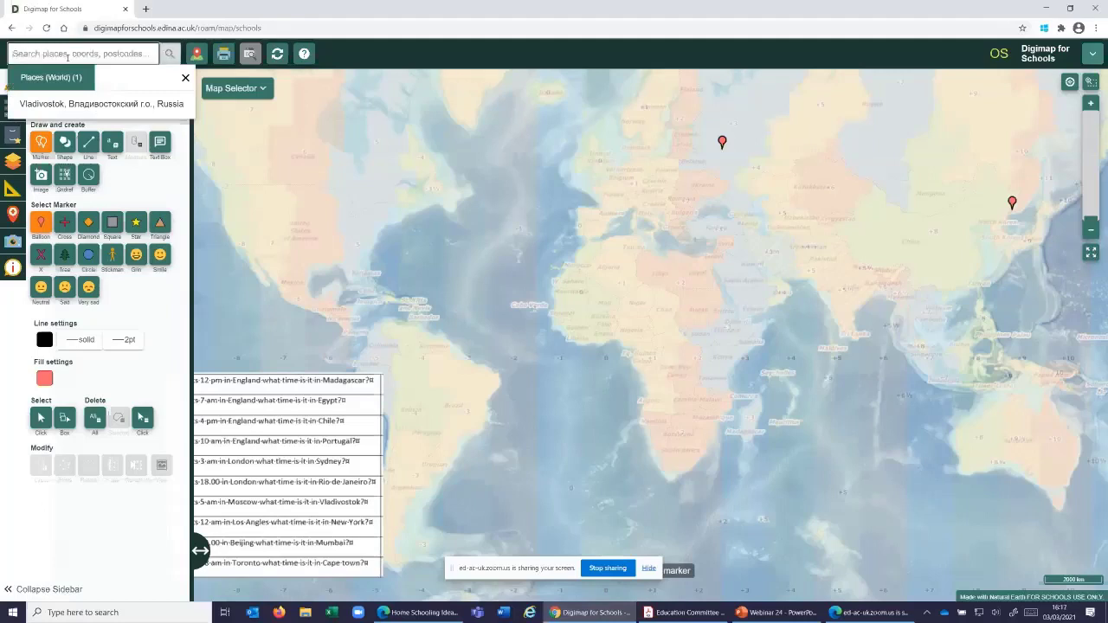
text(torontor)
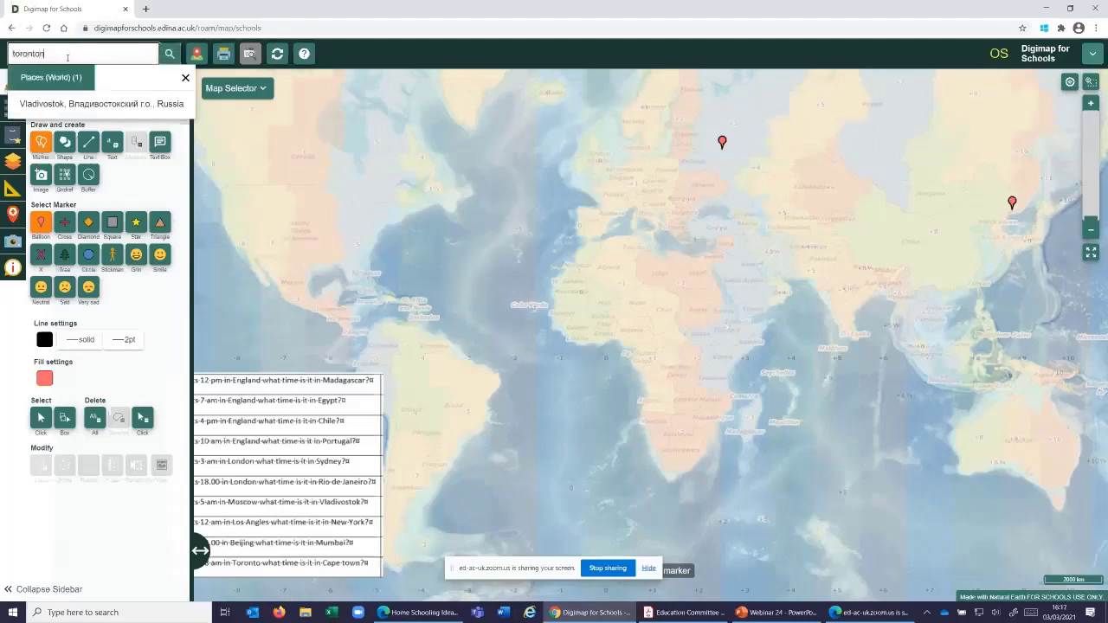
key(BackSpace)
key(Return)
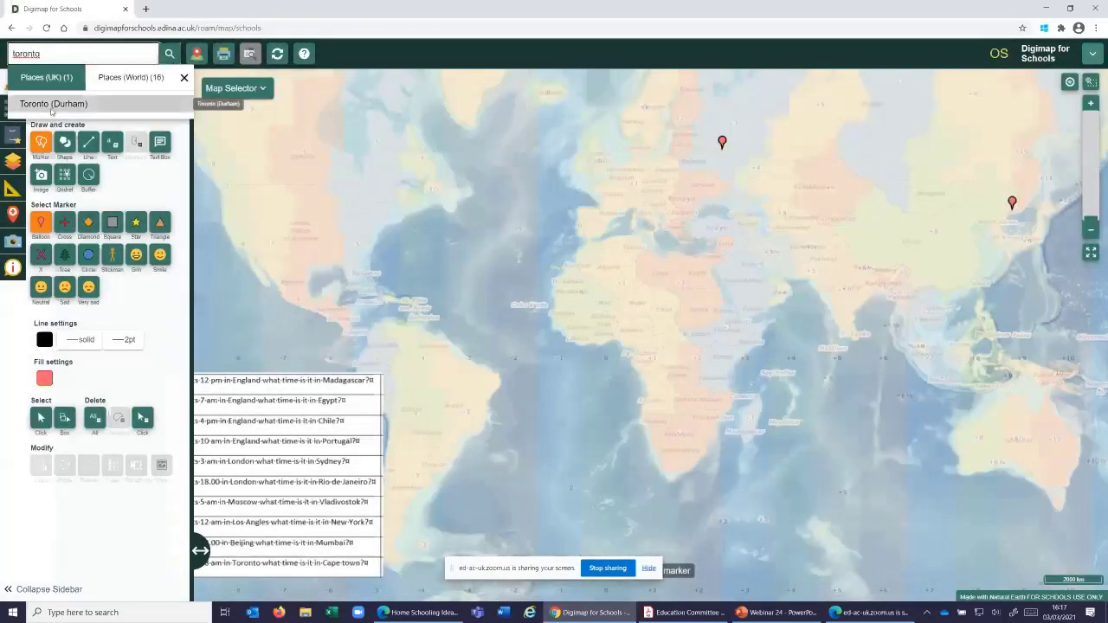
click(109, 80)
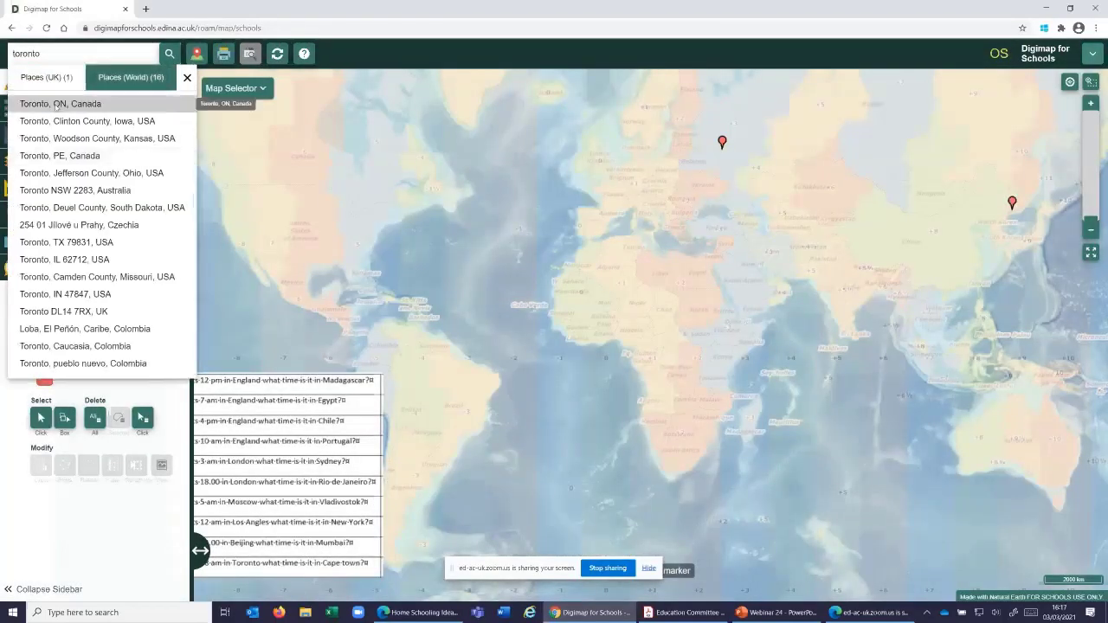
click(56, 104)
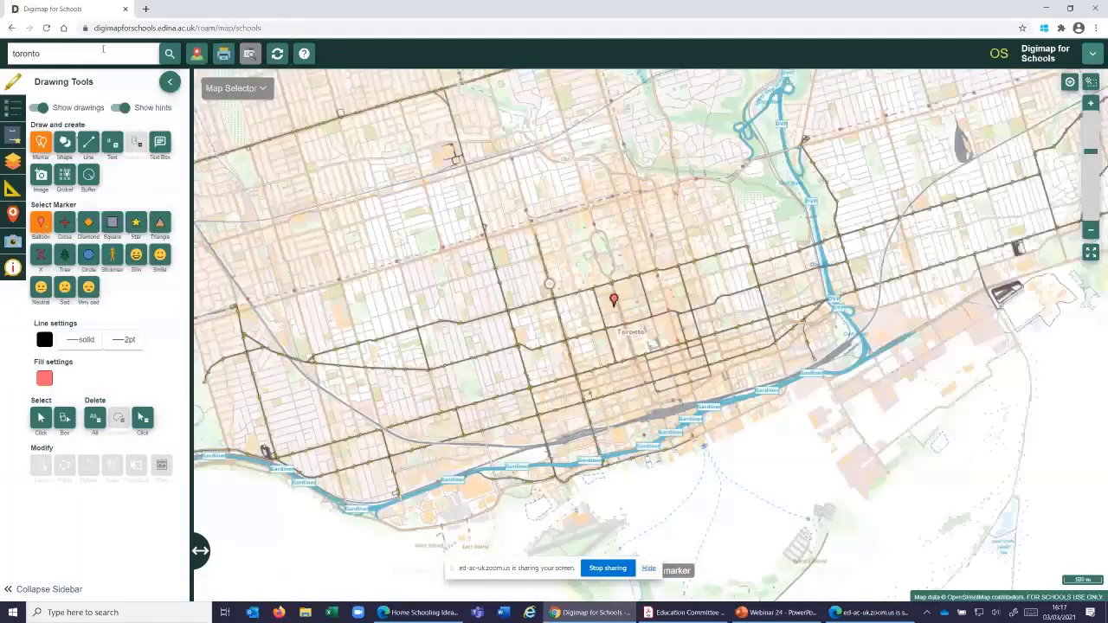
Find Cape Town, mark it with a balloon marker, and show the whole world map with all the markers.
double_click(78, 58)
text(ca)
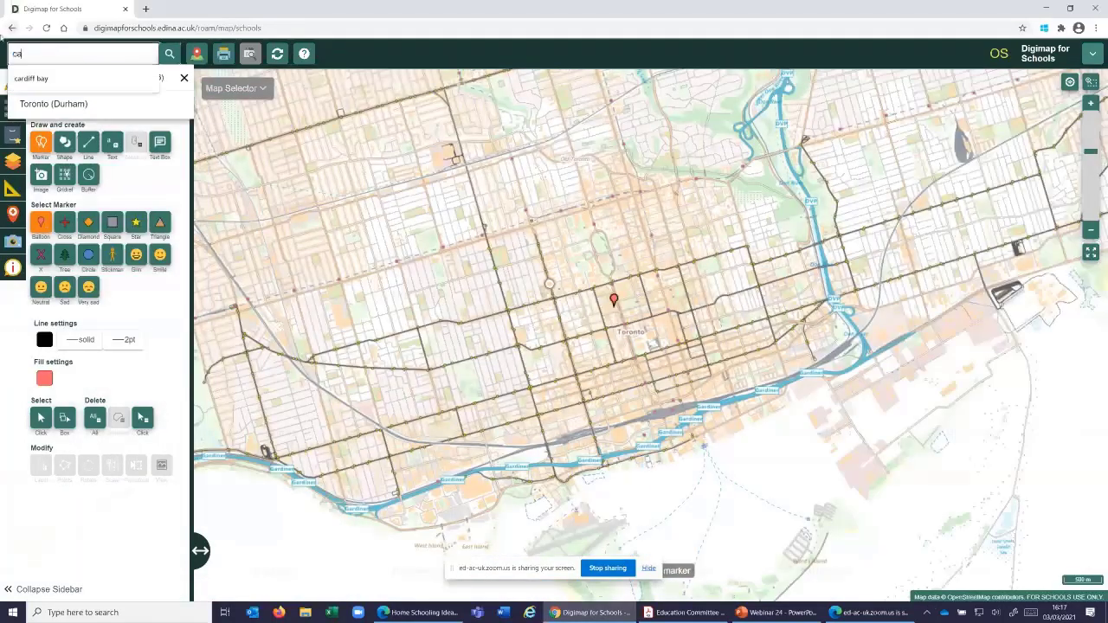
text(pe town)
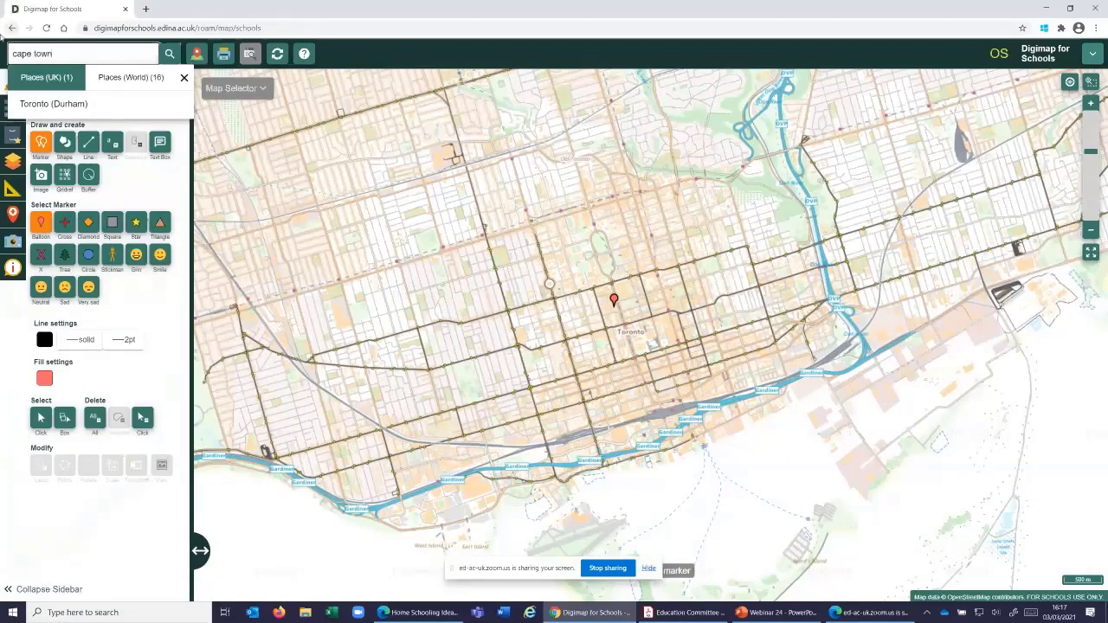
click(126, 77)
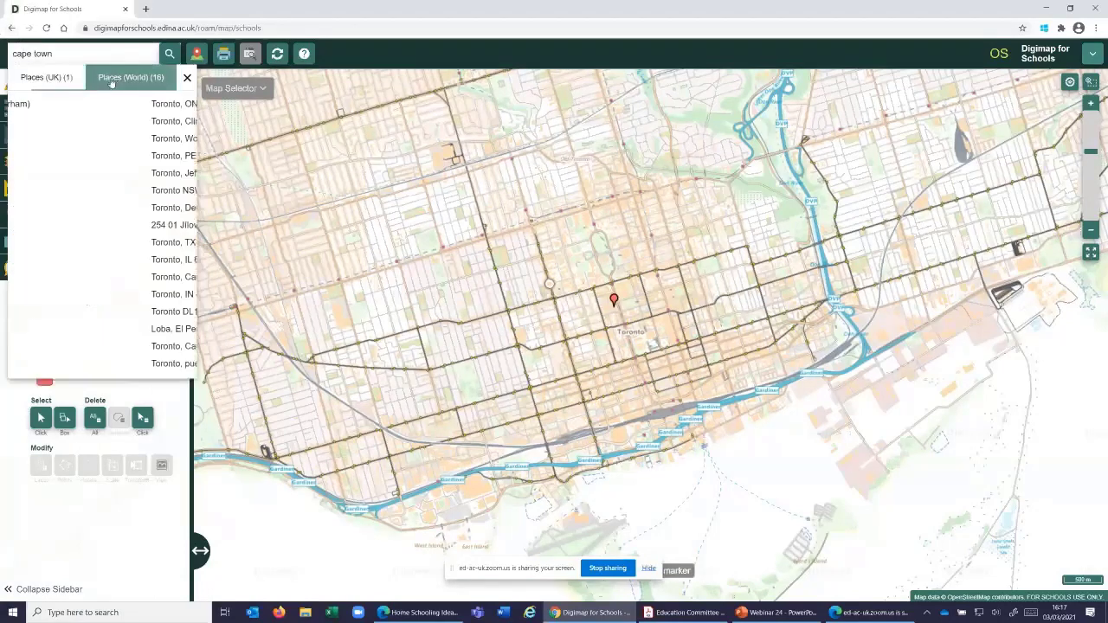
click(172, 53)
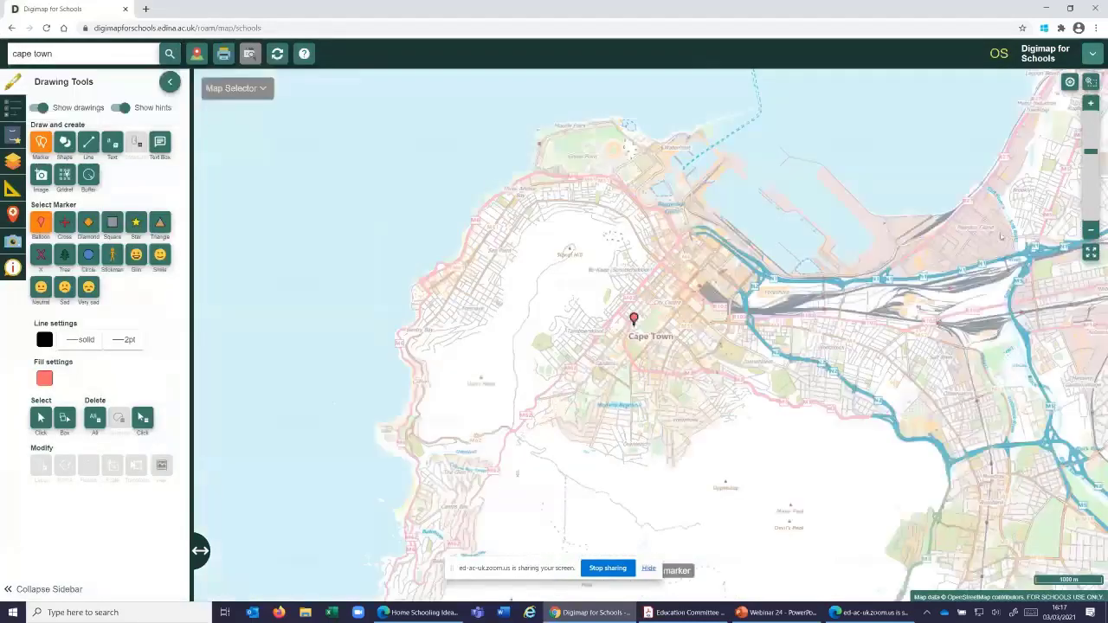
click(1091, 251)
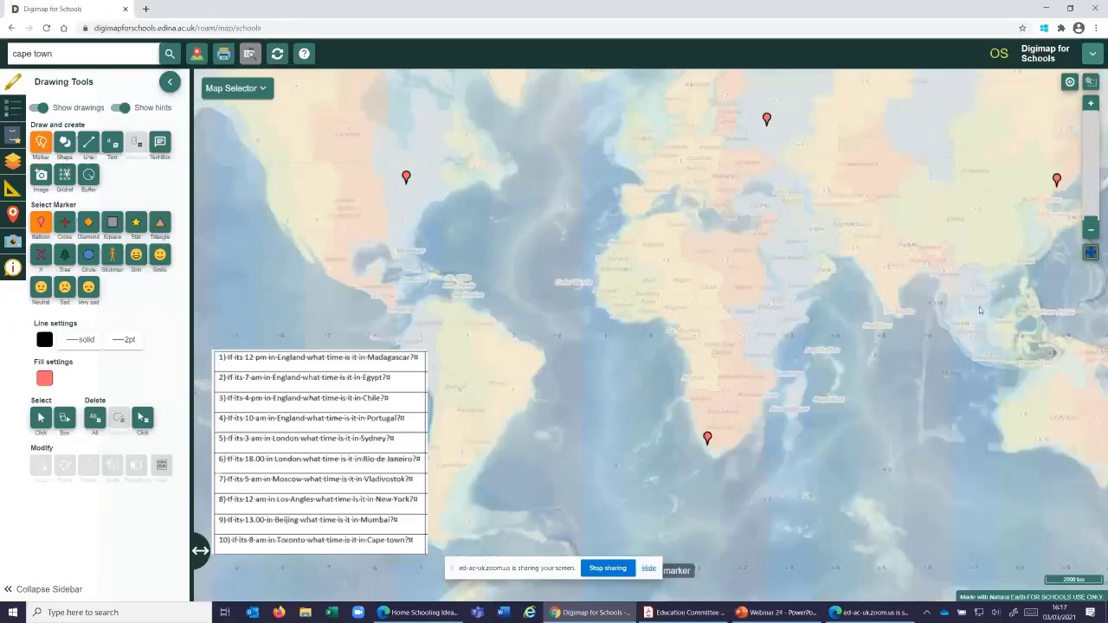
Measure the straight-line distance from the Toronto marker to the Cape Town marker.
click(170, 81)
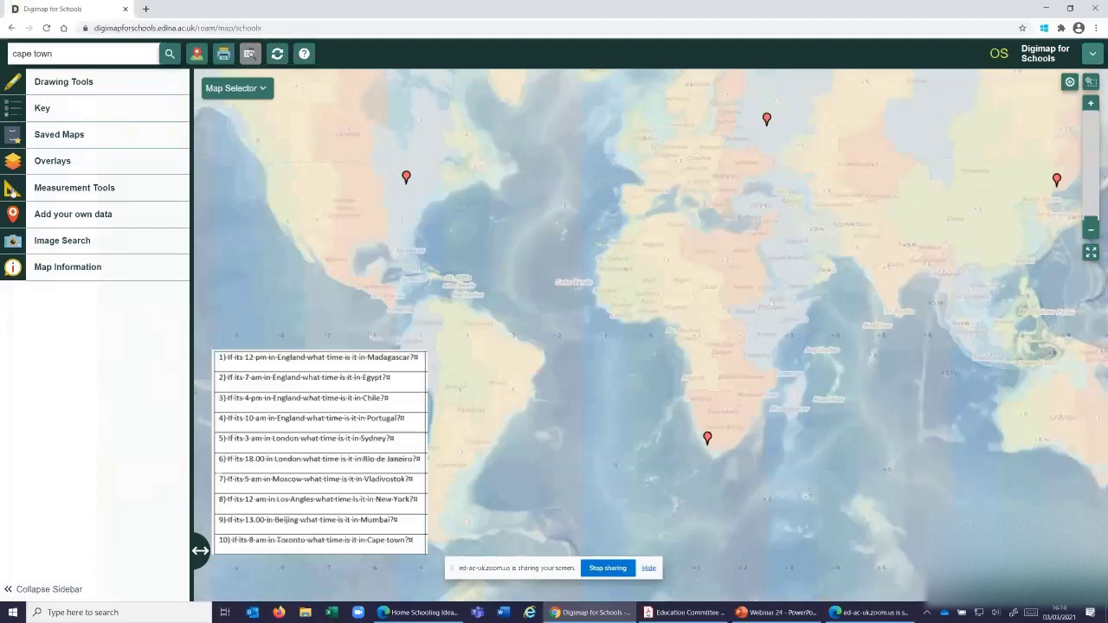
click(14, 193)
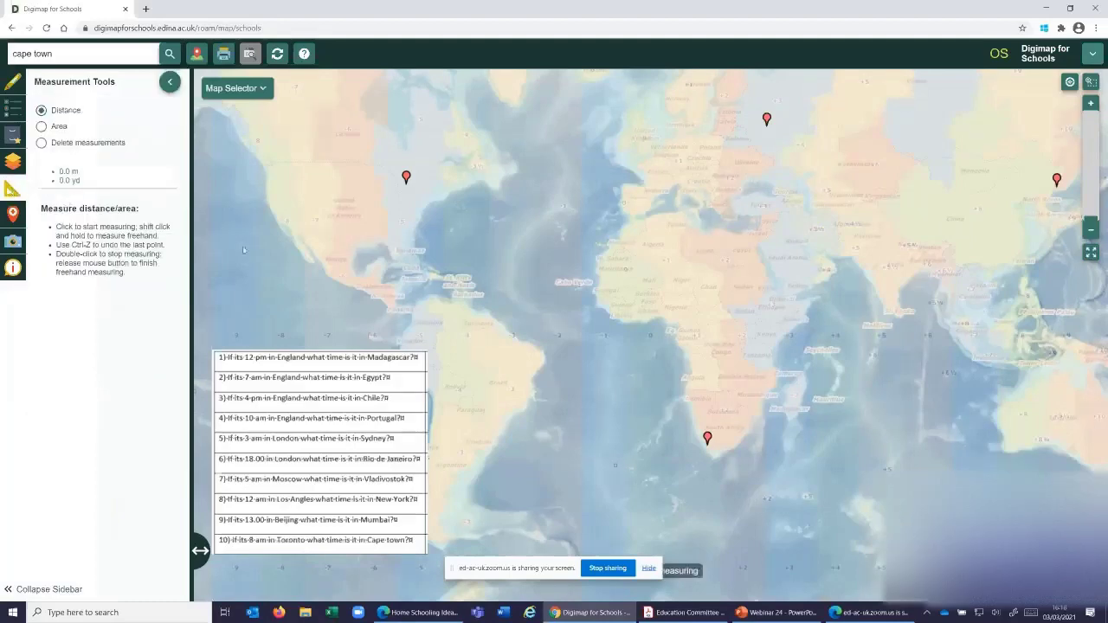
click(407, 179)
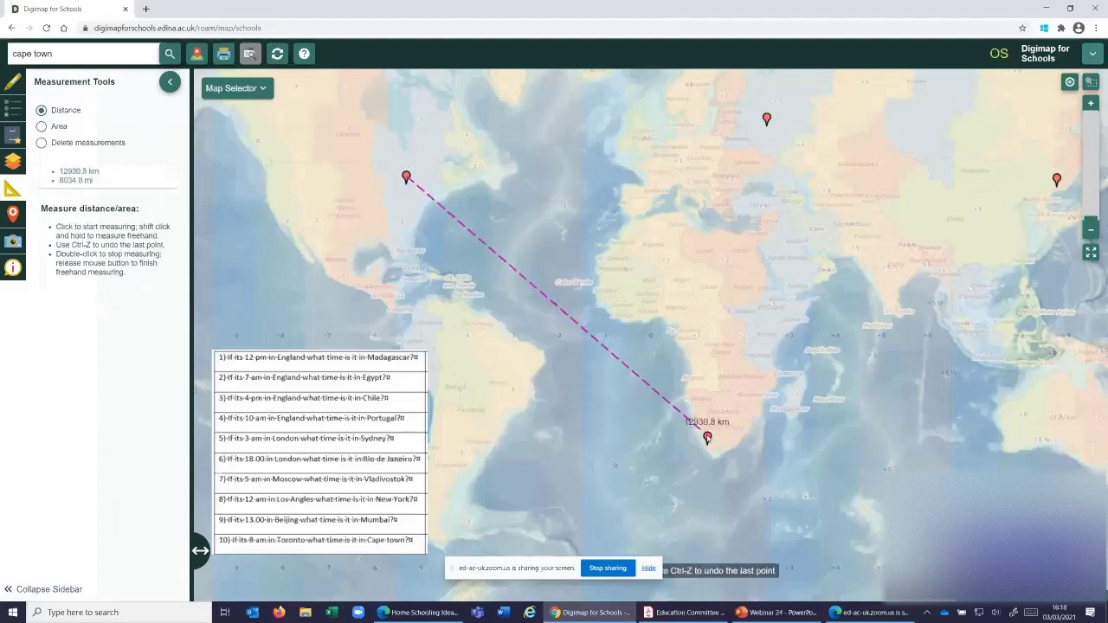
double_click(707, 437)
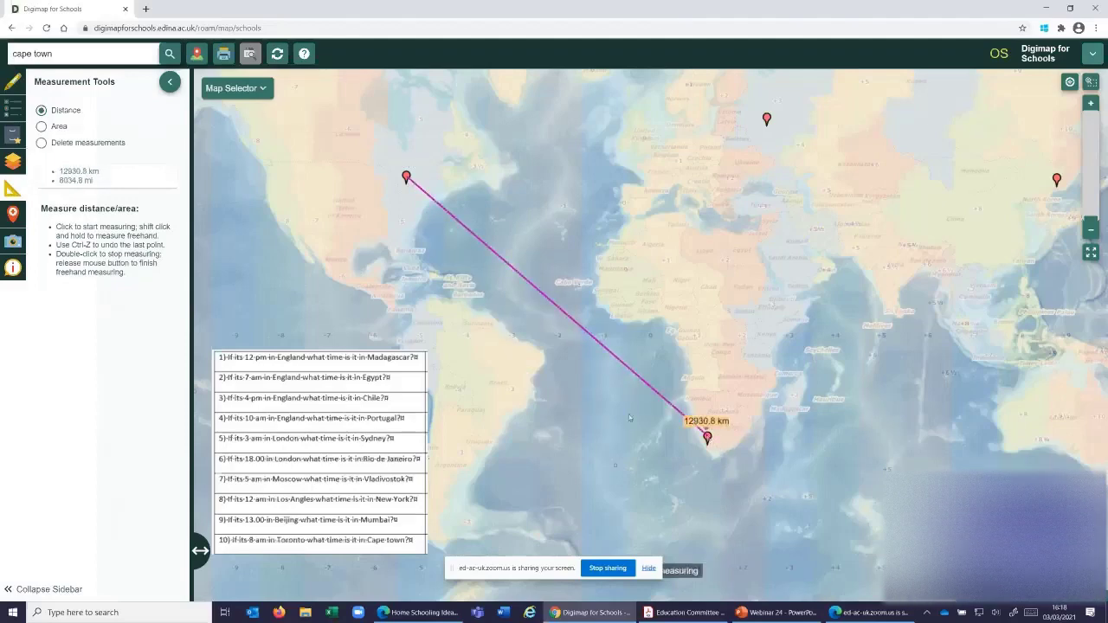
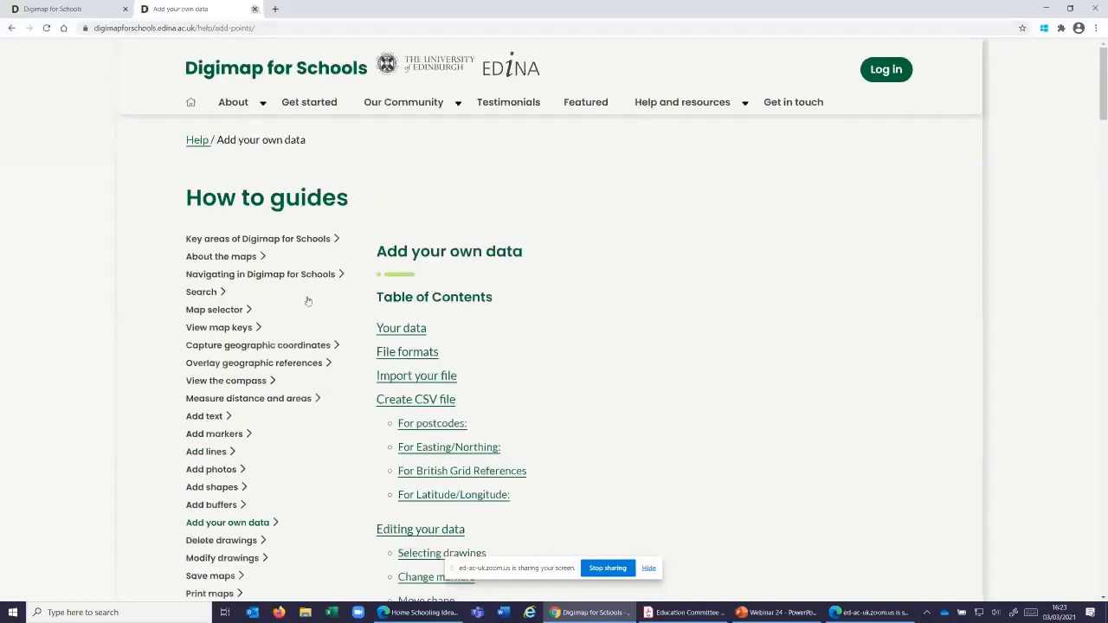
Close the help guide and load the saved map Sound Levels Aerial from the Primary folder of Demo Maps.
key(ctrl+w)
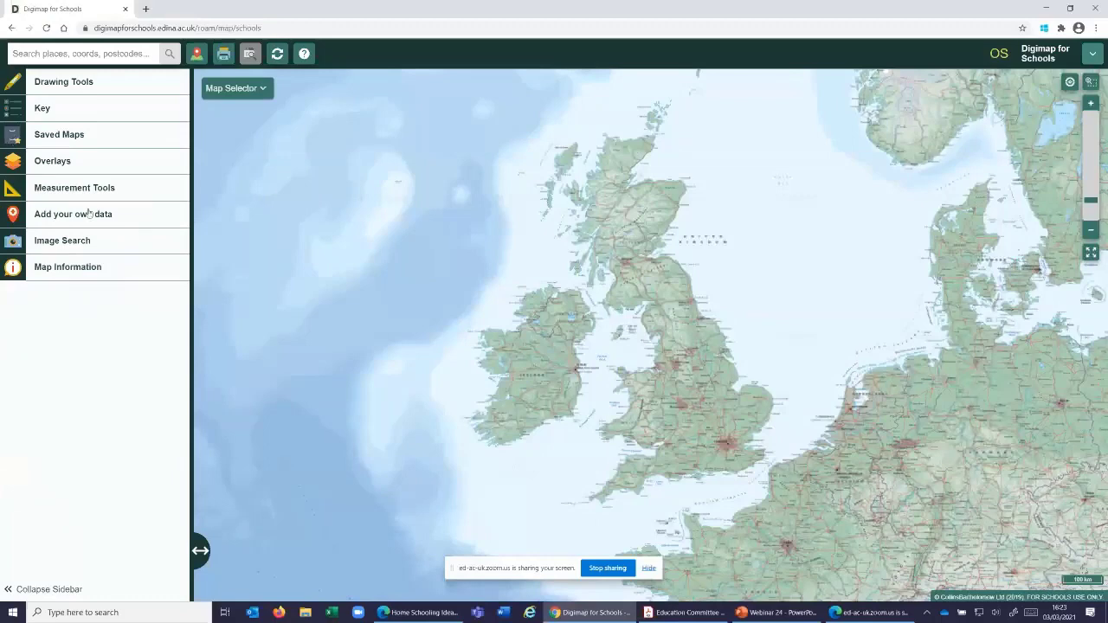
click(59, 134)
click(35, 142)
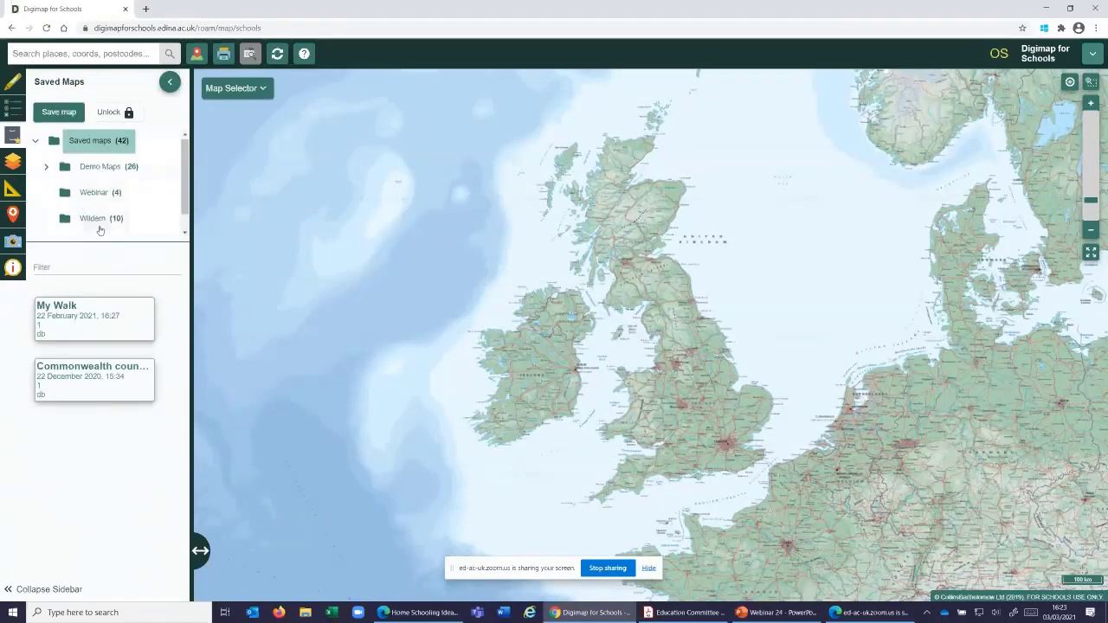
scroll(103, 227, down, 1)
scroll(109, 226, up, 1)
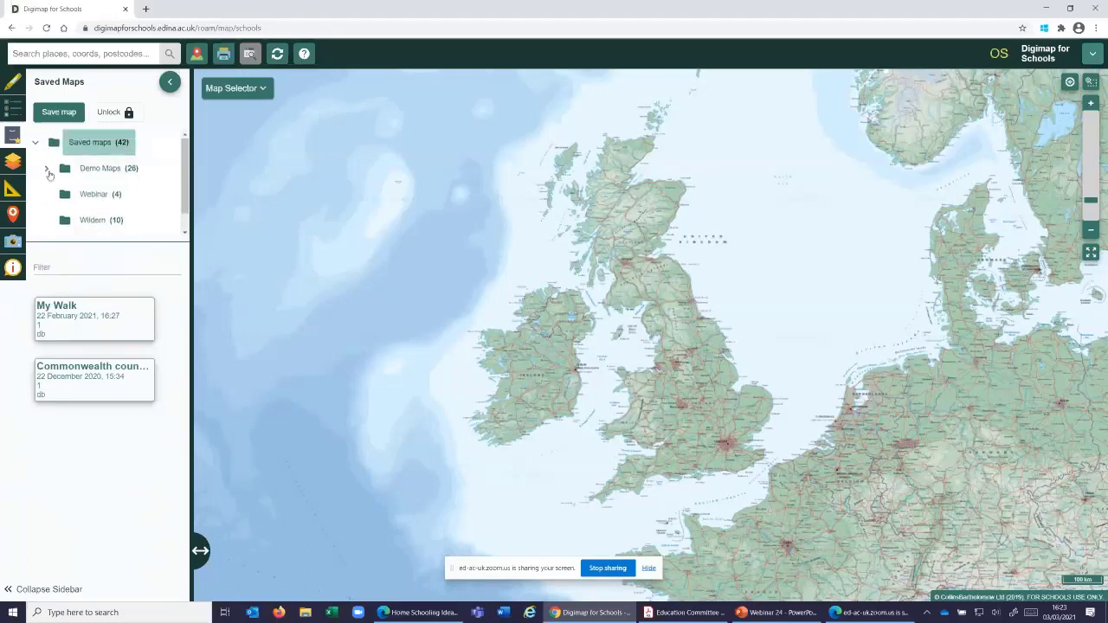
click(45, 168)
click(103, 194)
scroll(150, 337, down, 2)
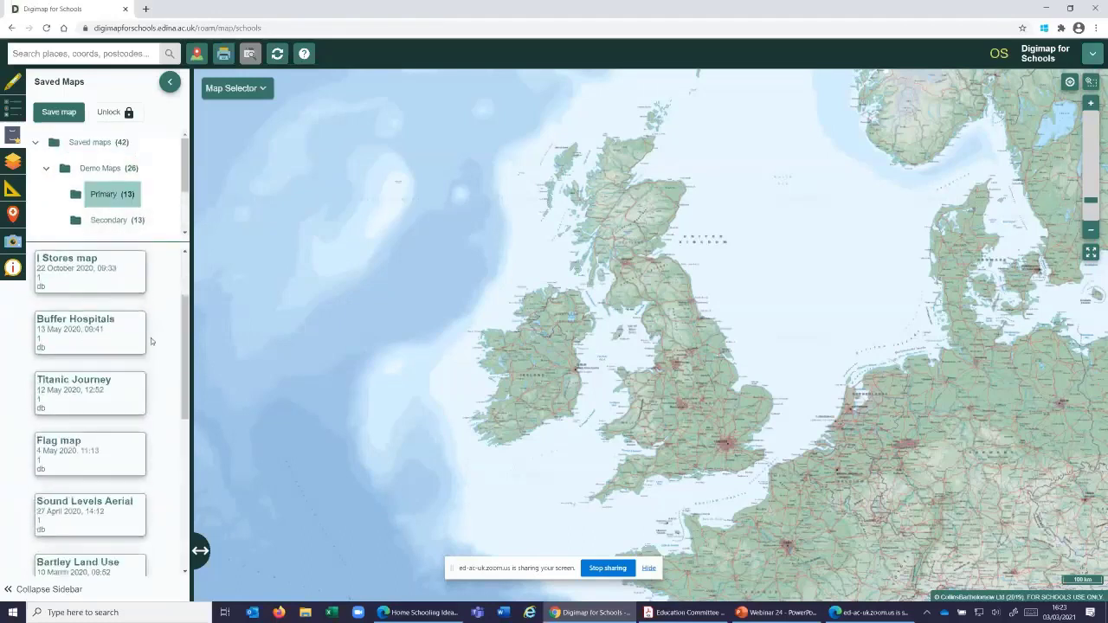
scroll(151, 337, down, 2)
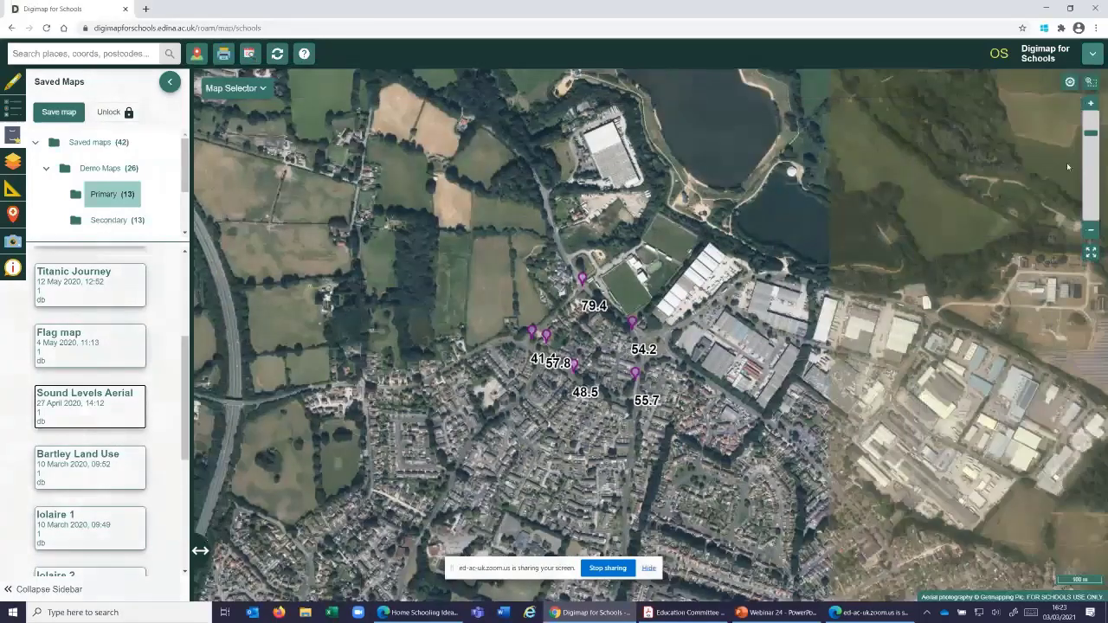
click(1090, 104)
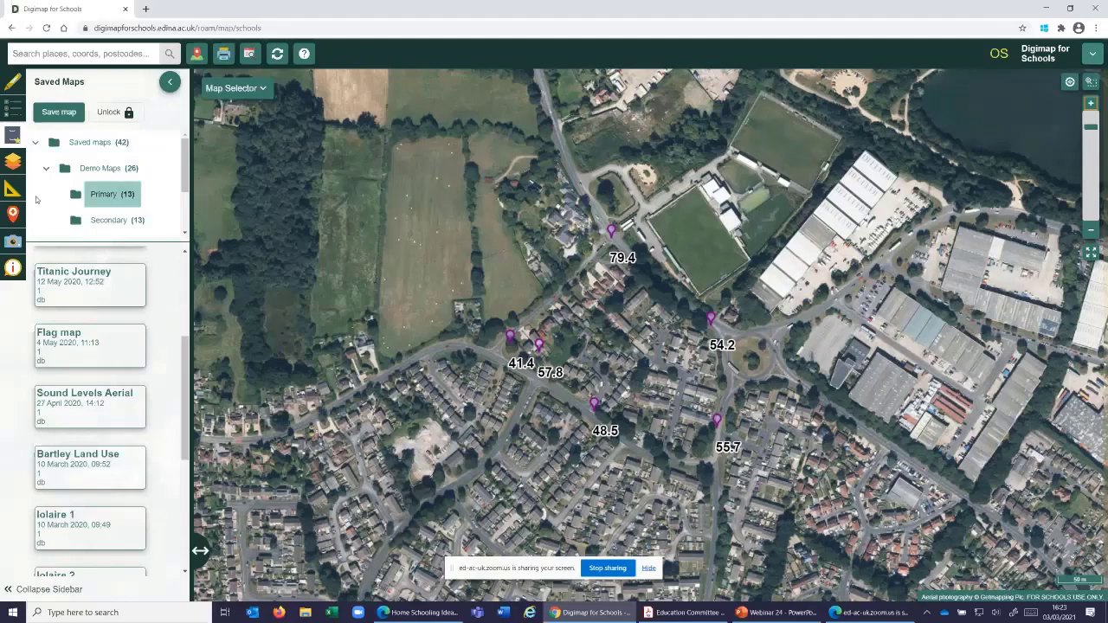
Review the file upload options for adding own data points and return to the saved Primary maps.
click(16, 214)
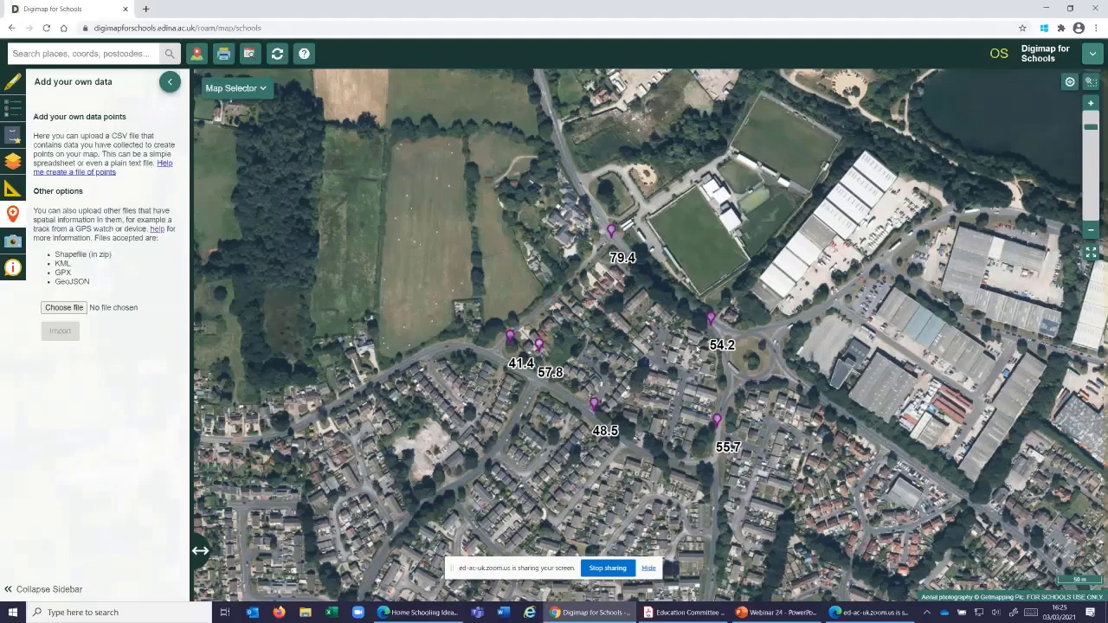
click(17, 141)
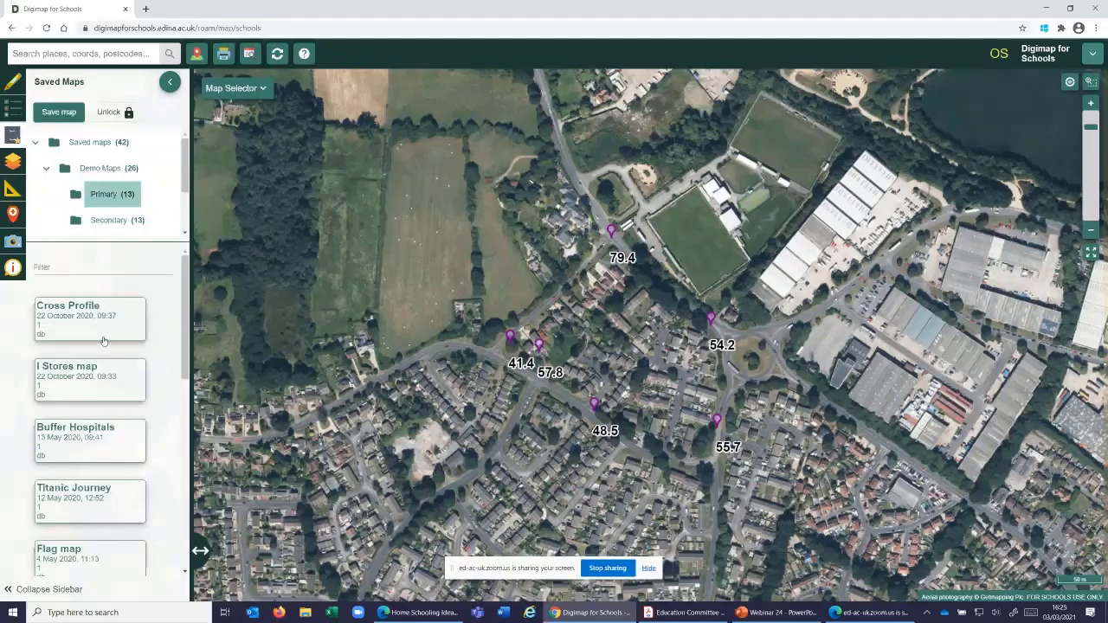
Load the saved map Avon Beach CSV from the Secondary folder of Demo Maps.
click(102, 223)
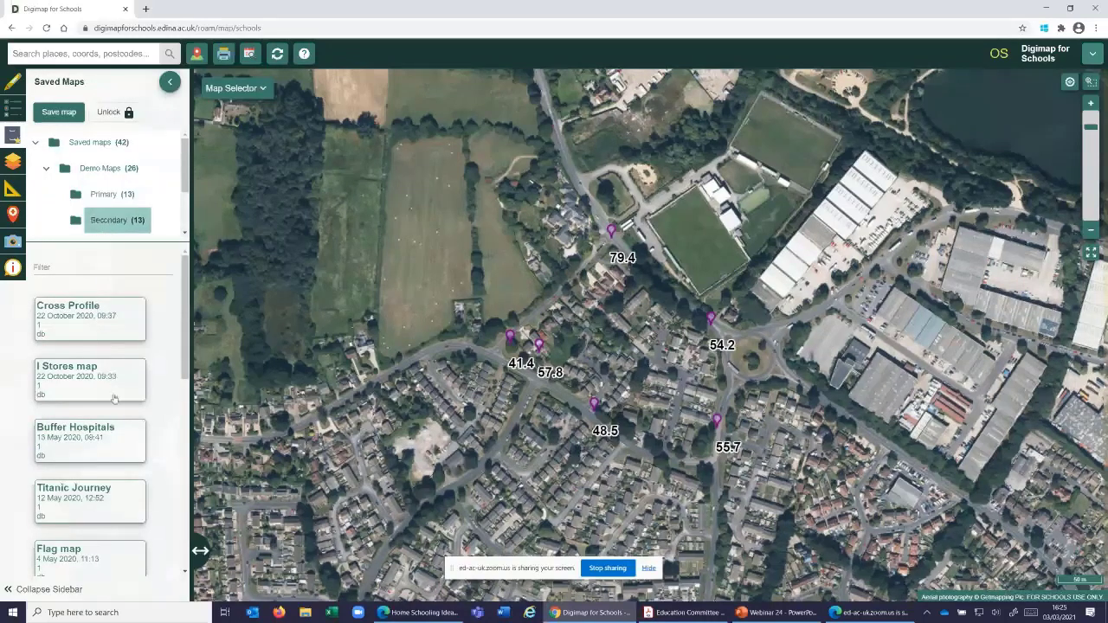
scroll(113, 412, down, 3)
scroll(113, 413, down, 4)
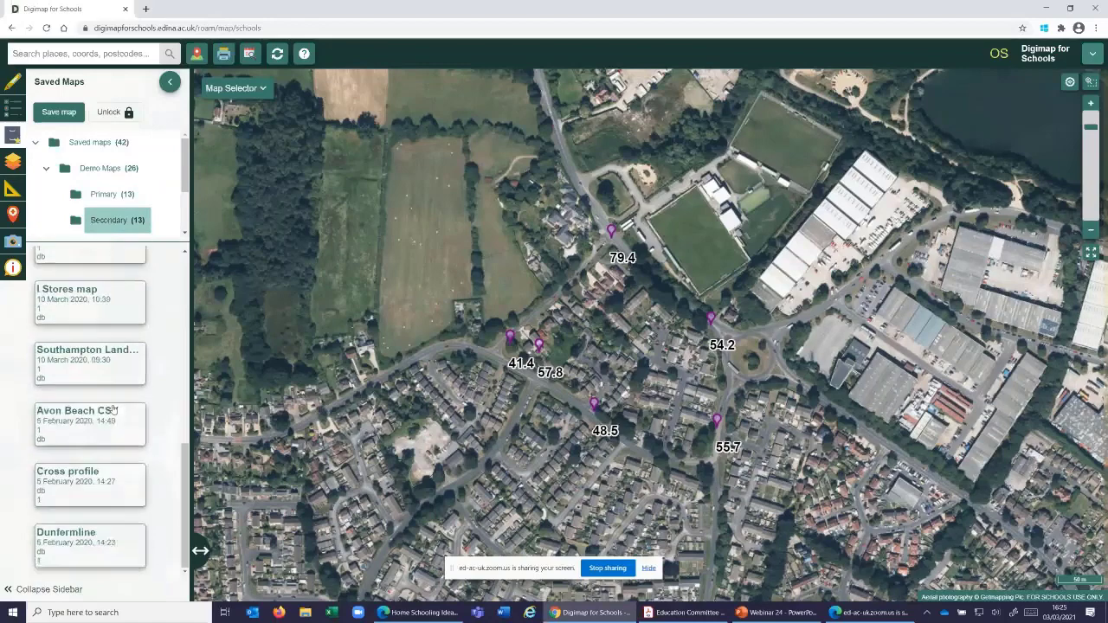
click(90, 423)
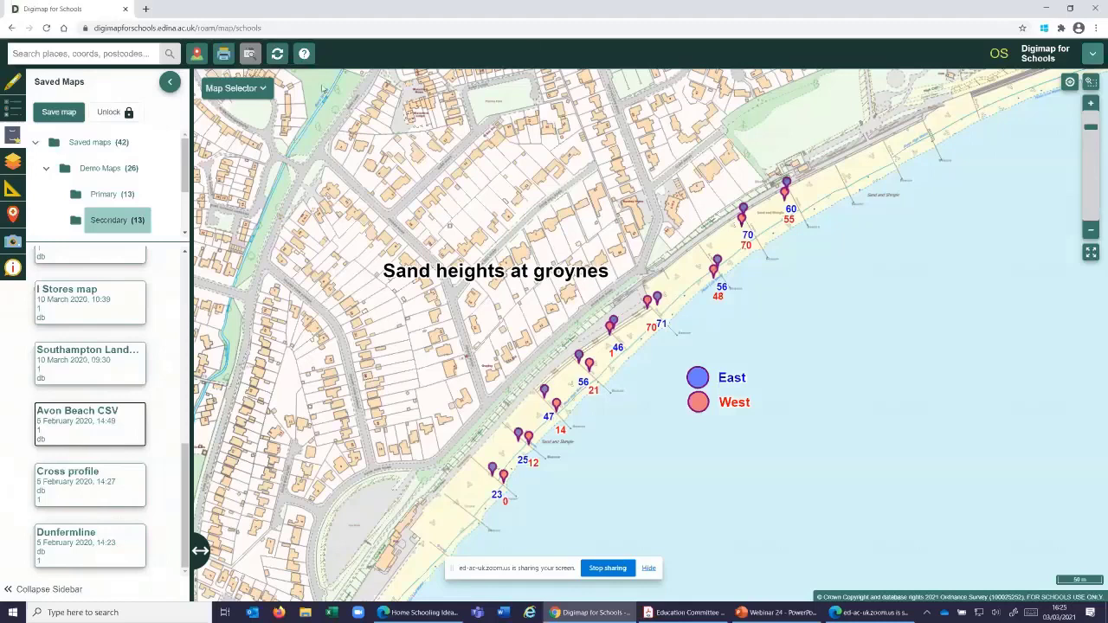
Review the print scale, format and page size options for the Avon Beach map and close the print settings without printing.
click(224, 55)
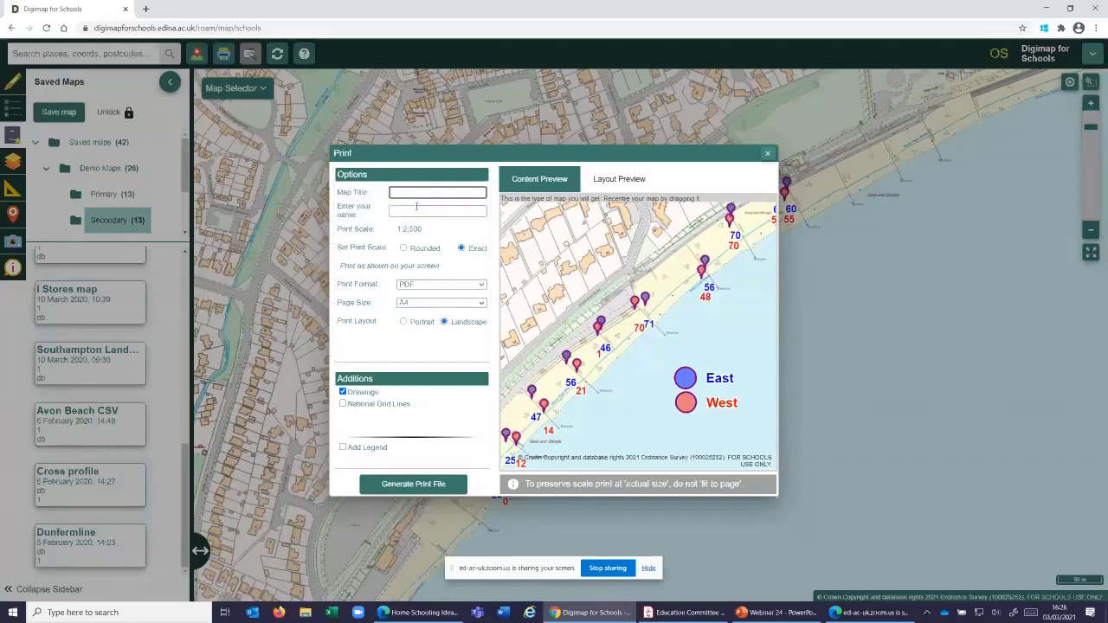
click(403, 247)
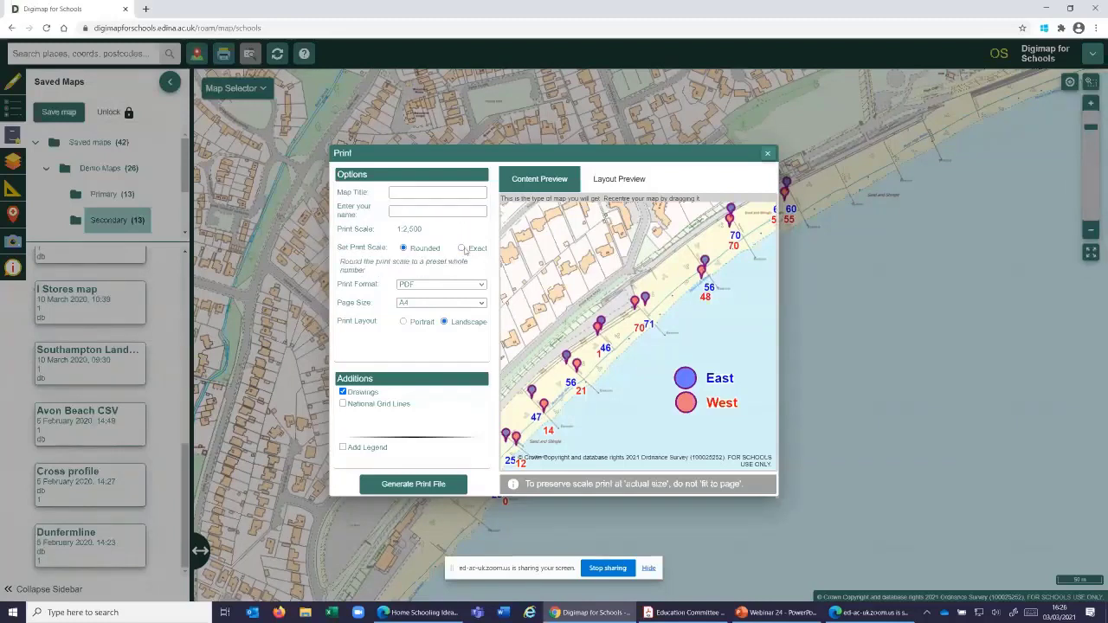
click(462, 248)
click(437, 303)
click(437, 305)
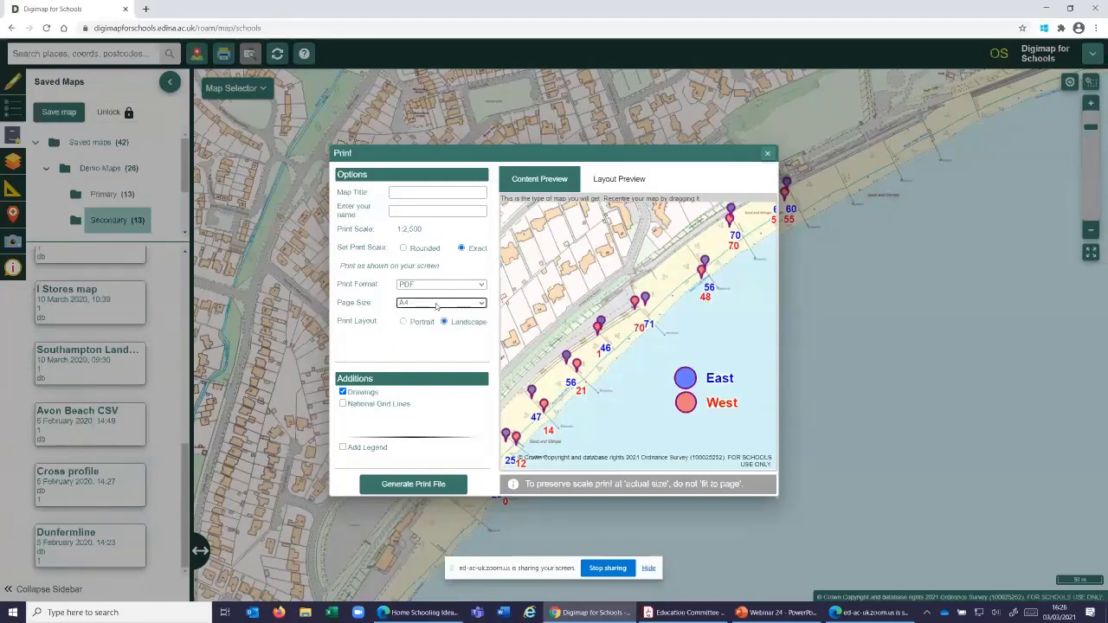
click(415, 287)
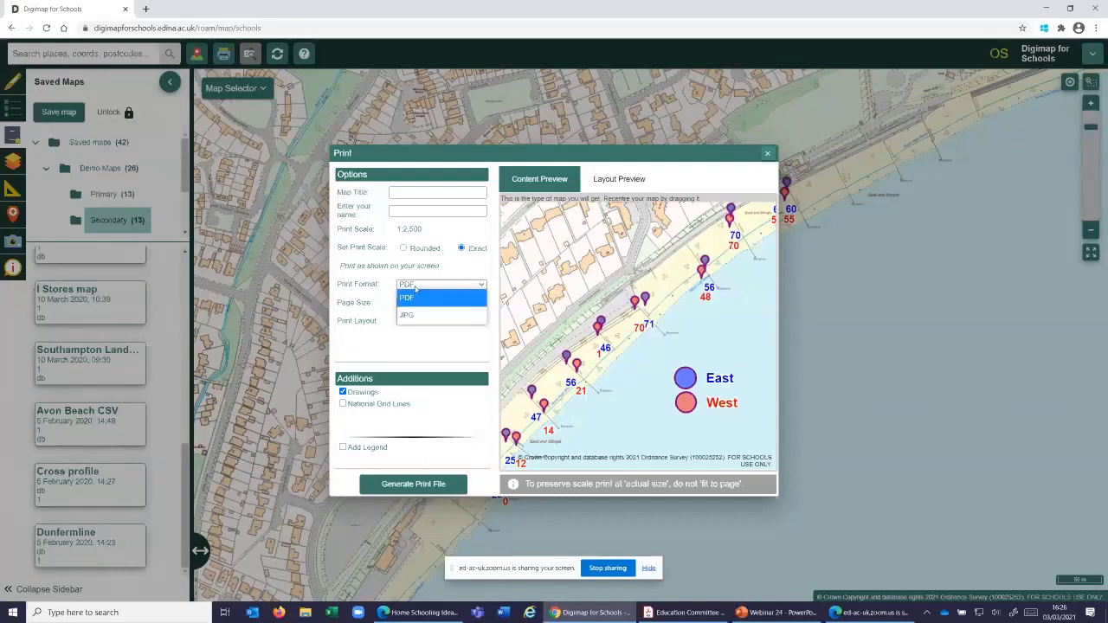
key(Tab)
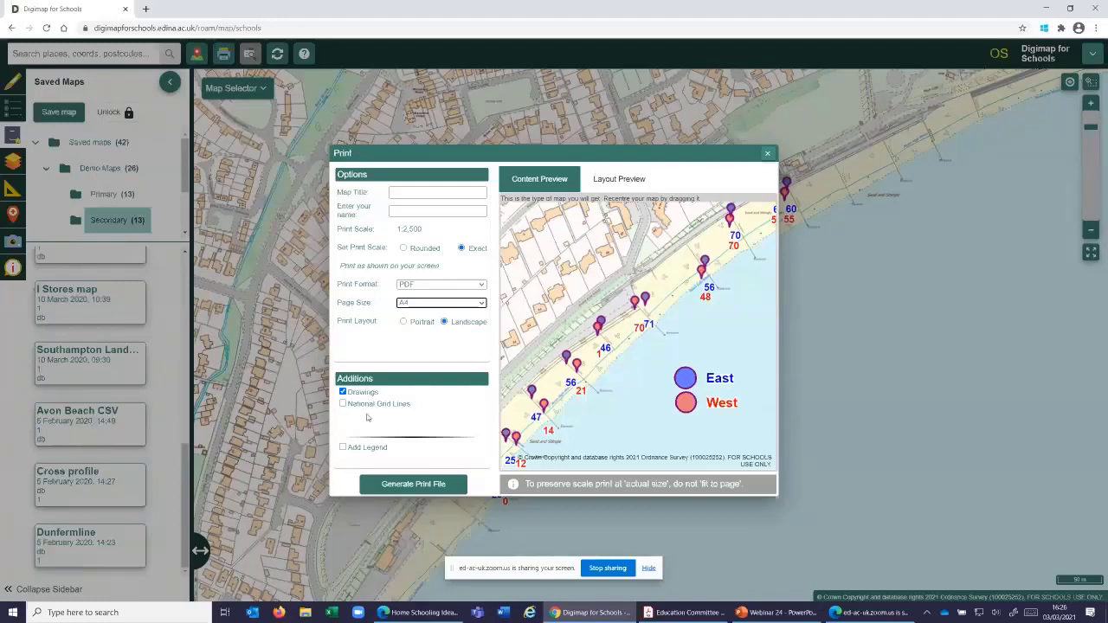
click(578, 304)
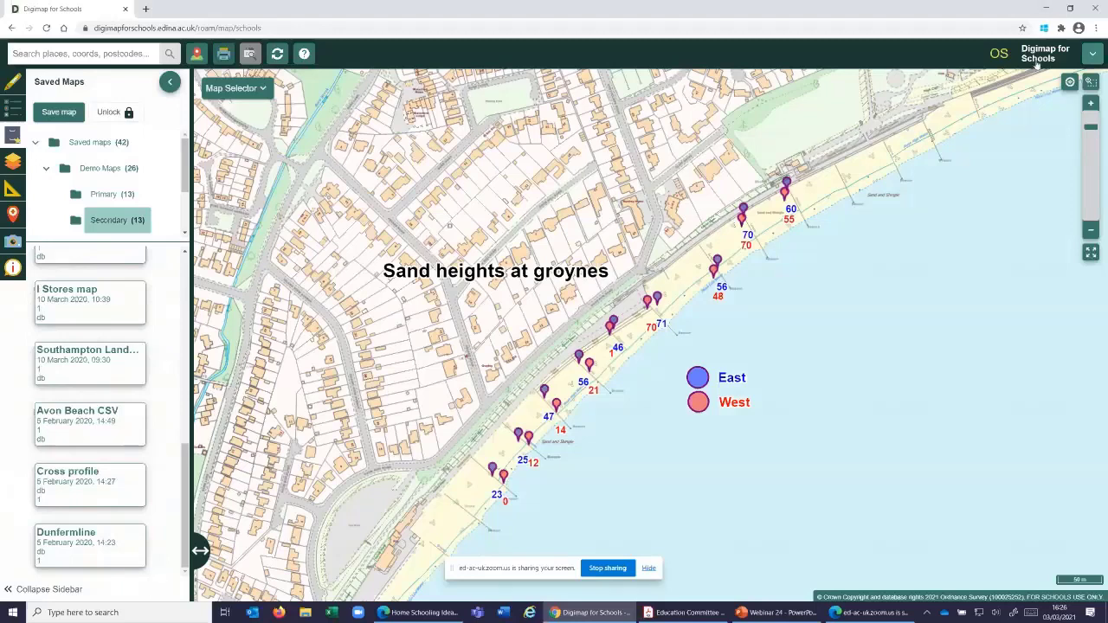
Leave the map for the Digimap for Schools home page and open its Learning Resources page.
key(F5)
click(615, 92)
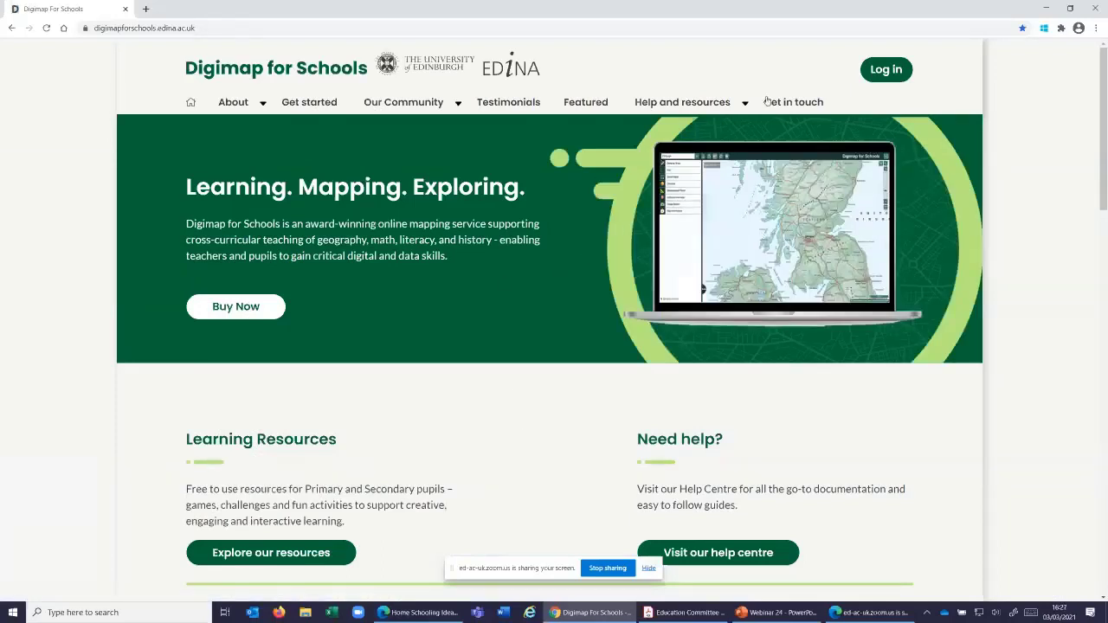
click(701, 104)
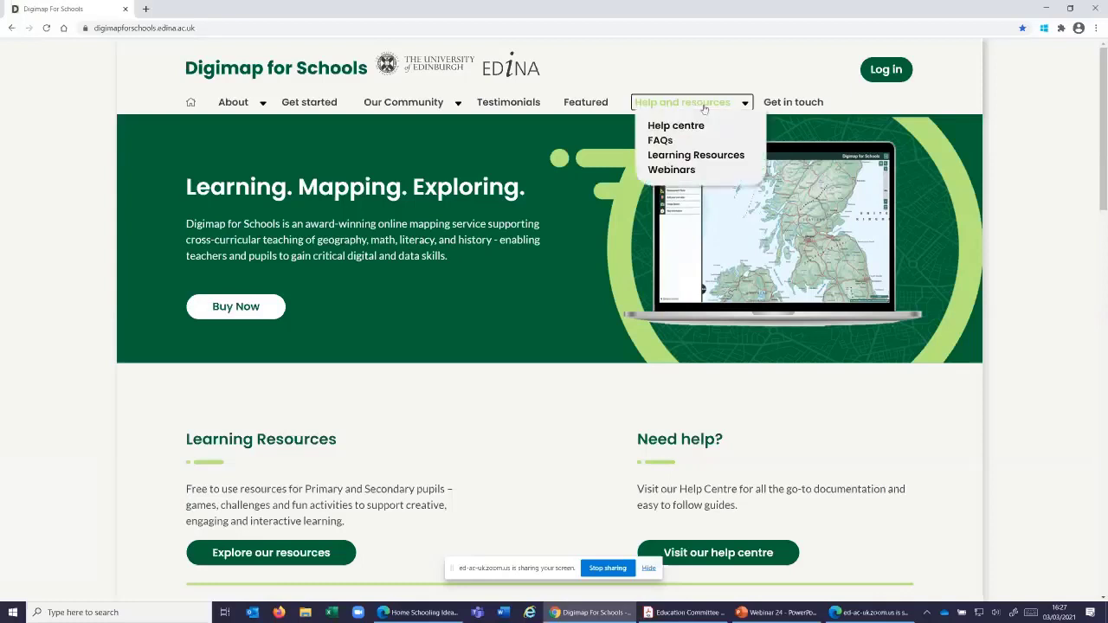
click(667, 155)
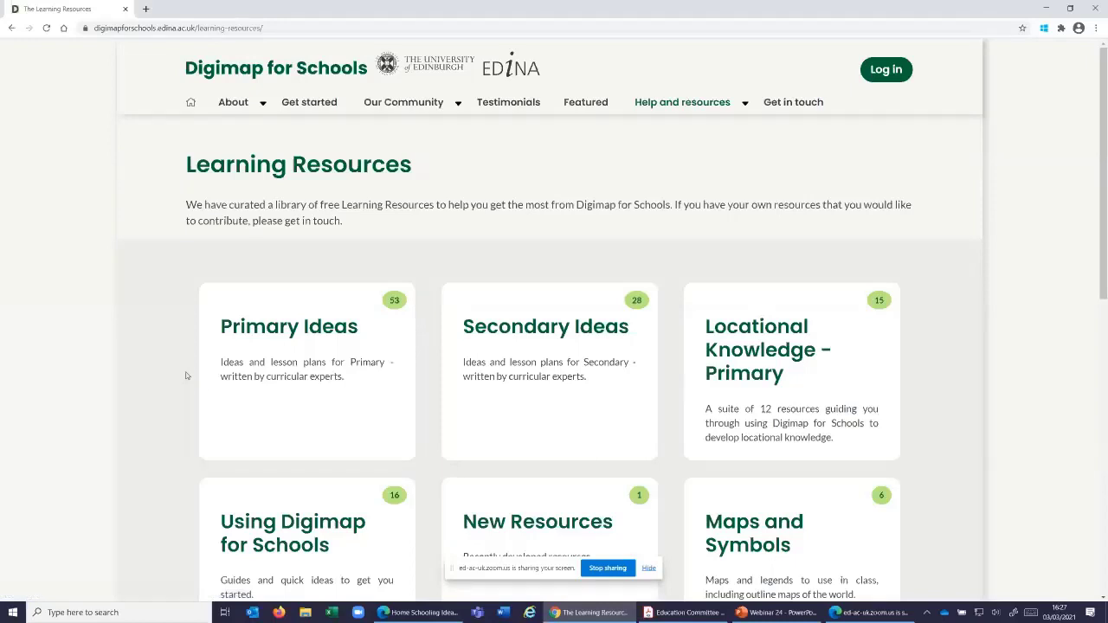
Open the Primary Ideas collection and browse its lesson resources.
click(290, 337)
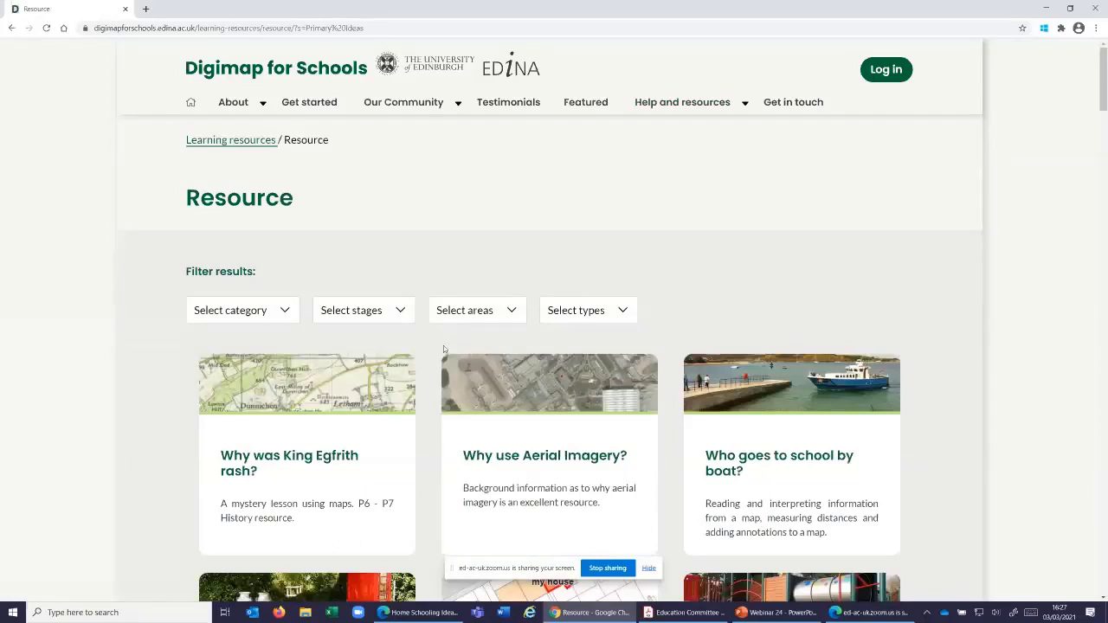
scroll(453, 334, down, 1)
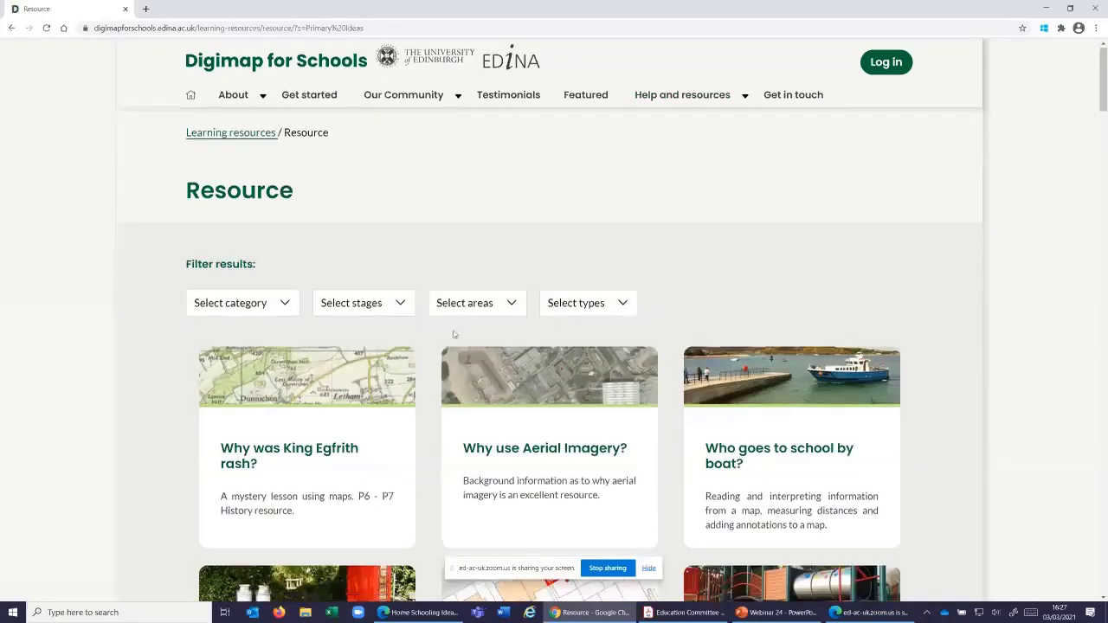
scroll(453, 334, down, 3)
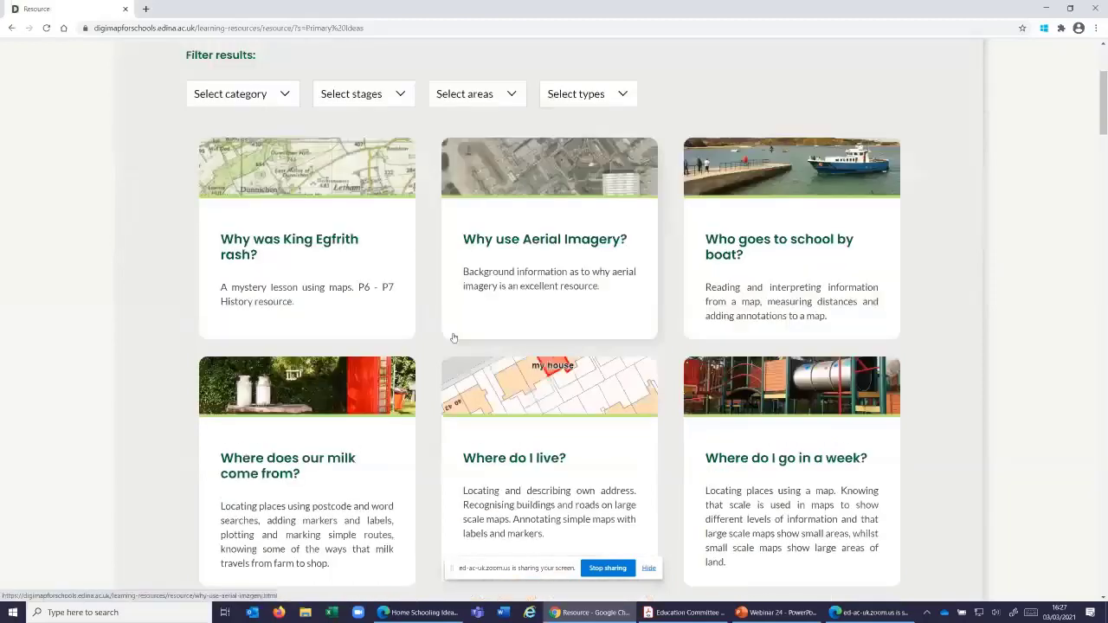
scroll(451, 337, down, 2)
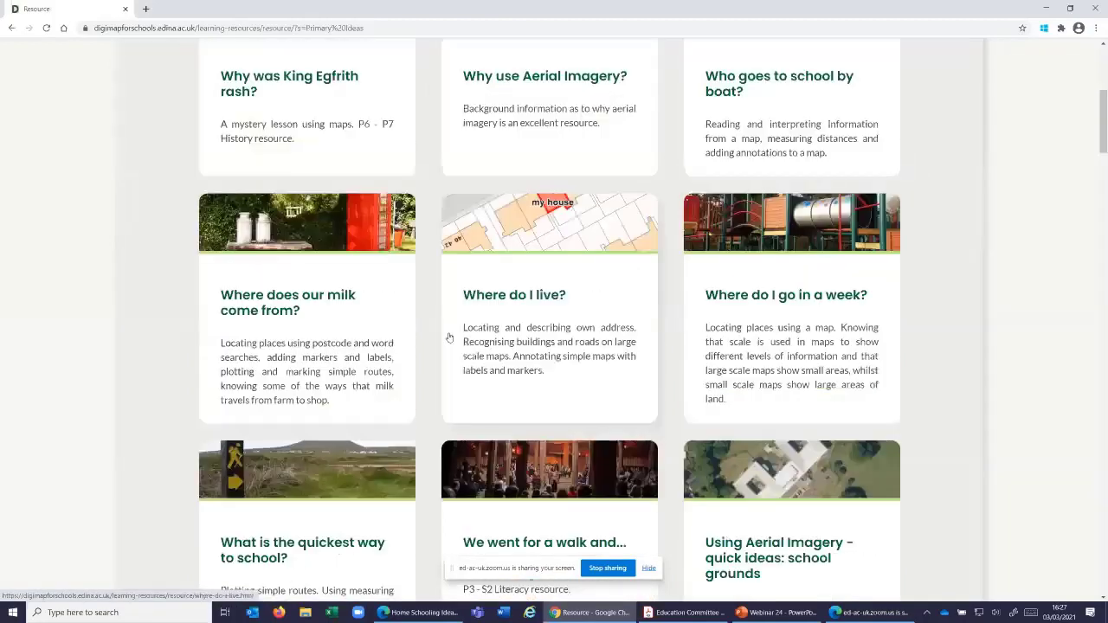
scroll(449, 337, down, 8)
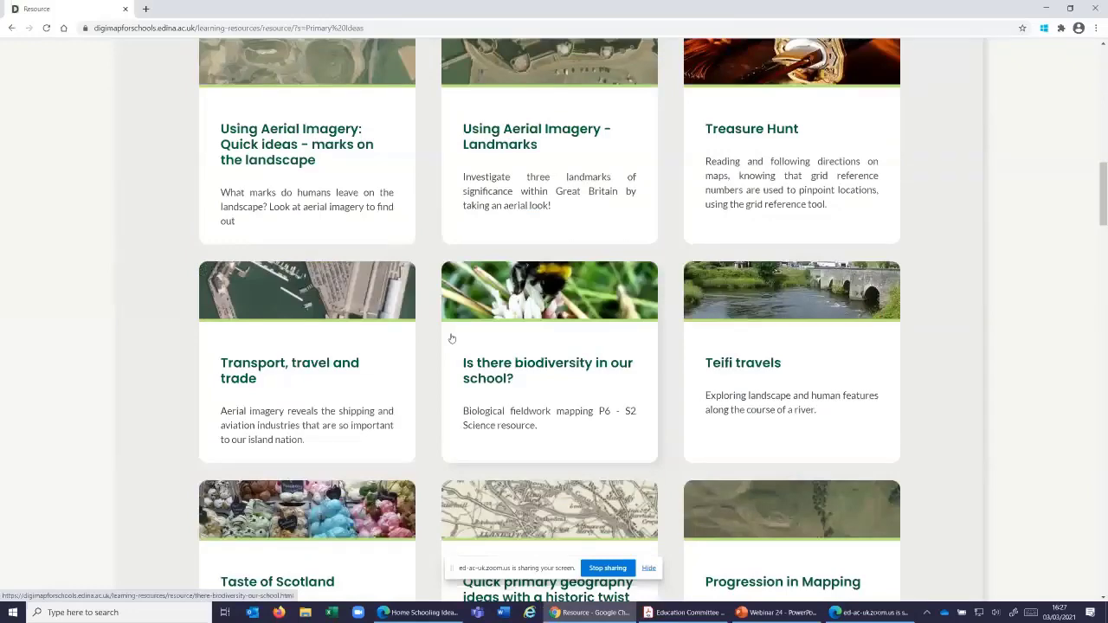
scroll(451, 338, up, 5)
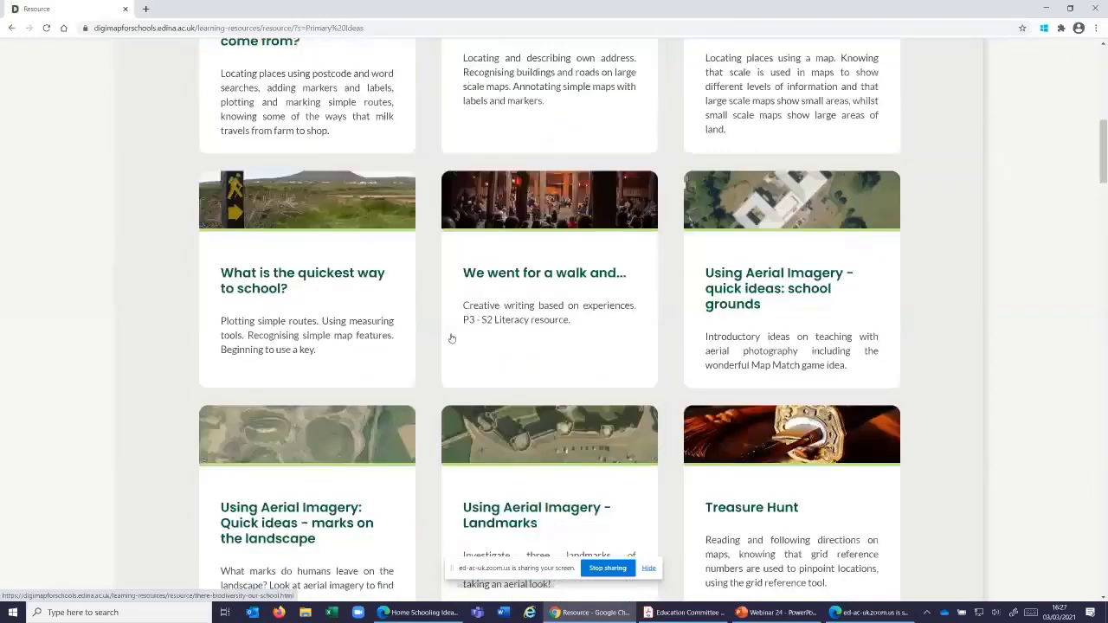
scroll(451, 338, up, 15)
Review the available category, stage, area and type filters for the learning resources.
click(286, 316)
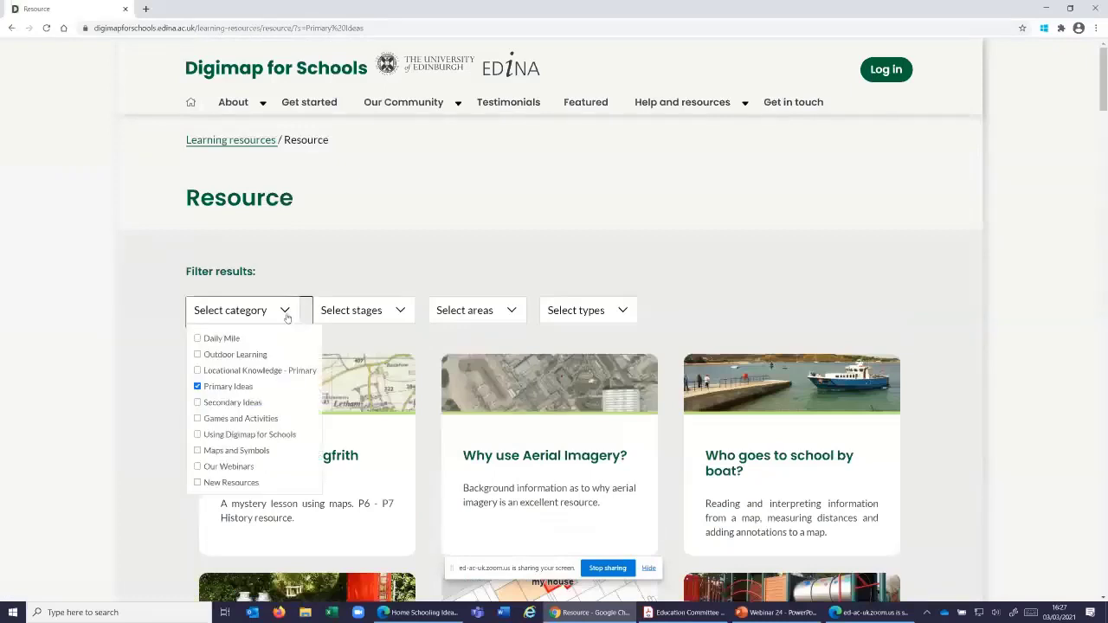
click(285, 311)
click(397, 313)
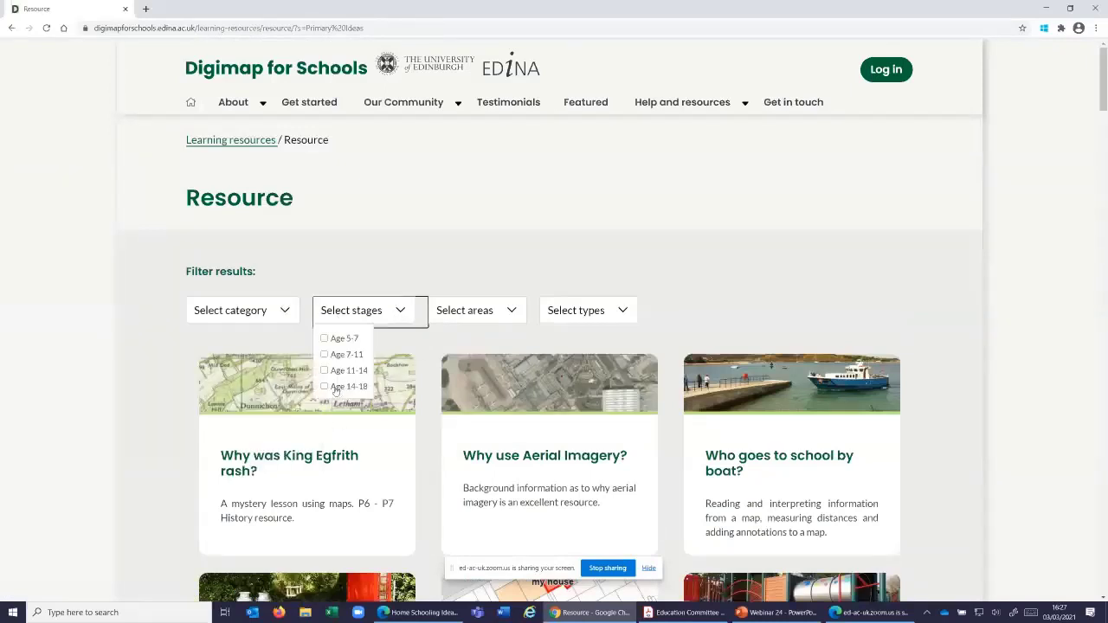
click(517, 315)
click(576, 312)
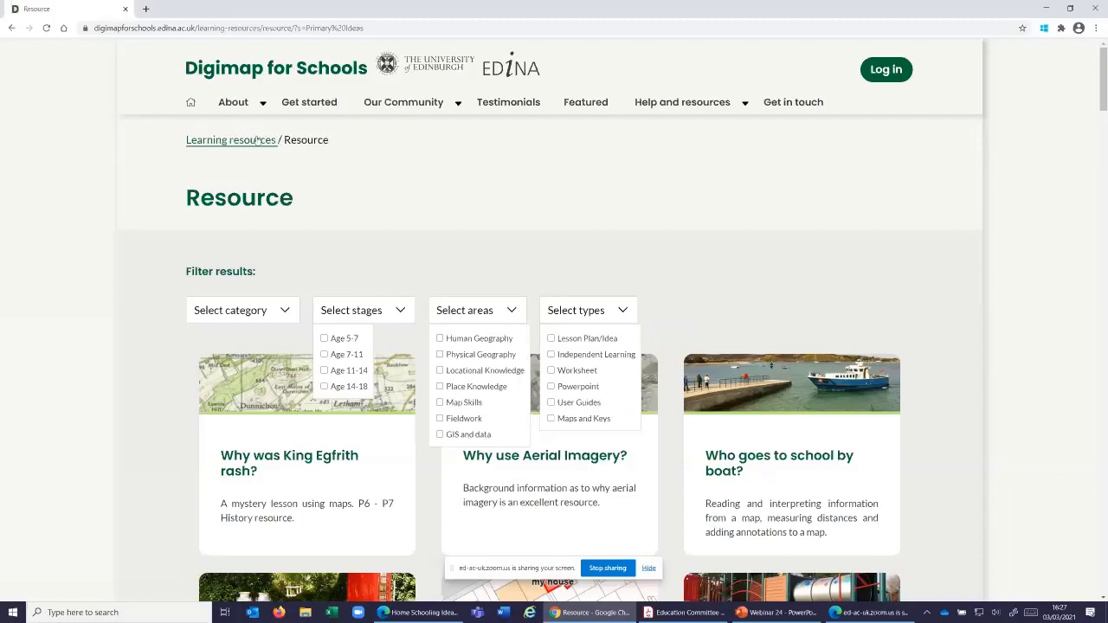
Return to the Digimap for Schools home page and open the service's Twitter profile from the footer.
click(12, 28)
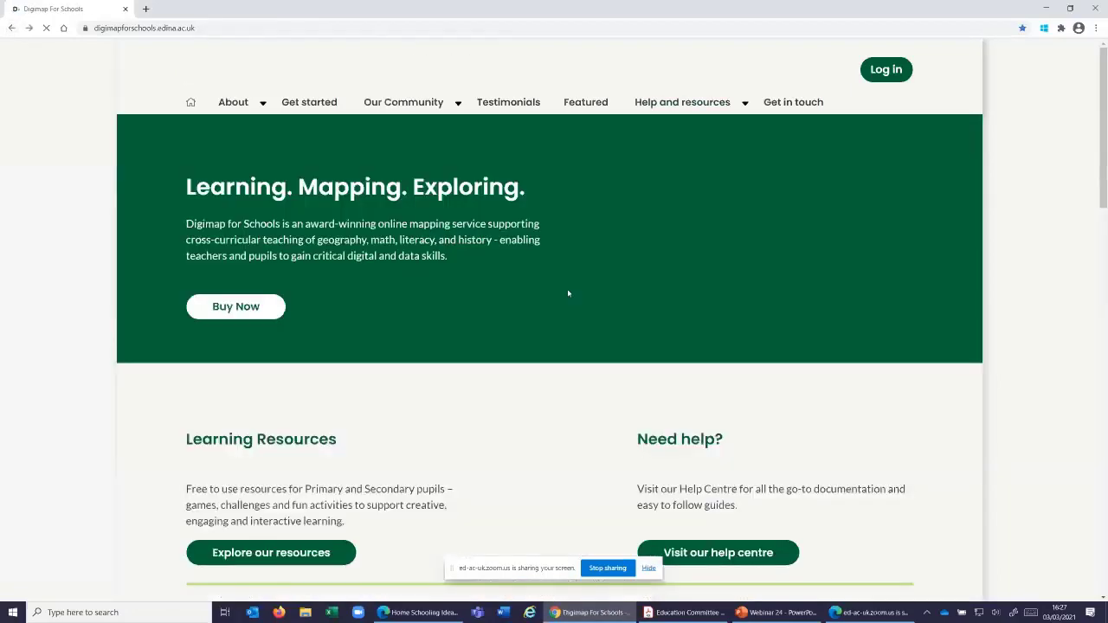
scroll(677, 356, down, 8)
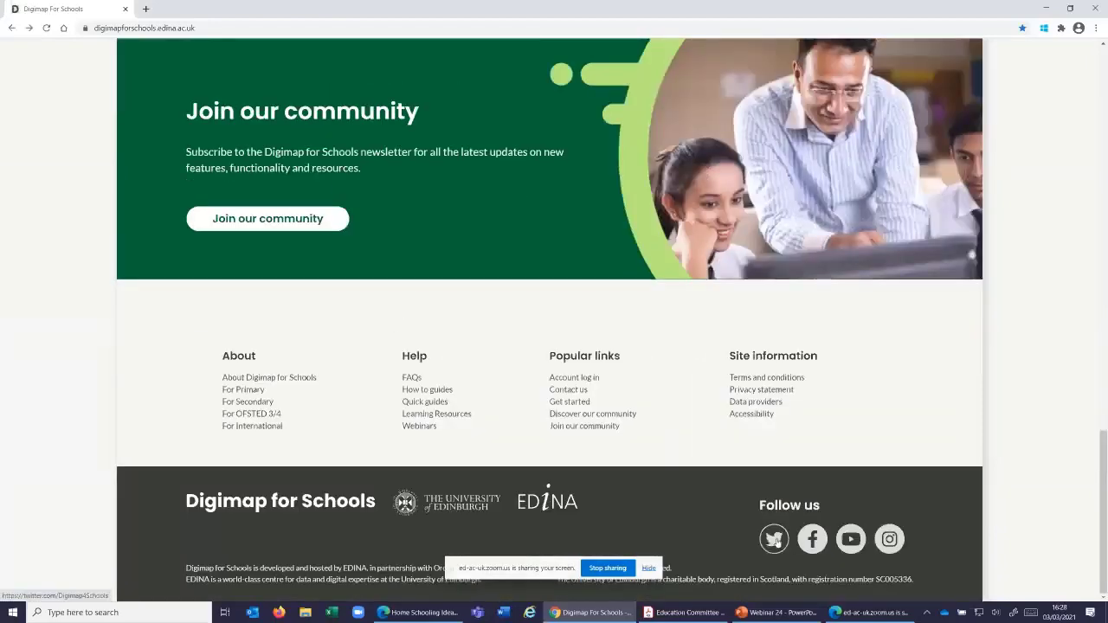
click(776, 540)
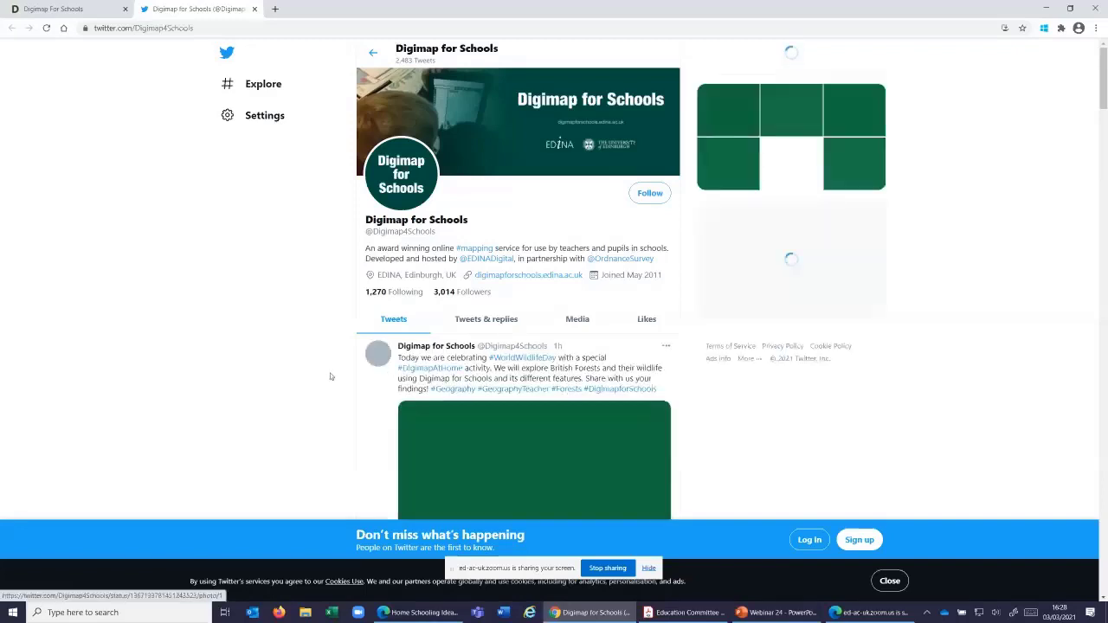
Examine the Digimap for Schools Twitter feed for home activities and examples of work shared by schools.
scroll(329, 377, down, 2)
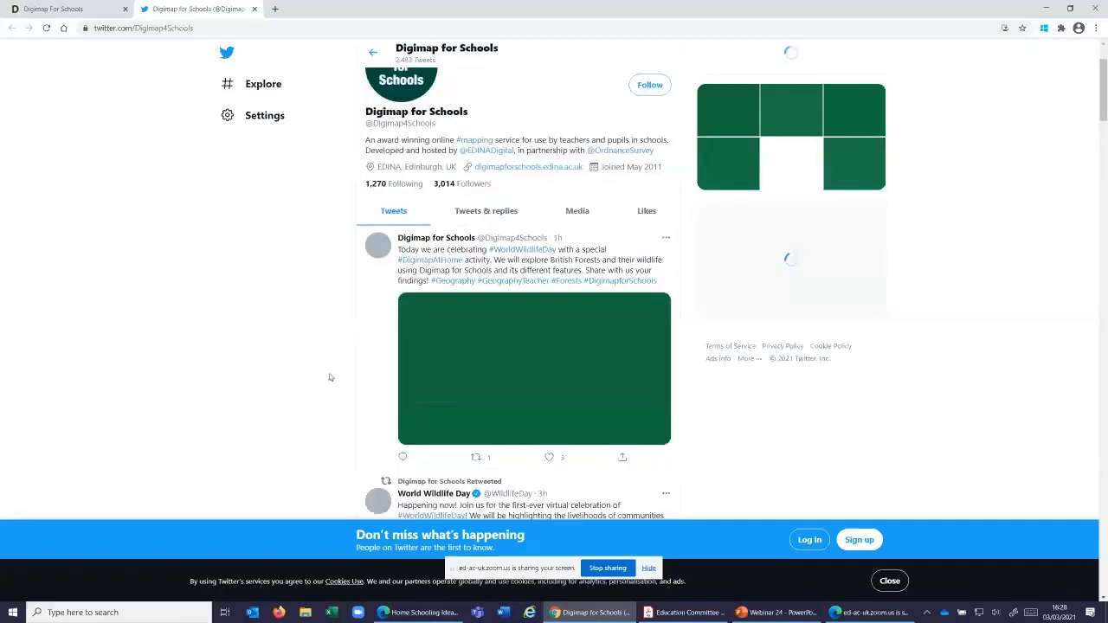
scroll(330, 377, down, 2)
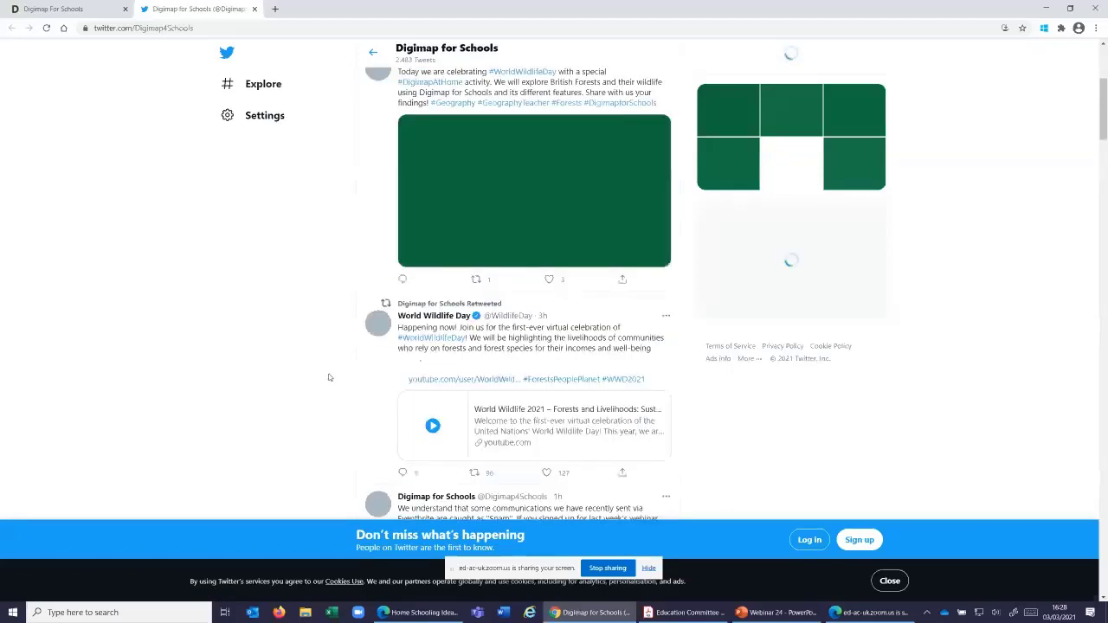
scroll(329, 377, down, 1)
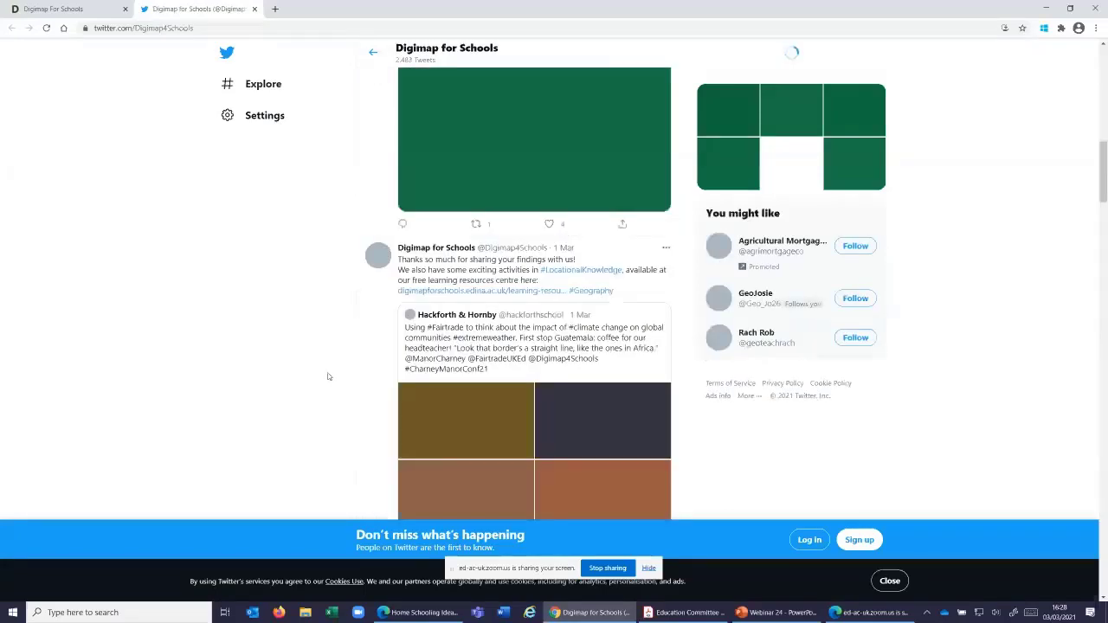
scroll(329, 377, down, 2)
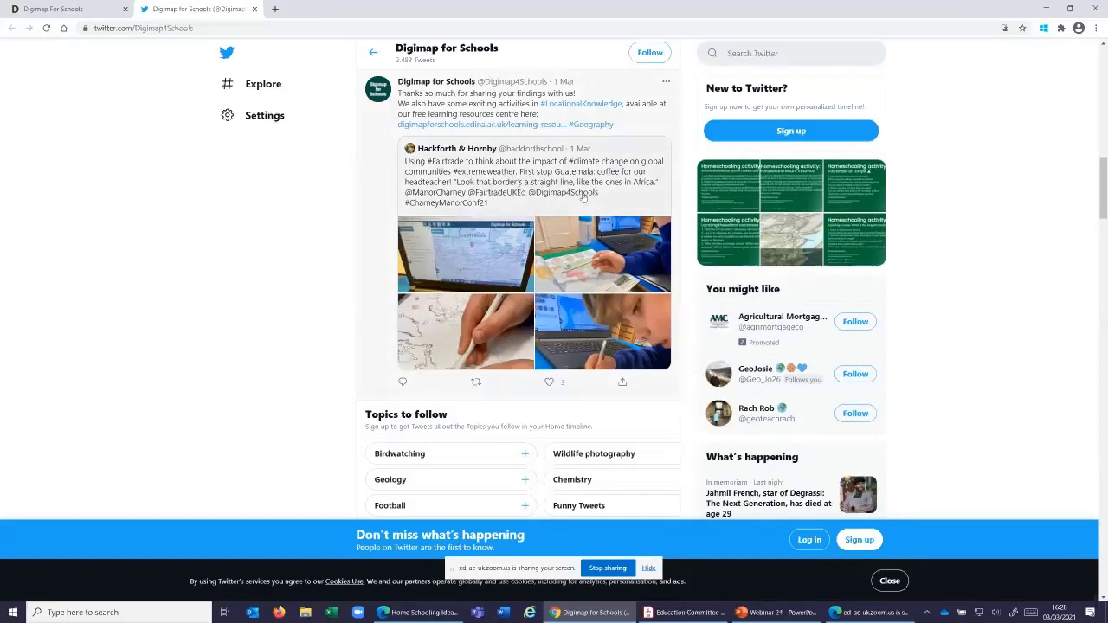
scroll(337, 336, down, 2)
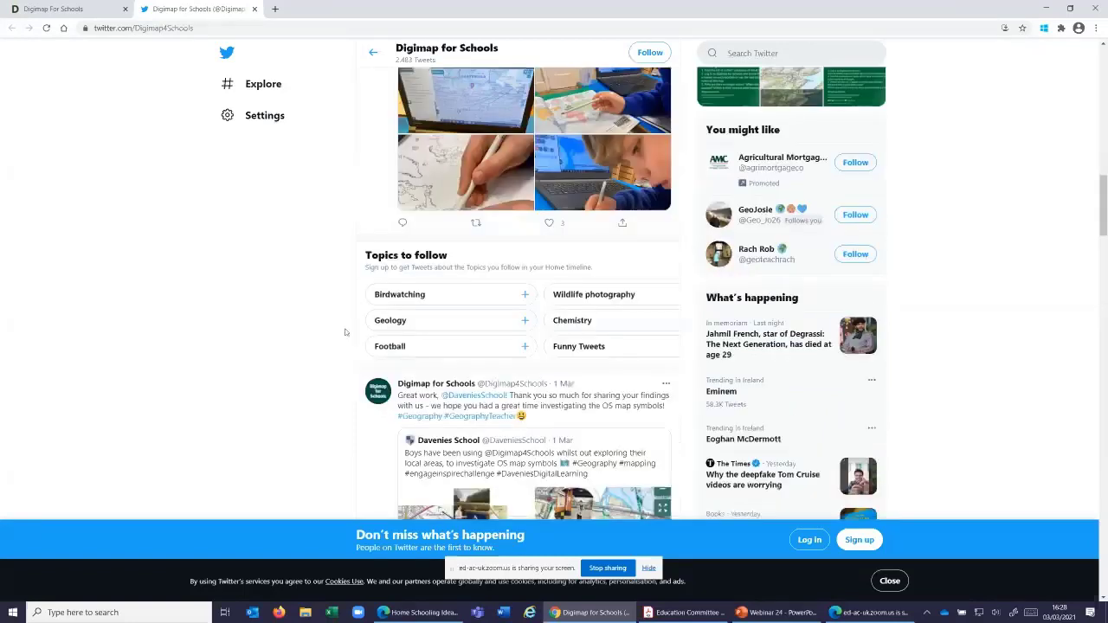
scroll(344, 333, down, 3)
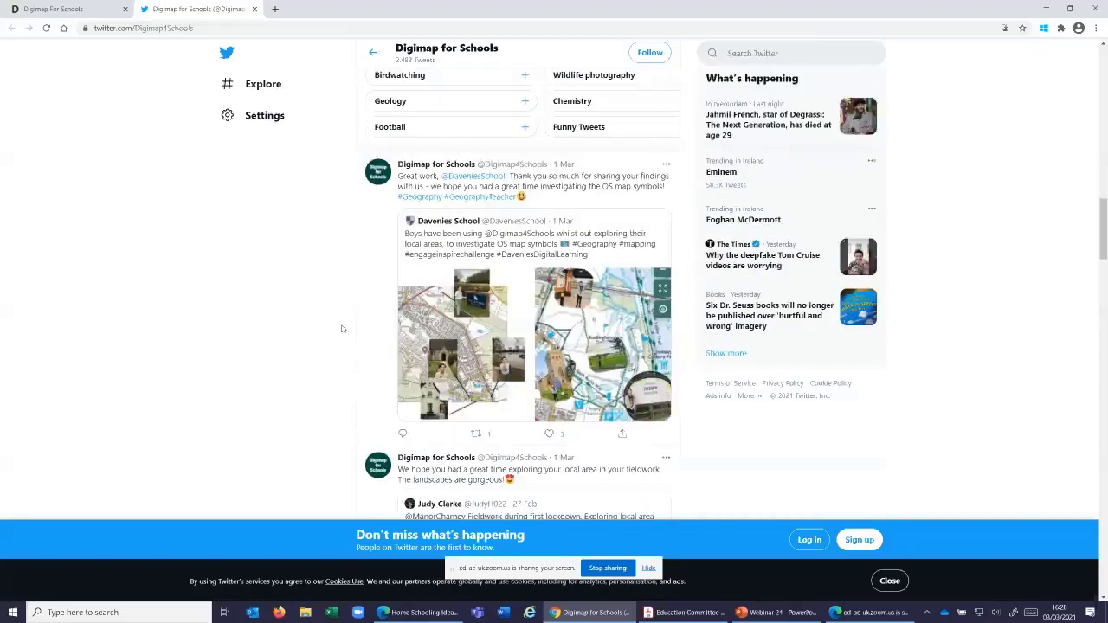
scroll(342, 327, down, 3)
scroll(341, 320, down, 2)
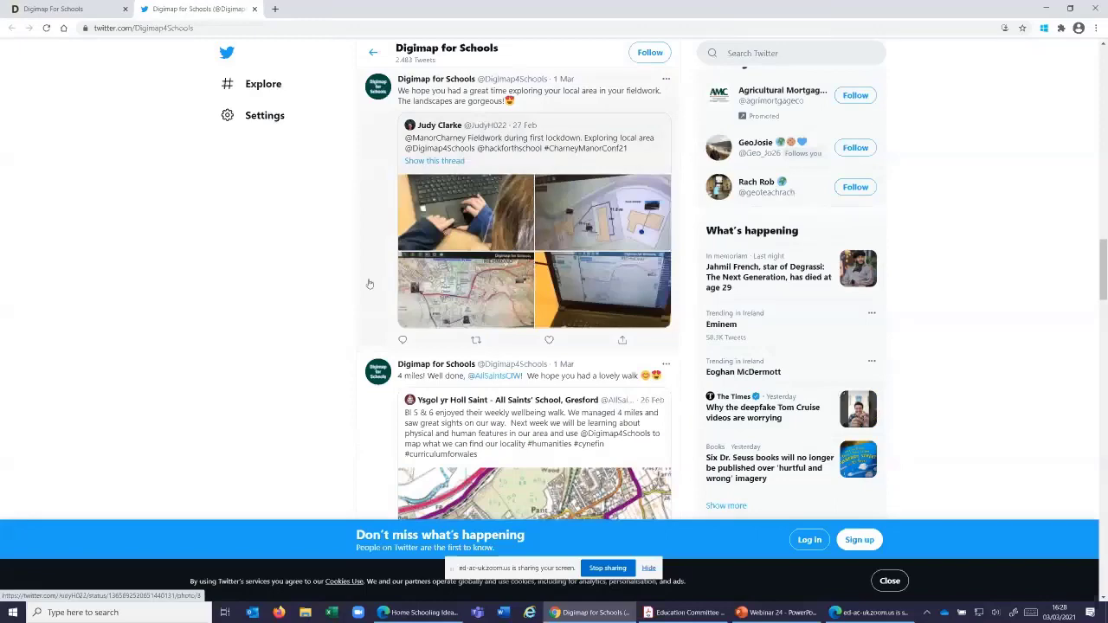
scroll(368, 284, down, 1)
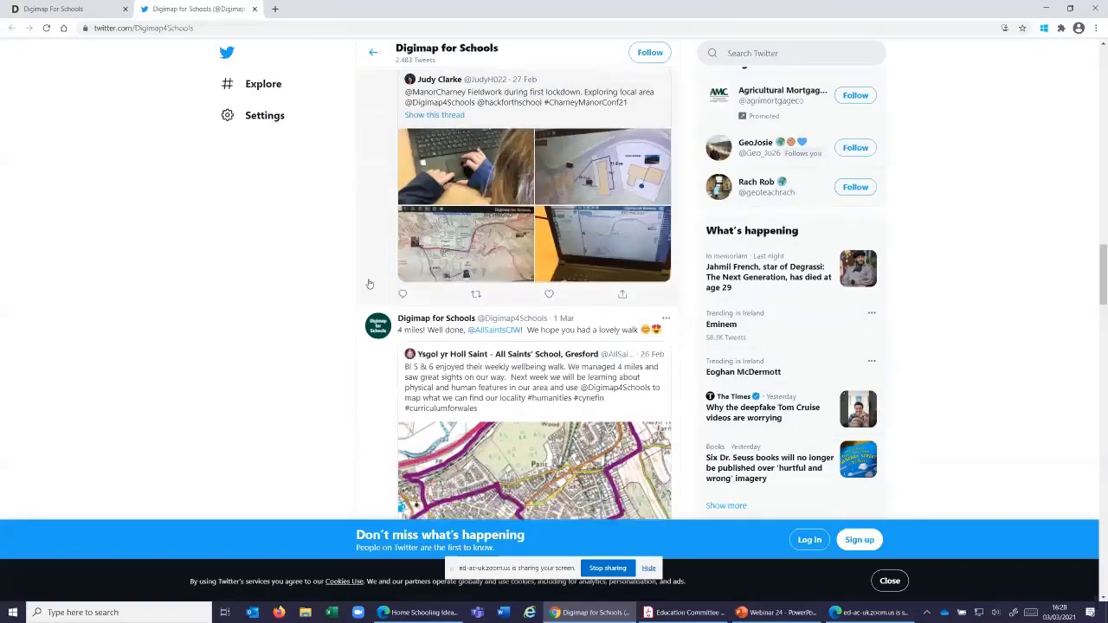
scroll(369, 284, down, 5)
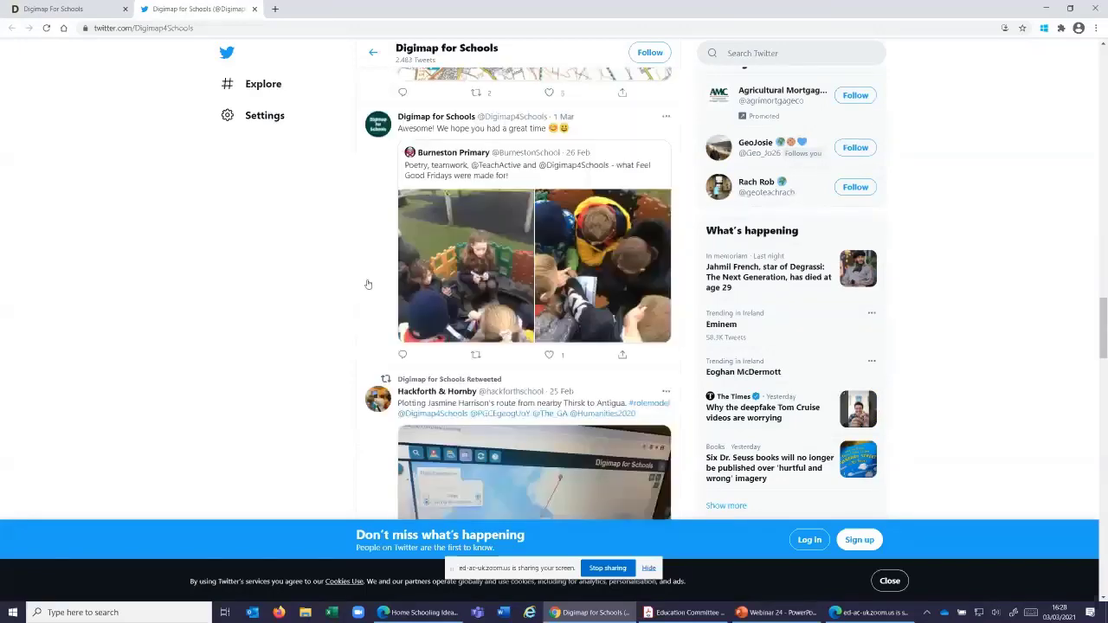
scroll(368, 284, down, 5)
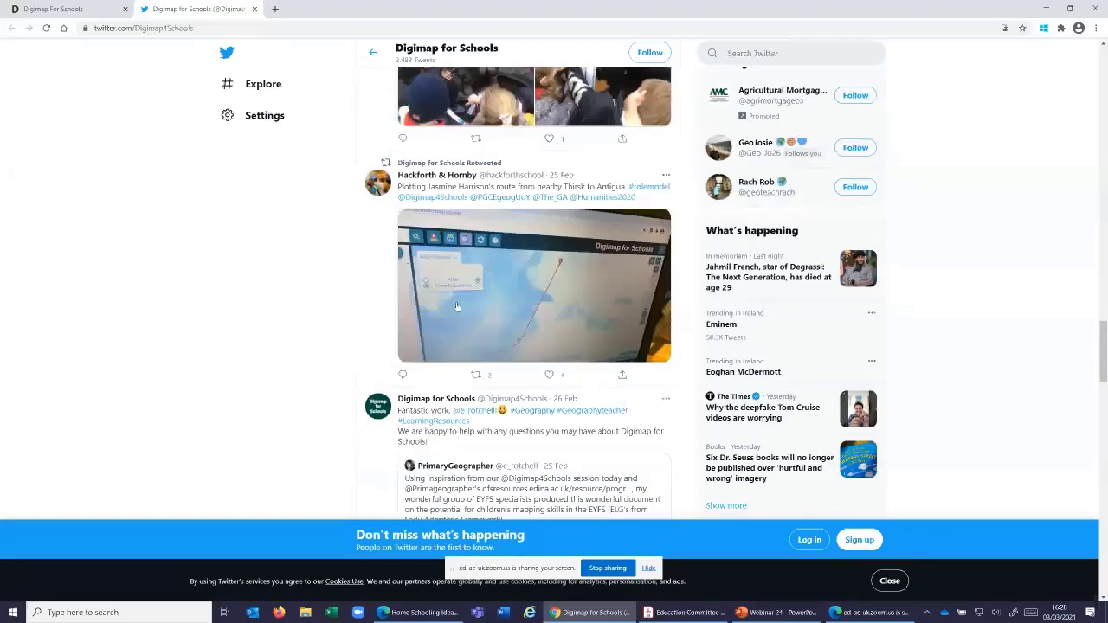
scroll(456, 307, down, 4)
scroll(403, 288, down, 2)
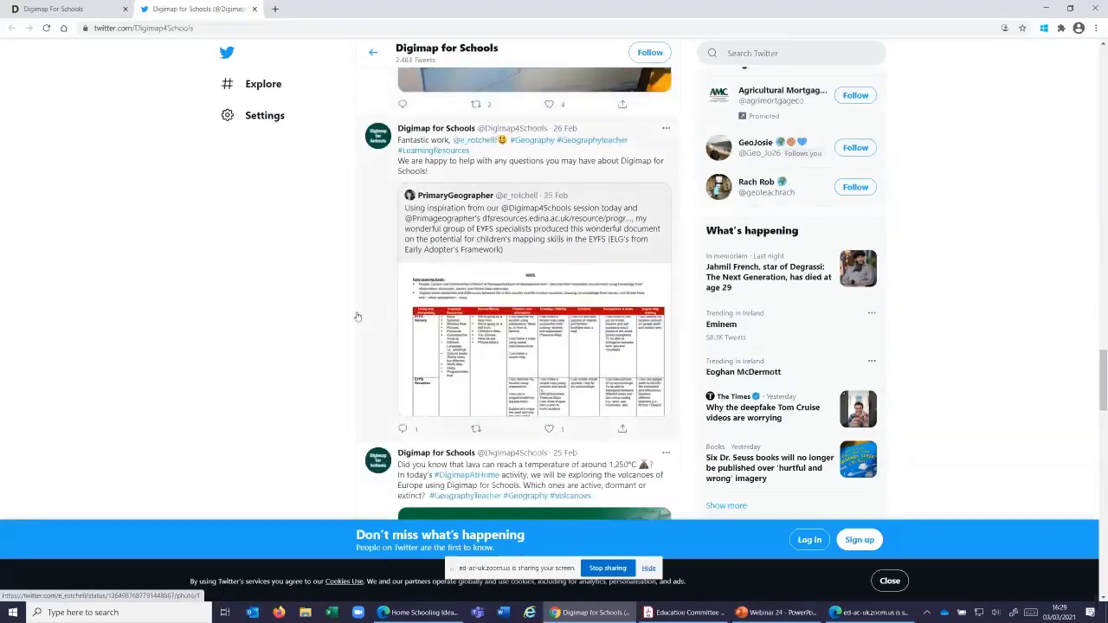
Review the older February posts for homeschooling activities on volcanoes and the UK's biggest lakes.
scroll(357, 317, down, 4)
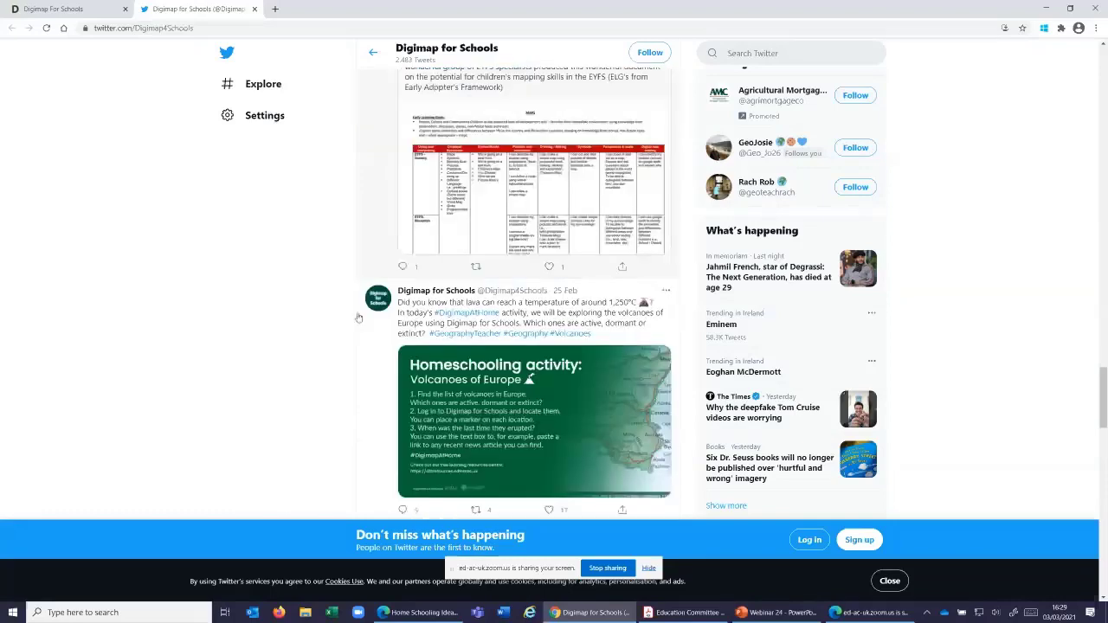
scroll(358, 317, down, 5)
scroll(358, 317, down, 4)
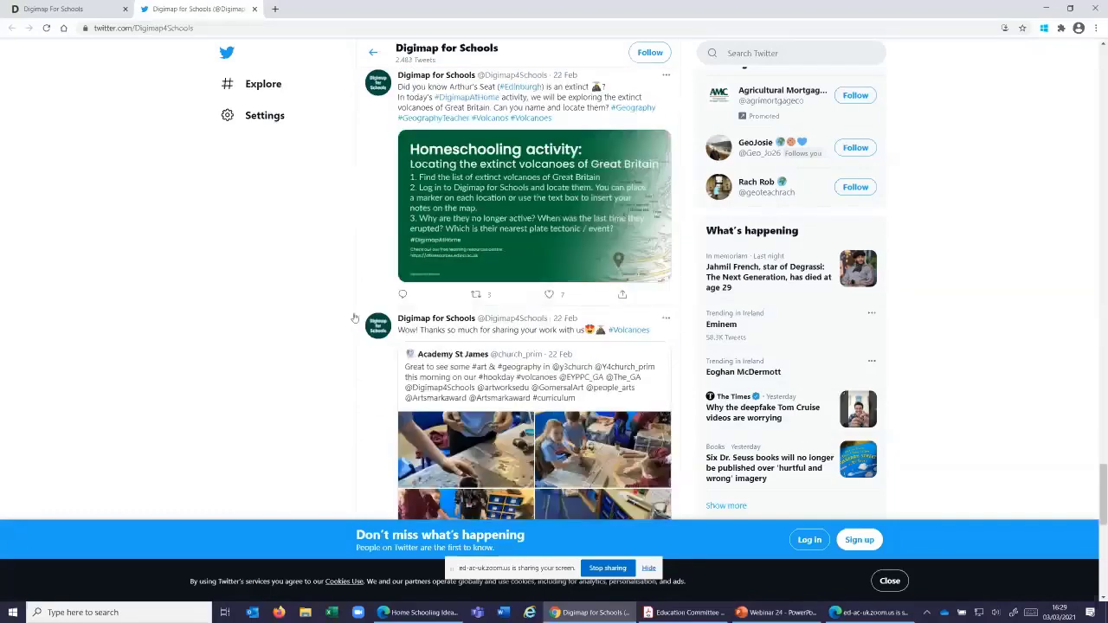
scroll(354, 318, down, 5)
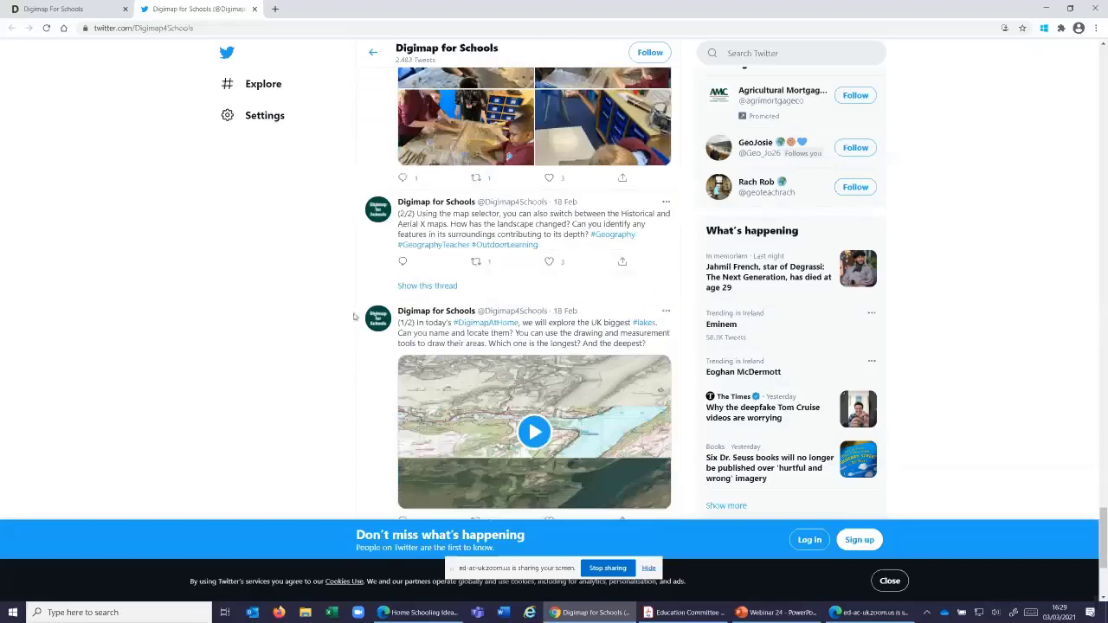
scroll(354, 317, down, 3)
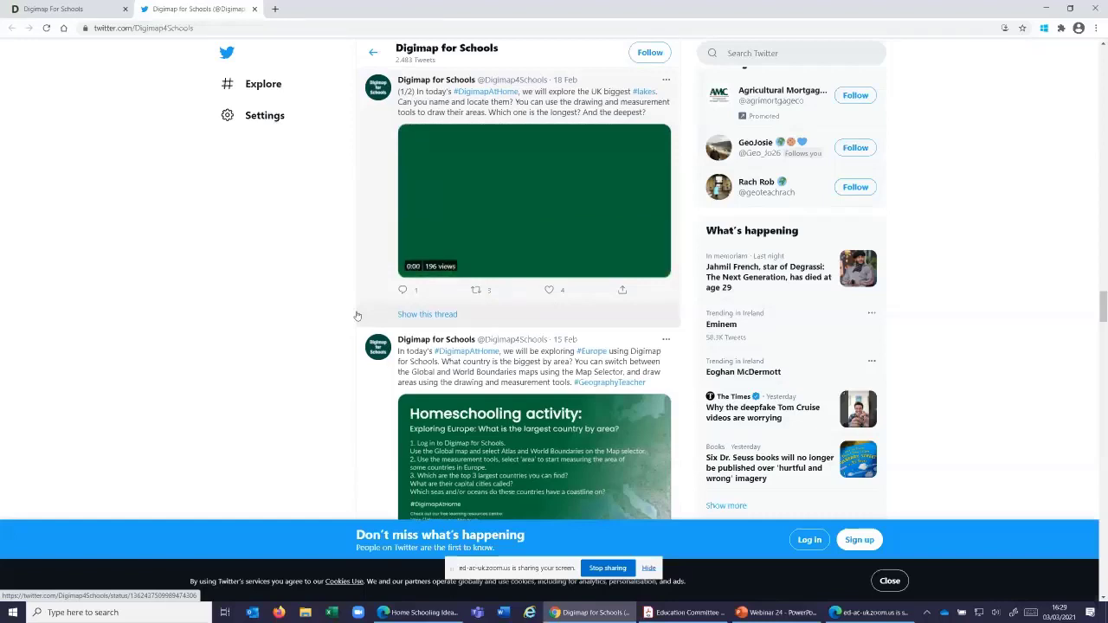
Go back to the March posts to review walk maps and OS map symbol work shared by schools, and switch to the Home Schooling Ideas window.
scroll(356, 316, up, 2)
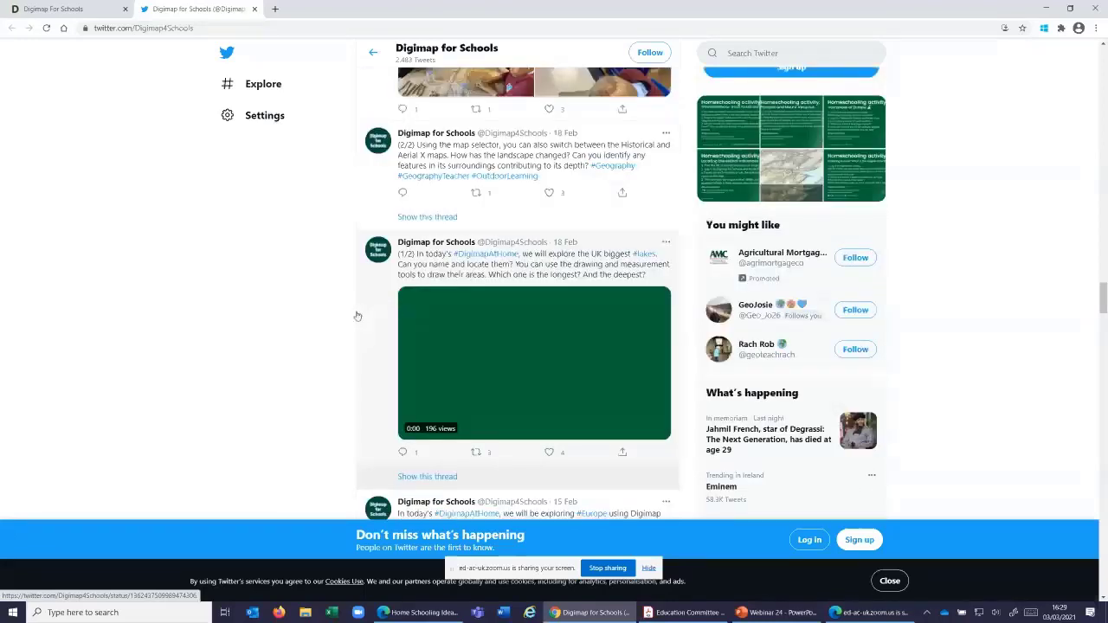
scroll(357, 316, up, 5)
scroll(356, 316, up, 5)
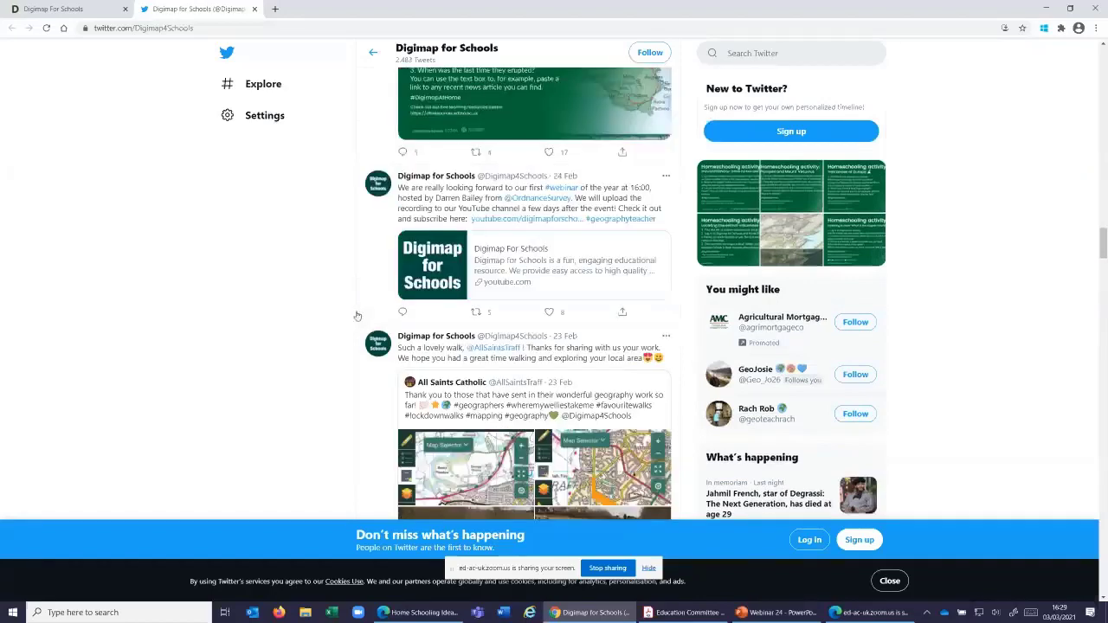
scroll(356, 316, up, 5)
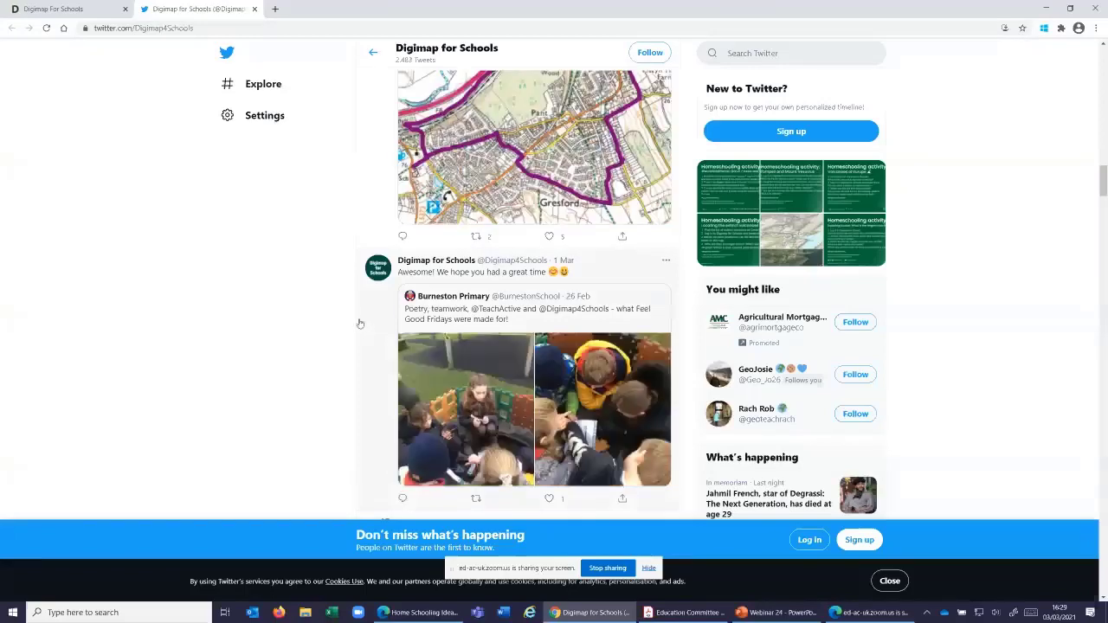
scroll(361, 324, up, 2)
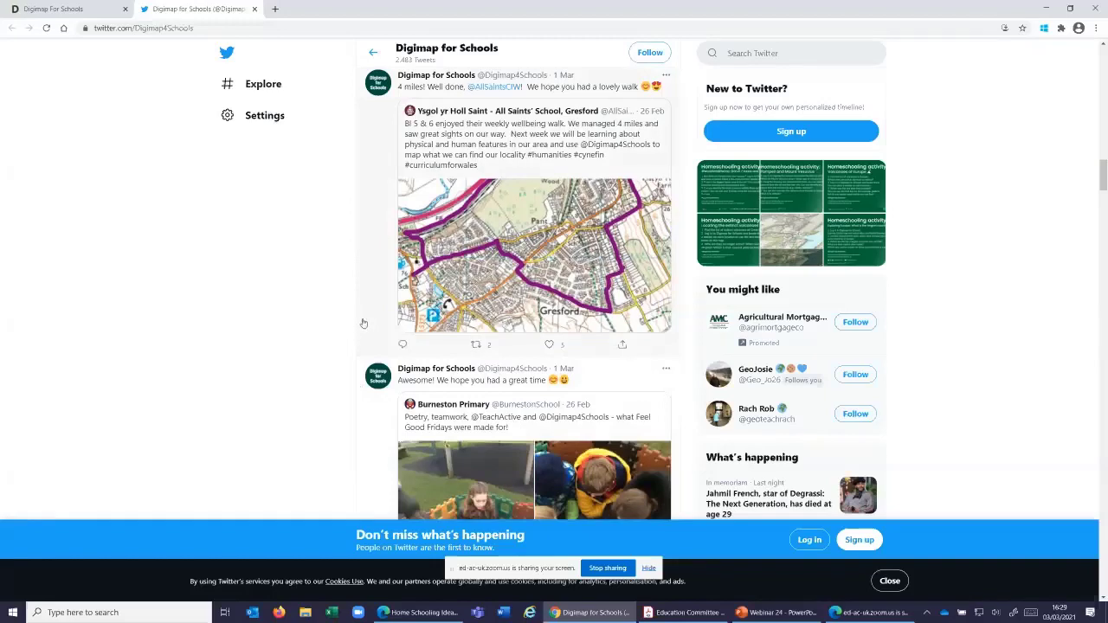
scroll(364, 323, up, 3)
scroll(364, 322, up, 5)
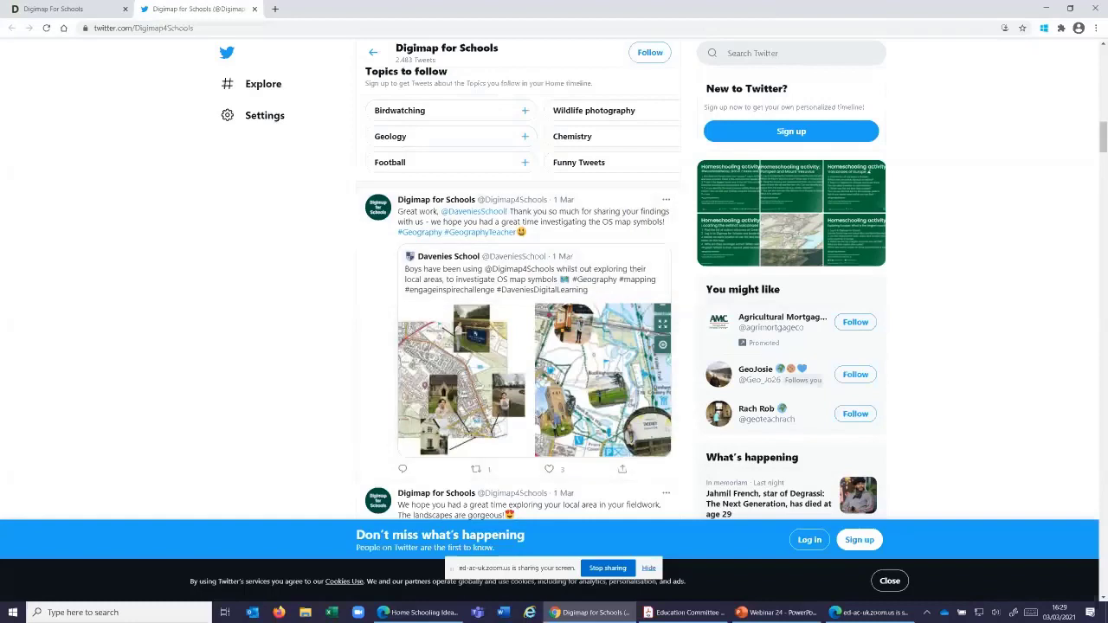
key(alt+Tab)
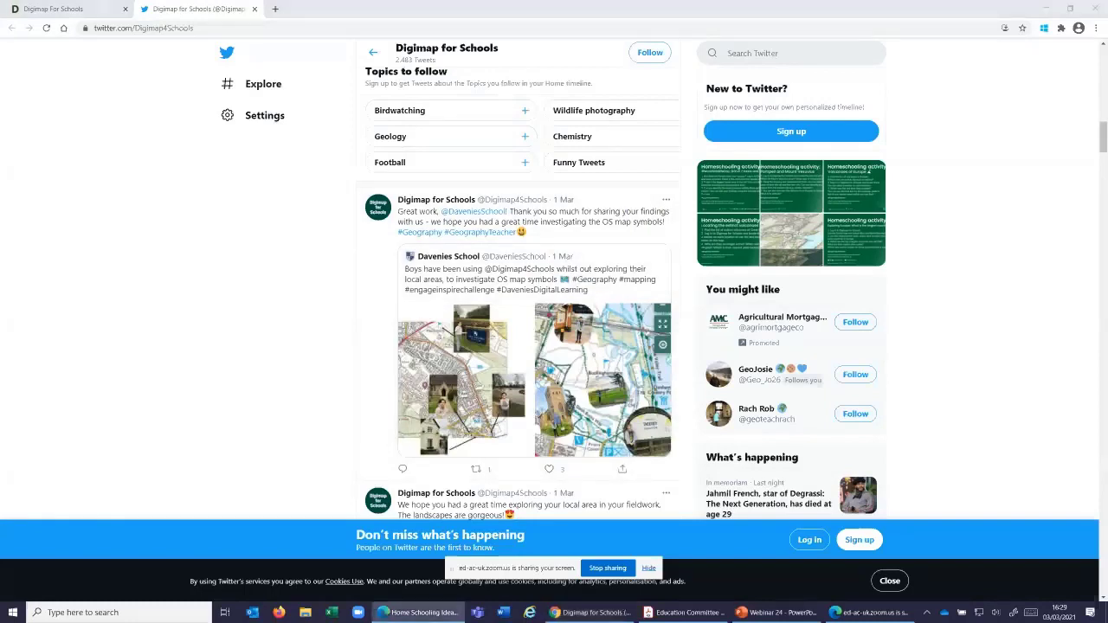